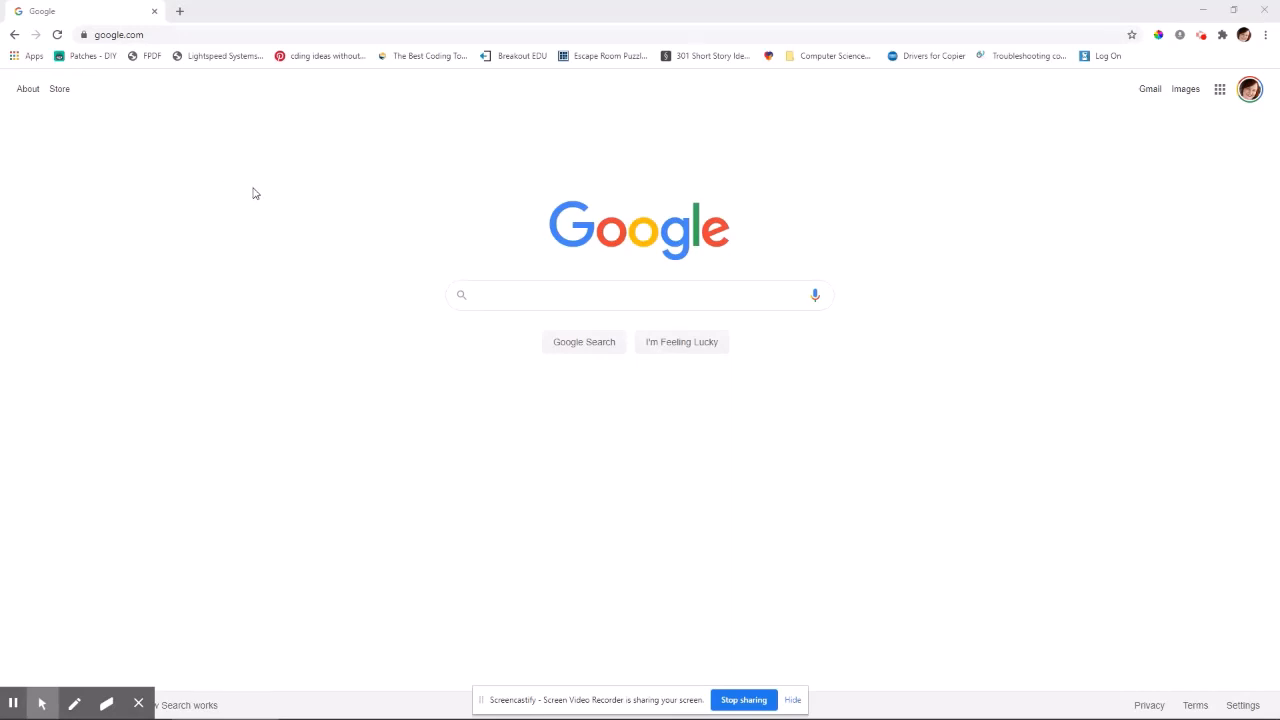
Open the Google Forms home page at forms.google.com.
click(160, 34)
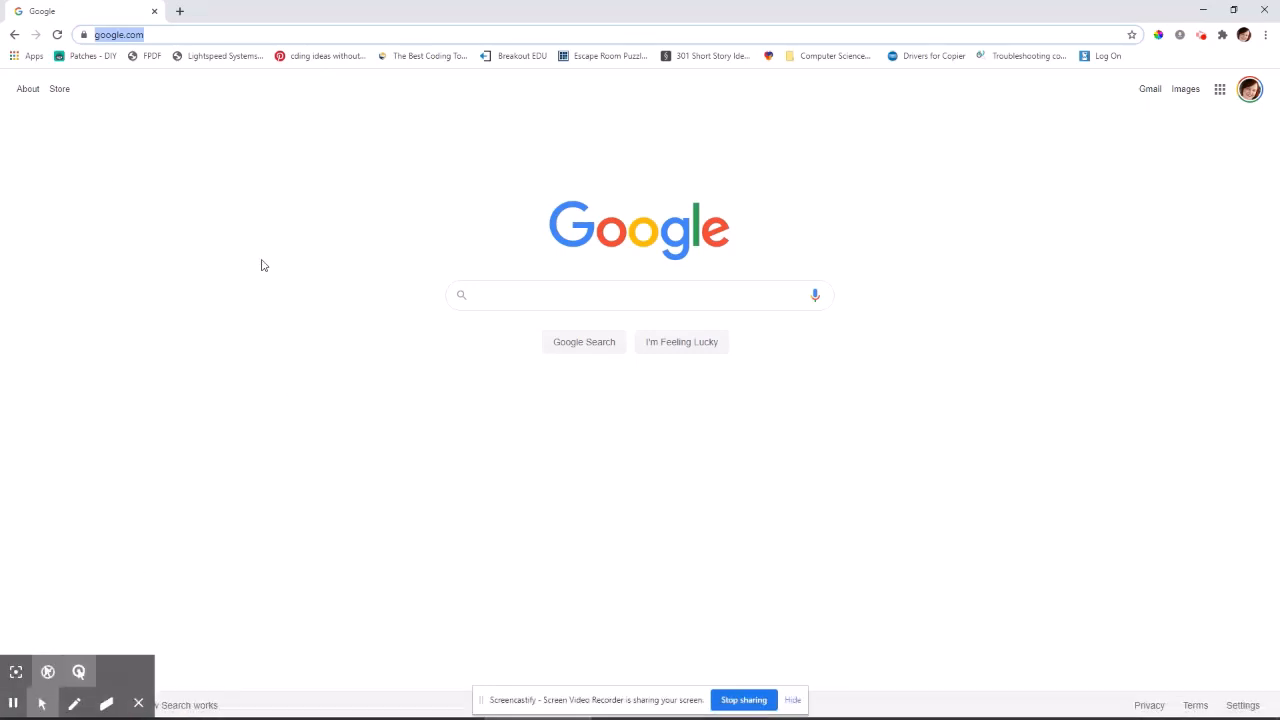
text(forms.)
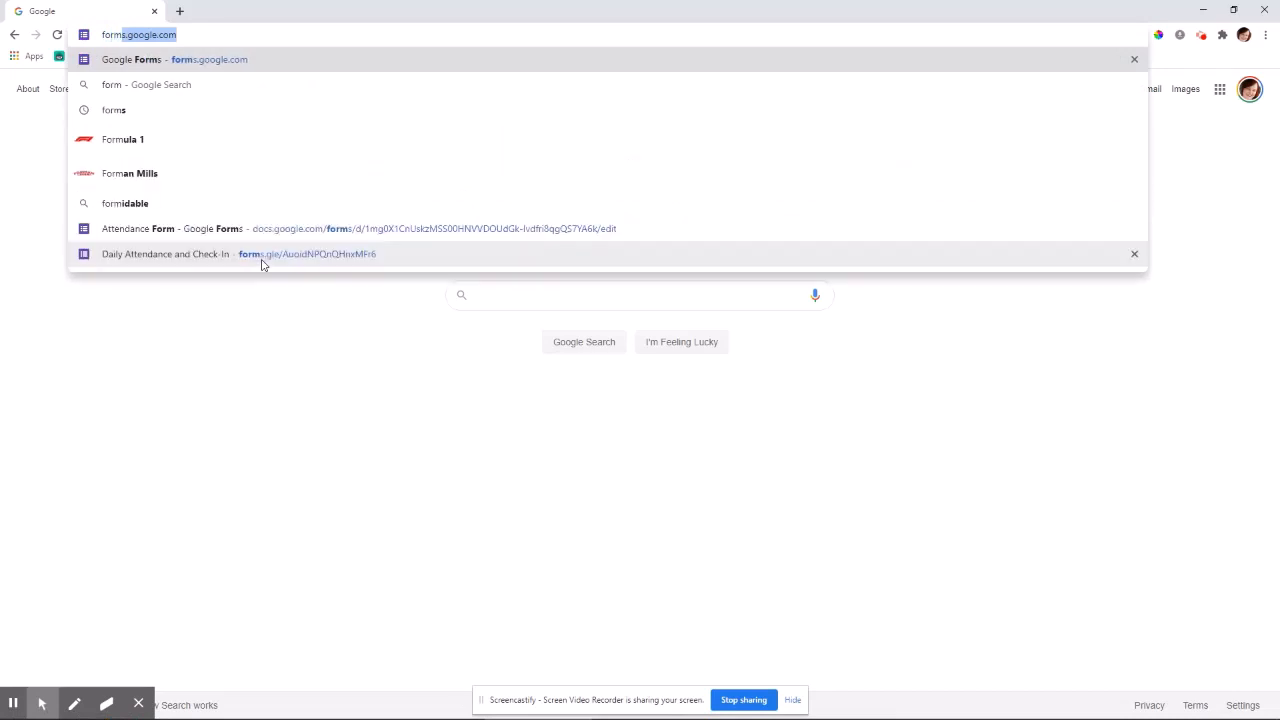
key(Return)
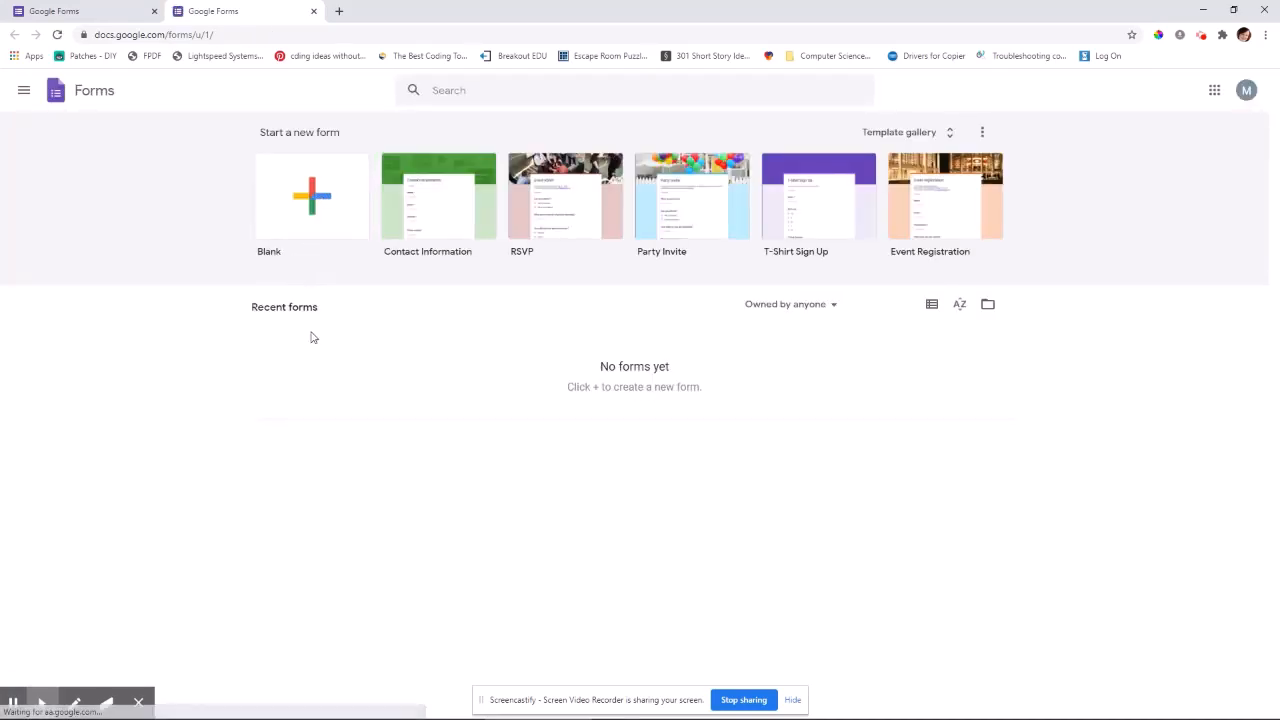
mouse_move(43, 702)
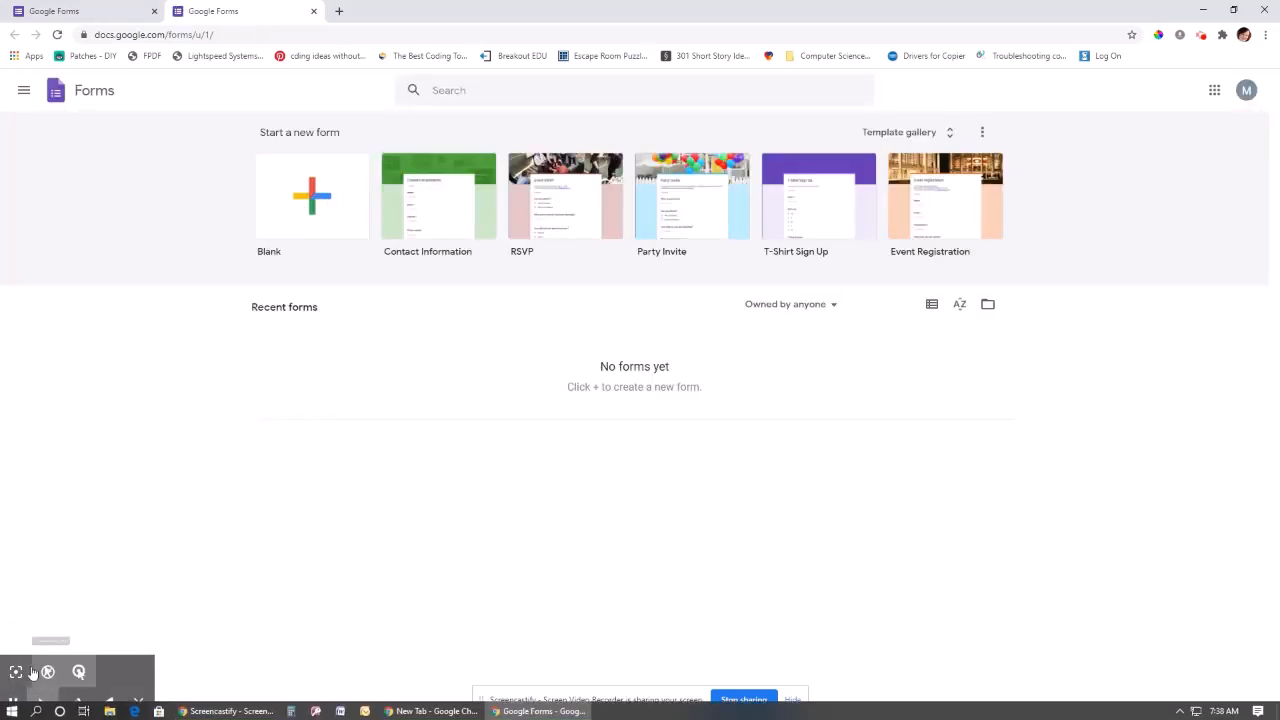
click(15, 672)
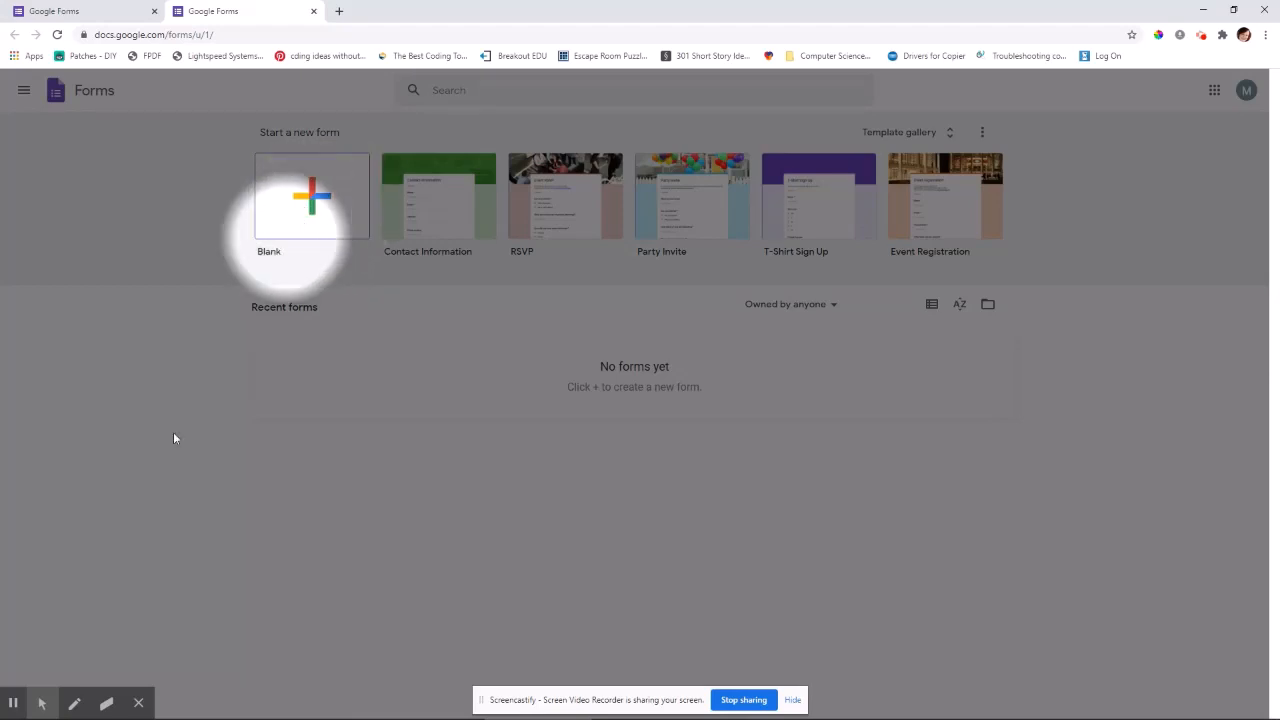
click(45, 703)
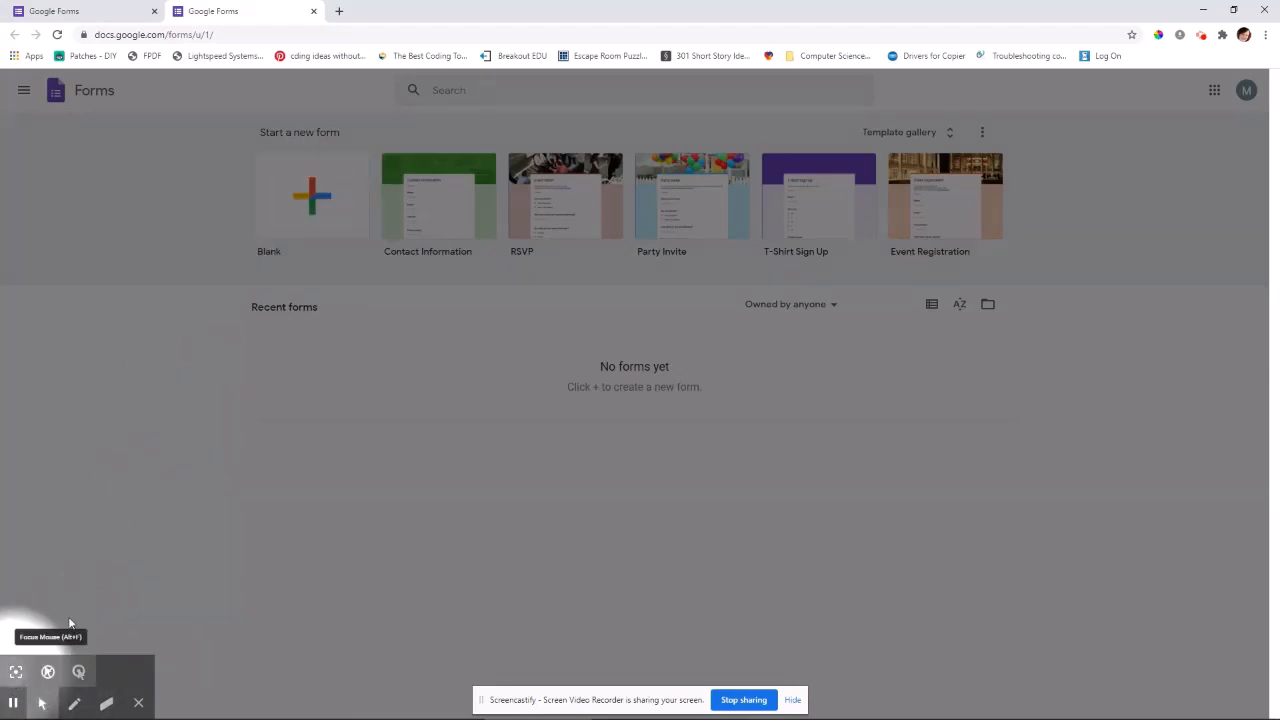
click(17, 673)
Go to My Drive in Google Drive in the same browser tab.
click(223, 34)
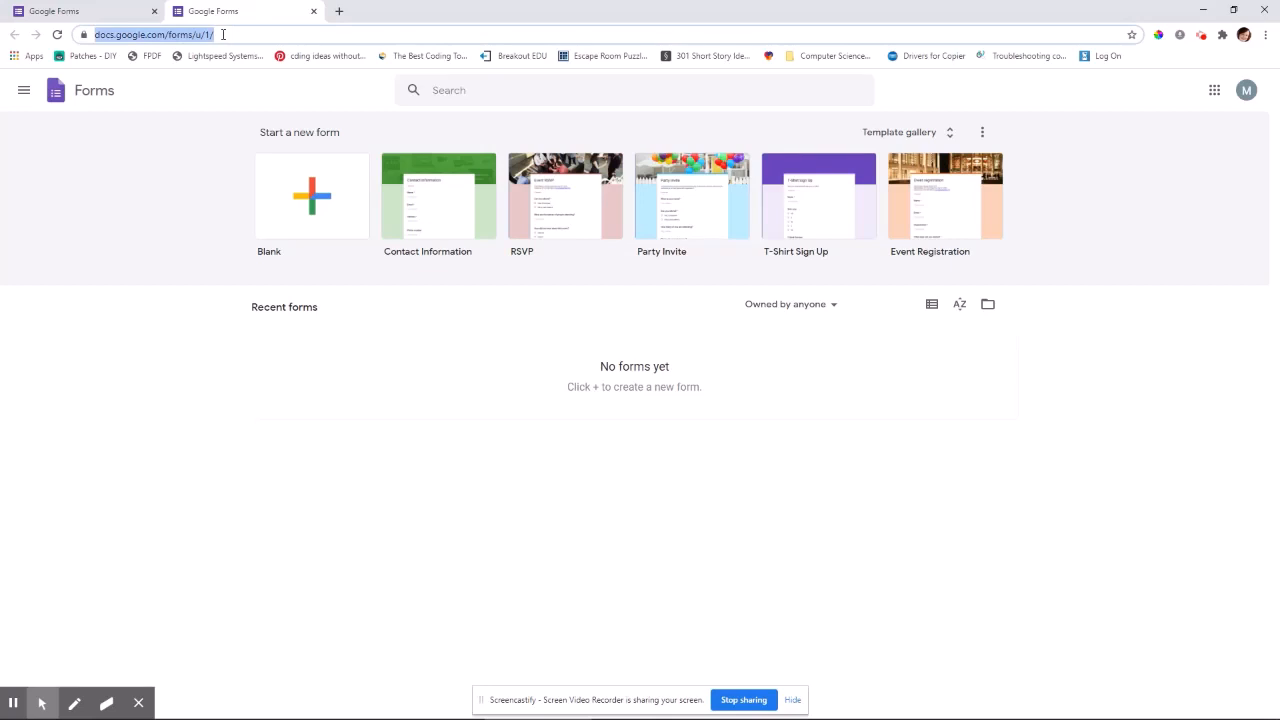
text(drive)
key(Return)
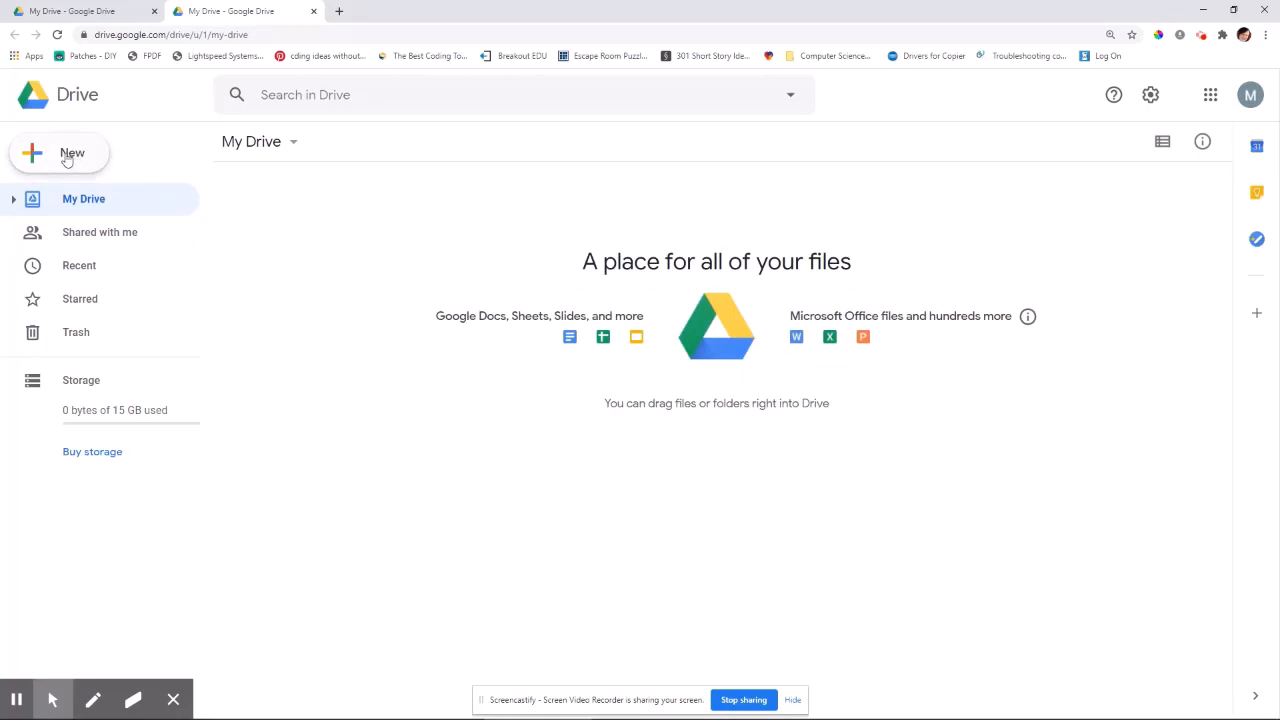
Create a new blank Google Form from within My Drive.
mouse_move(54, 694)
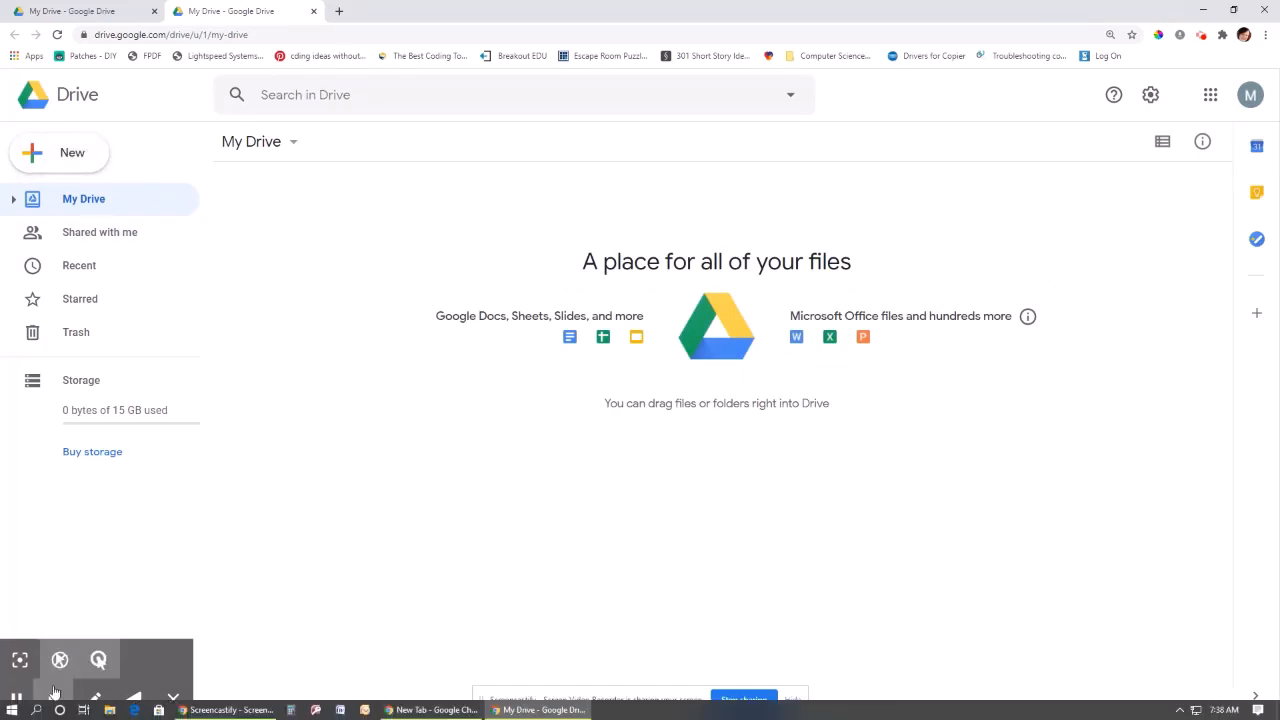
click(22, 667)
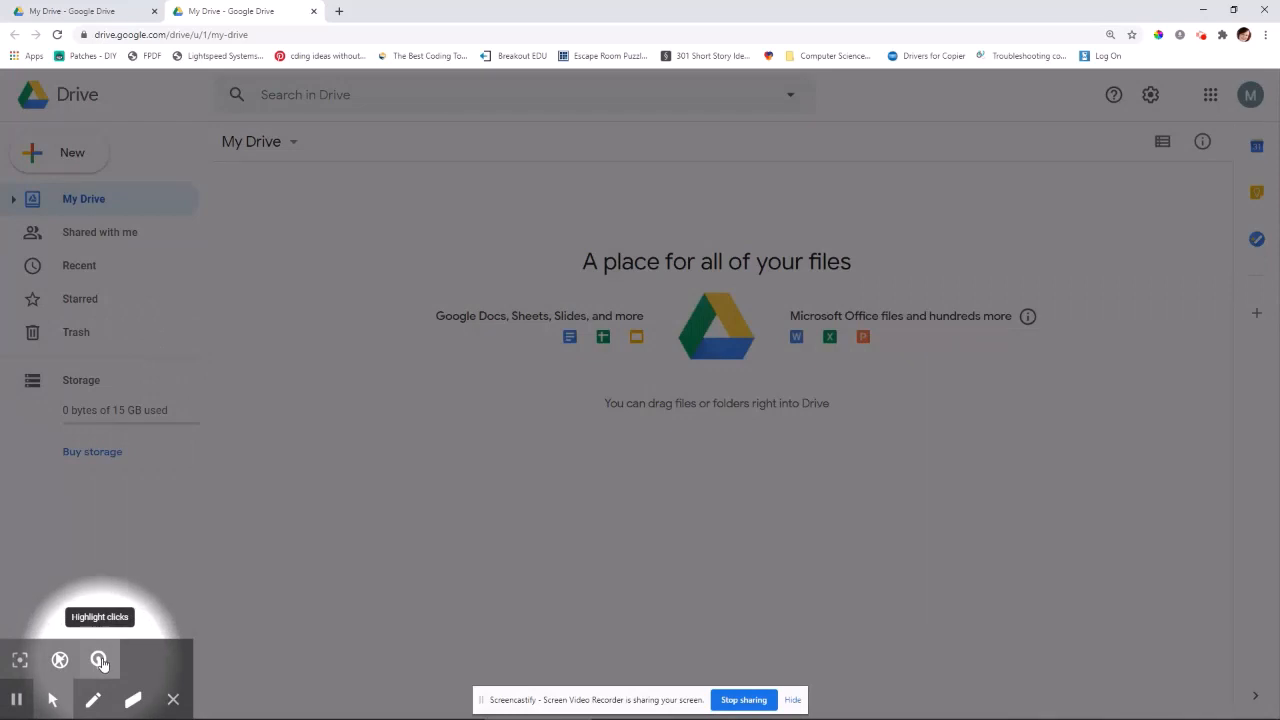
click(80, 160)
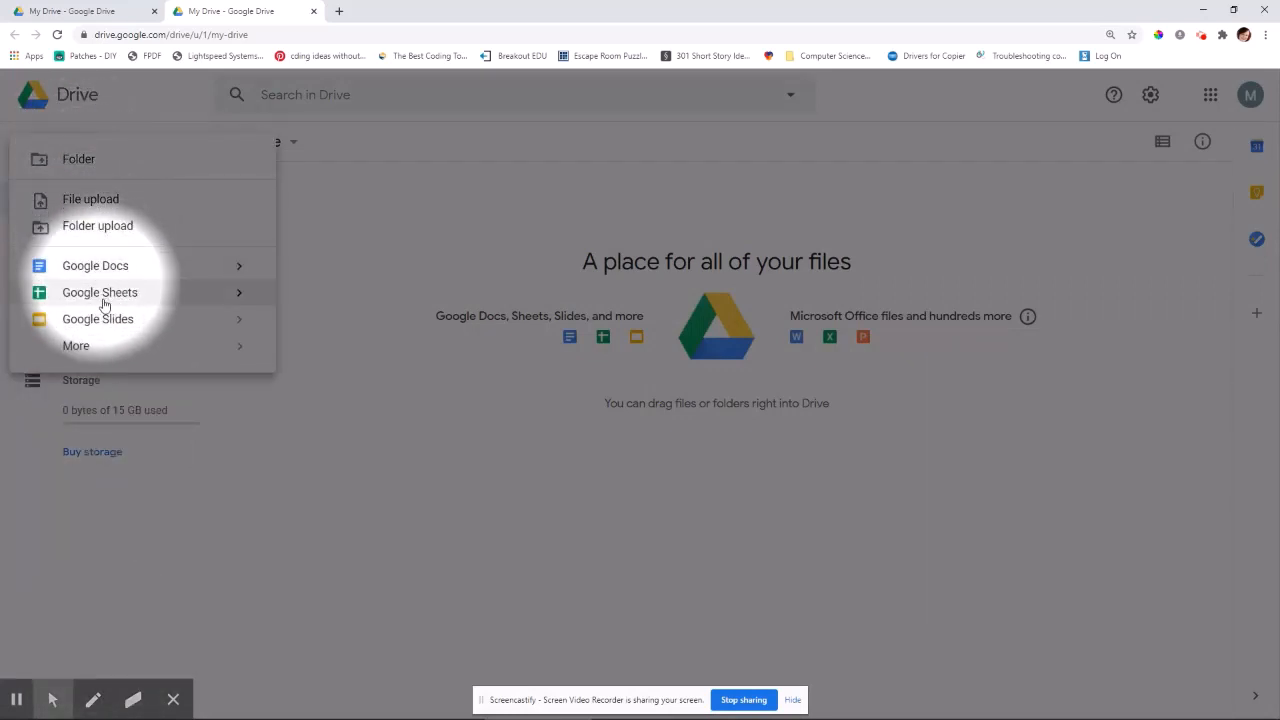
mouse_move(90, 350)
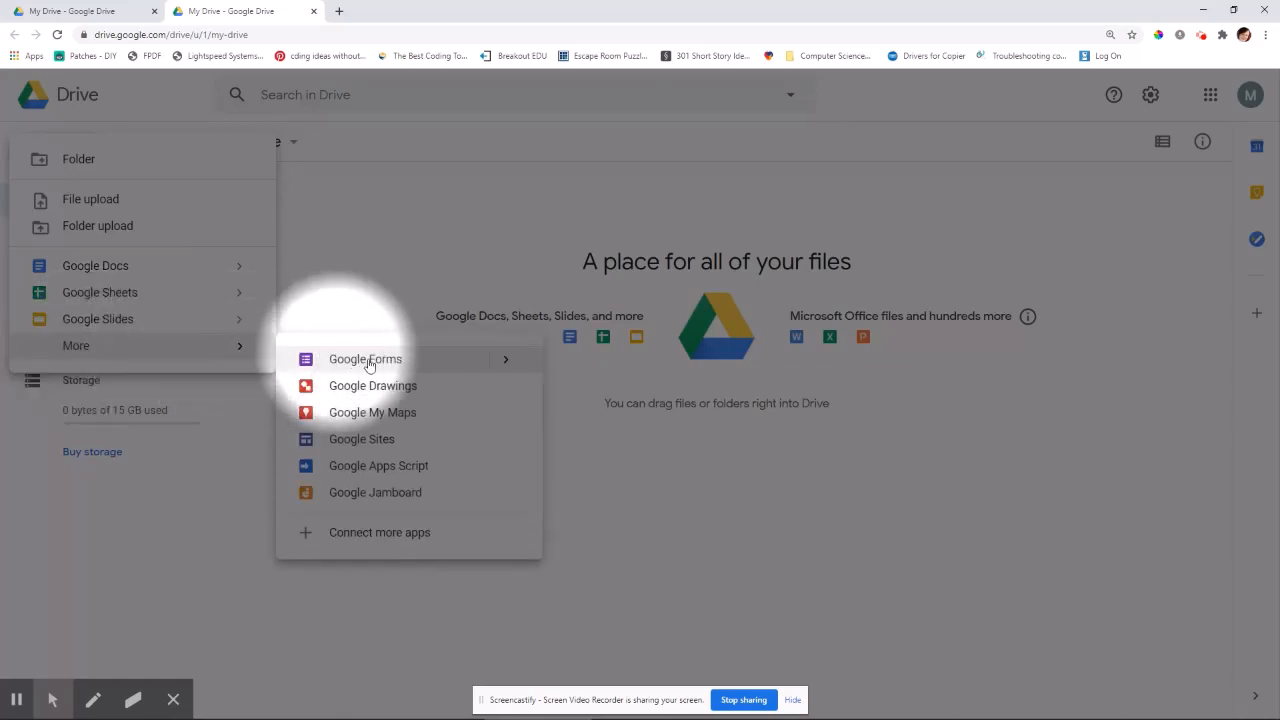
click(500, 362)
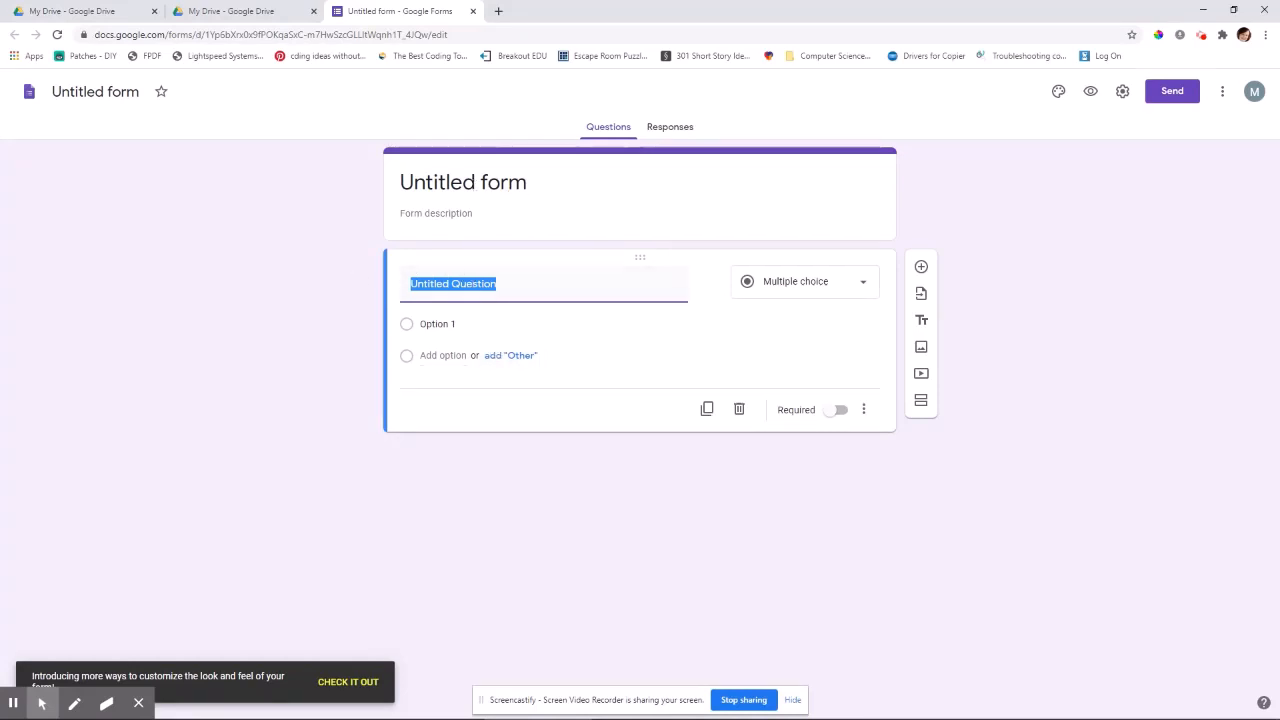
Title the form "Class Attendance" and give the form file the same name.
click(569, 219)
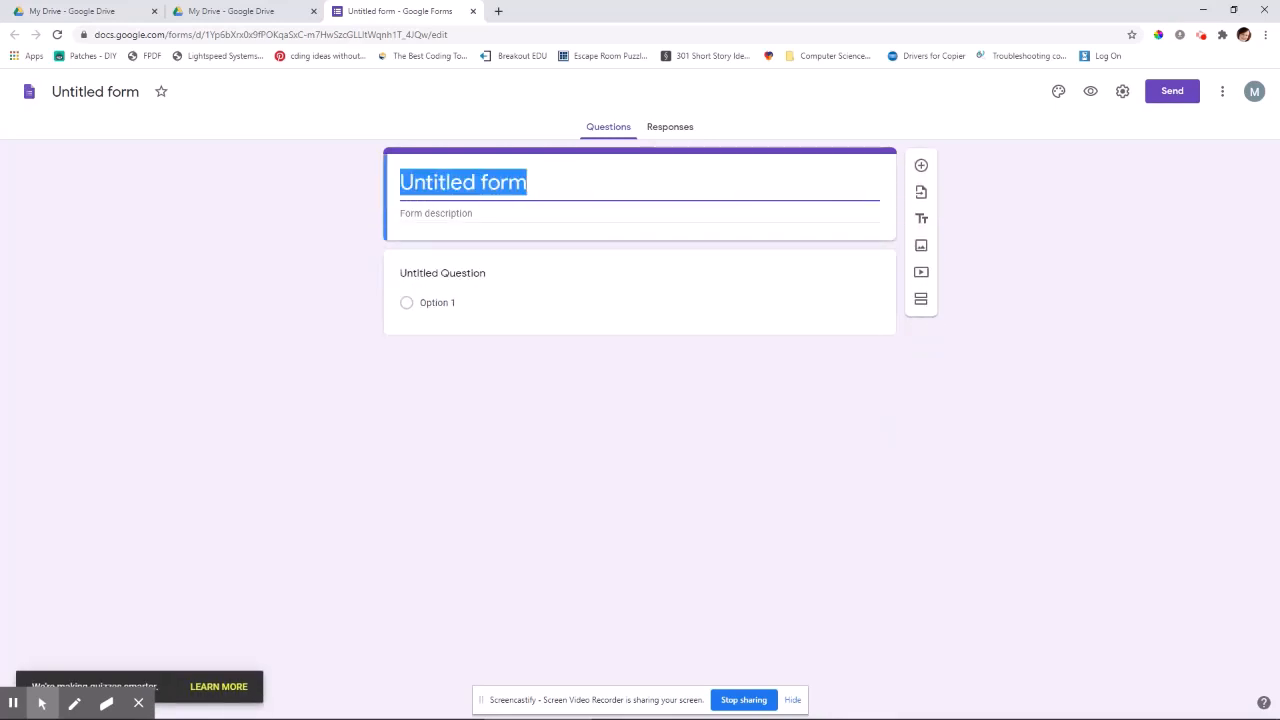
text(Clas)
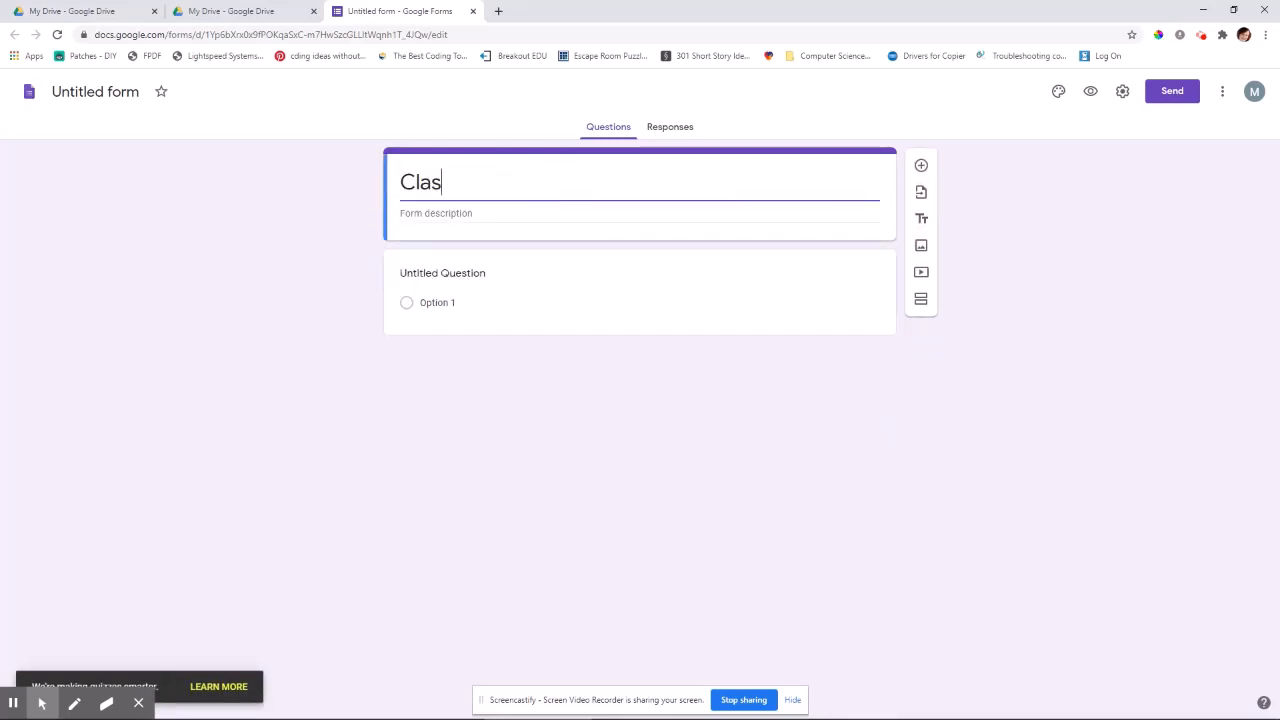
text(s Attendance)
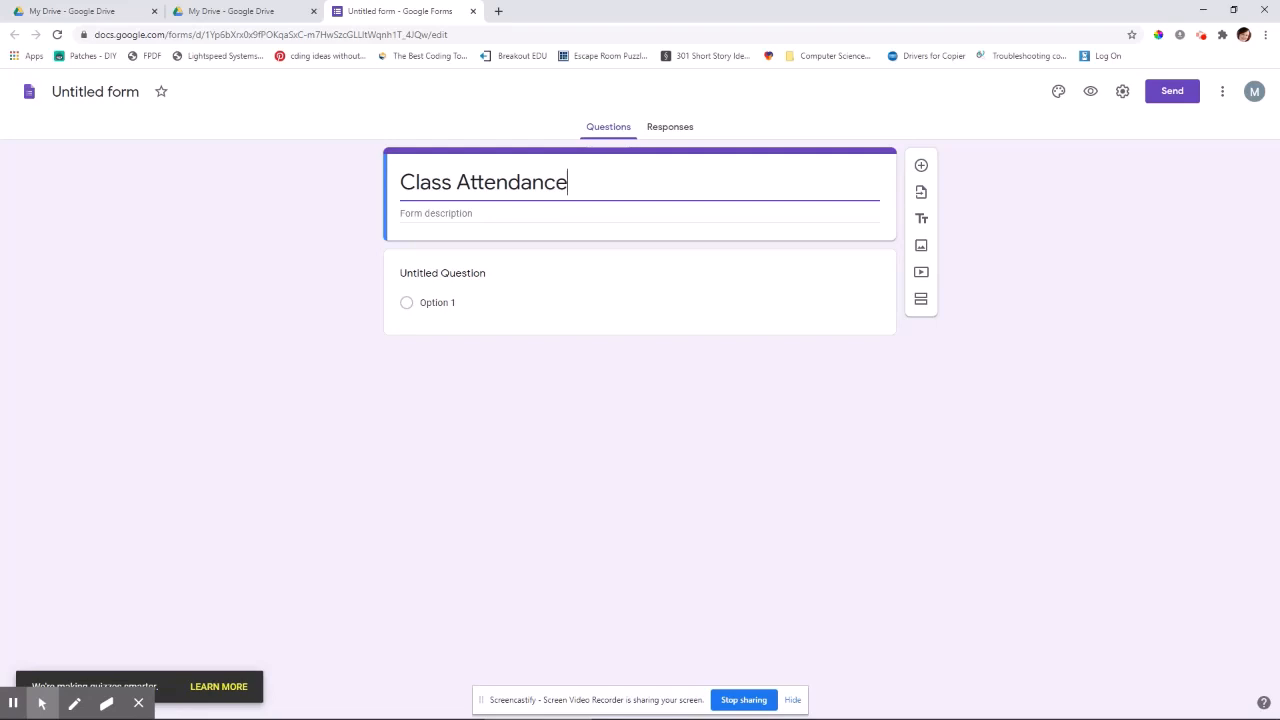
click(569, 222)
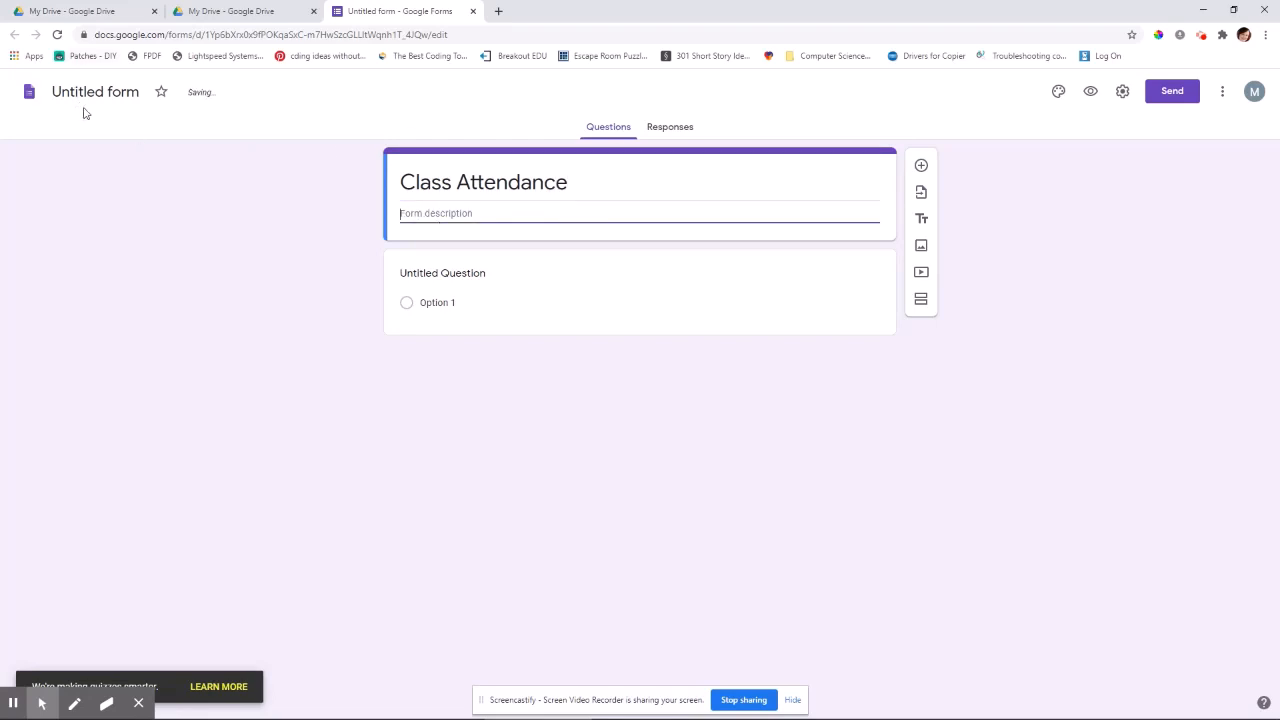
mouse_move(77, 681)
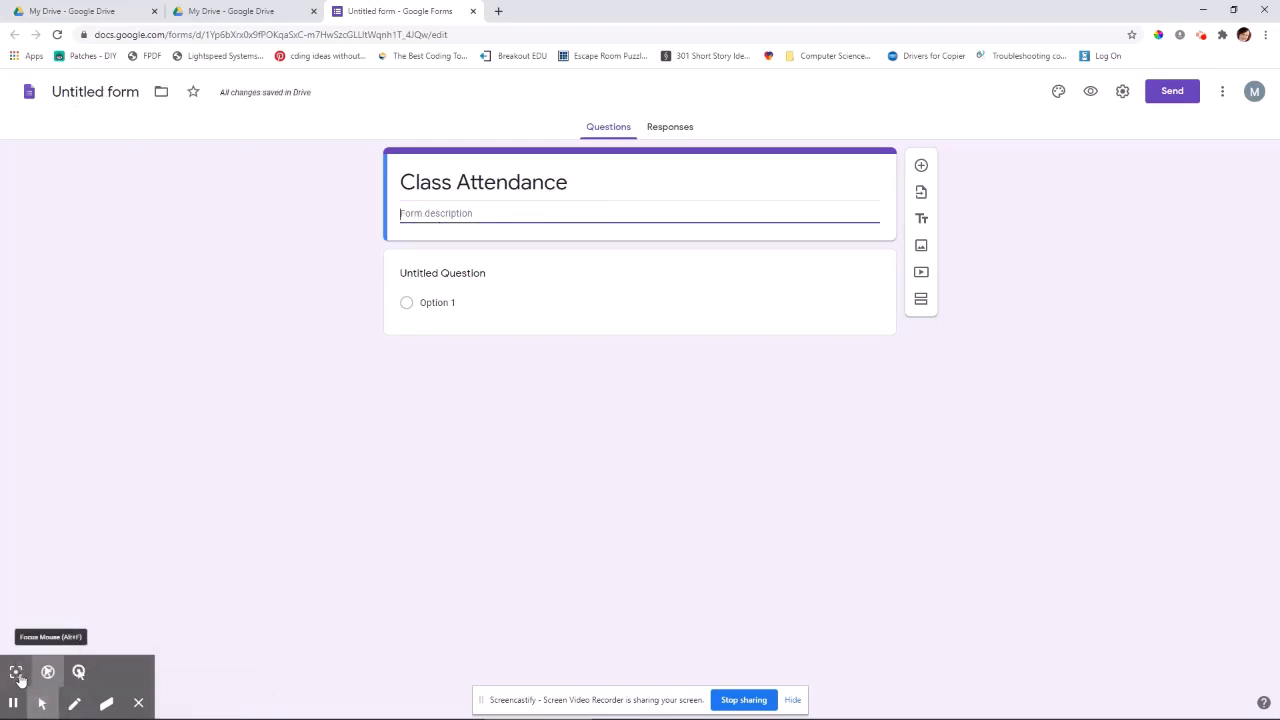
click(82, 676)
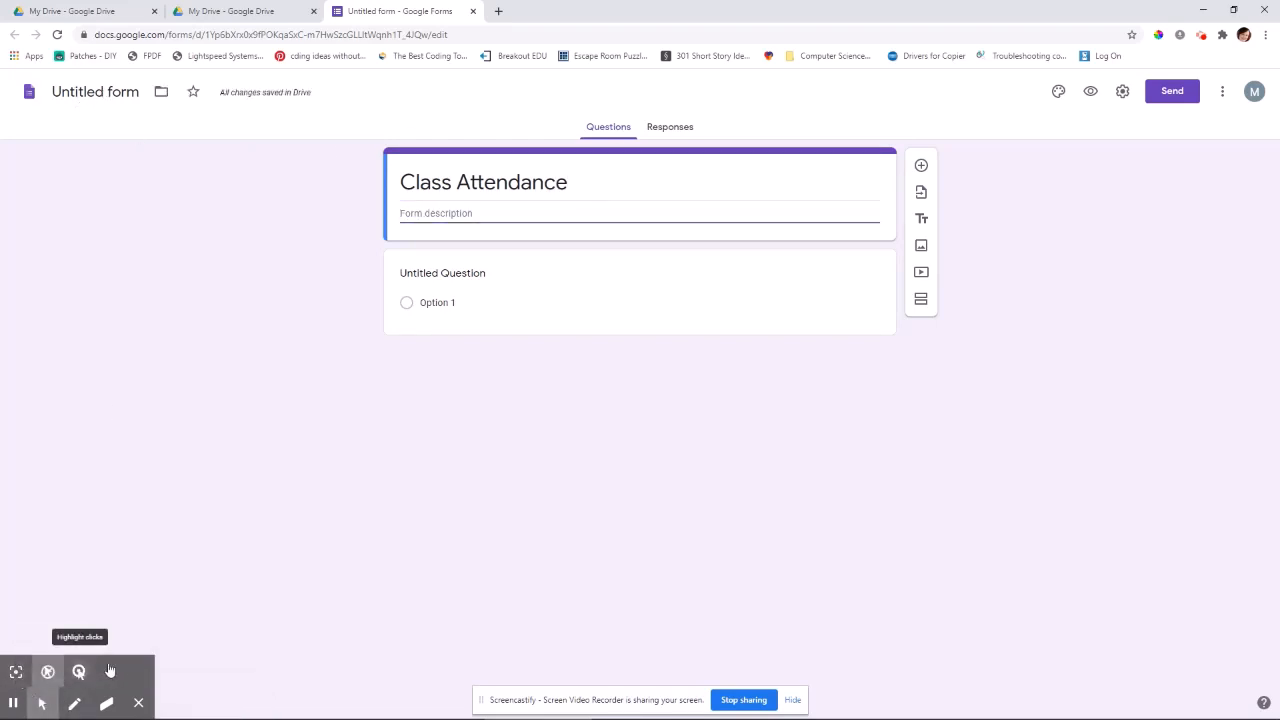
click(118, 92)
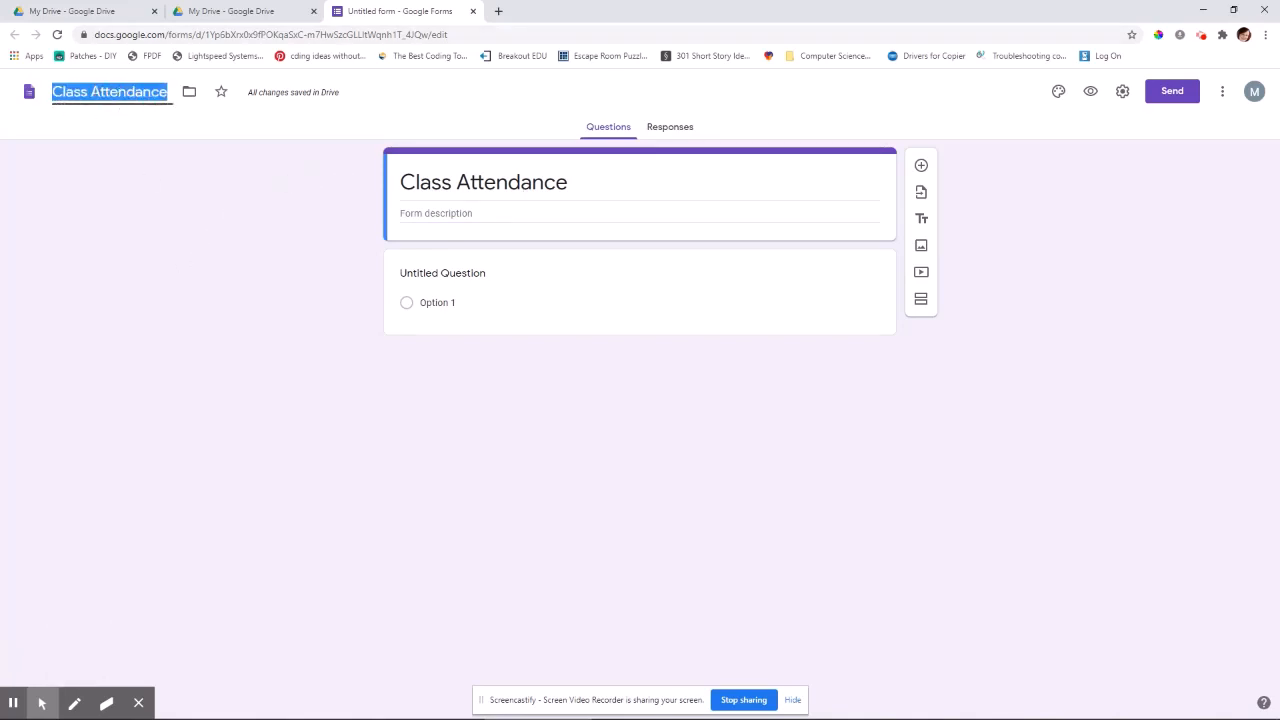
Enter the form description "This is a form to collect attendance for students who are learning remotely.".
click(472, 213)
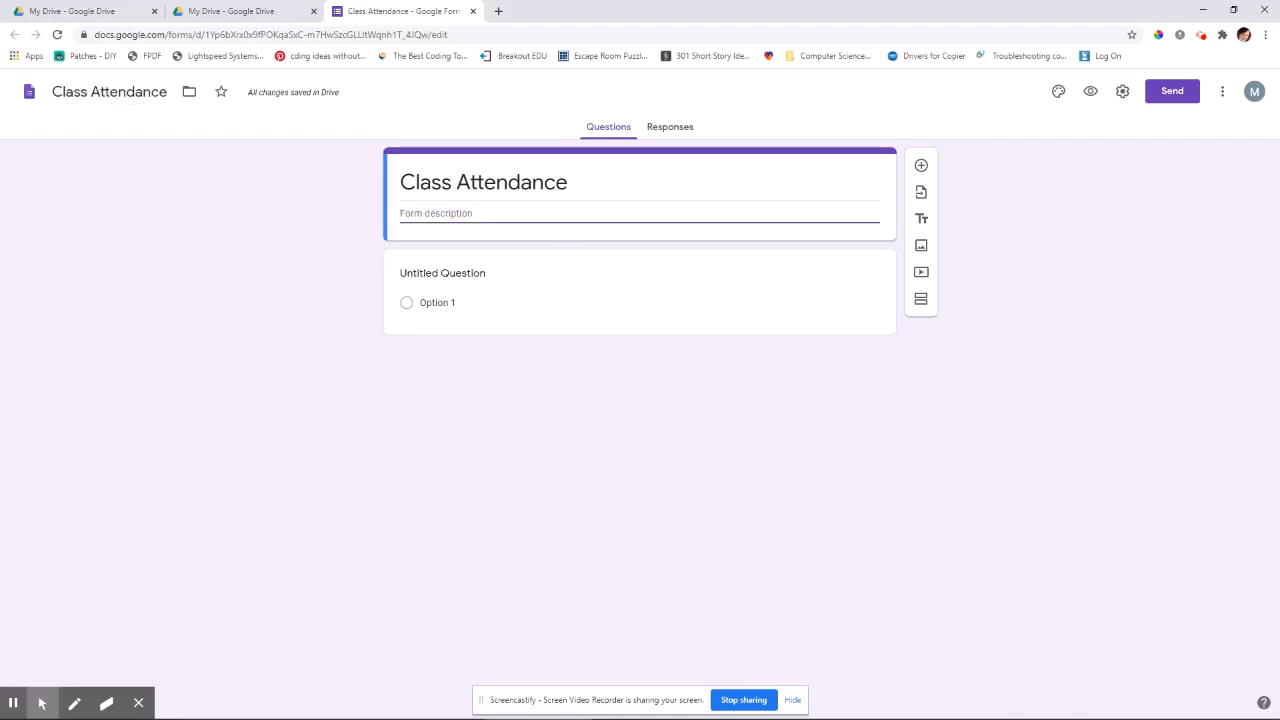
text(This is a form to collect attend)
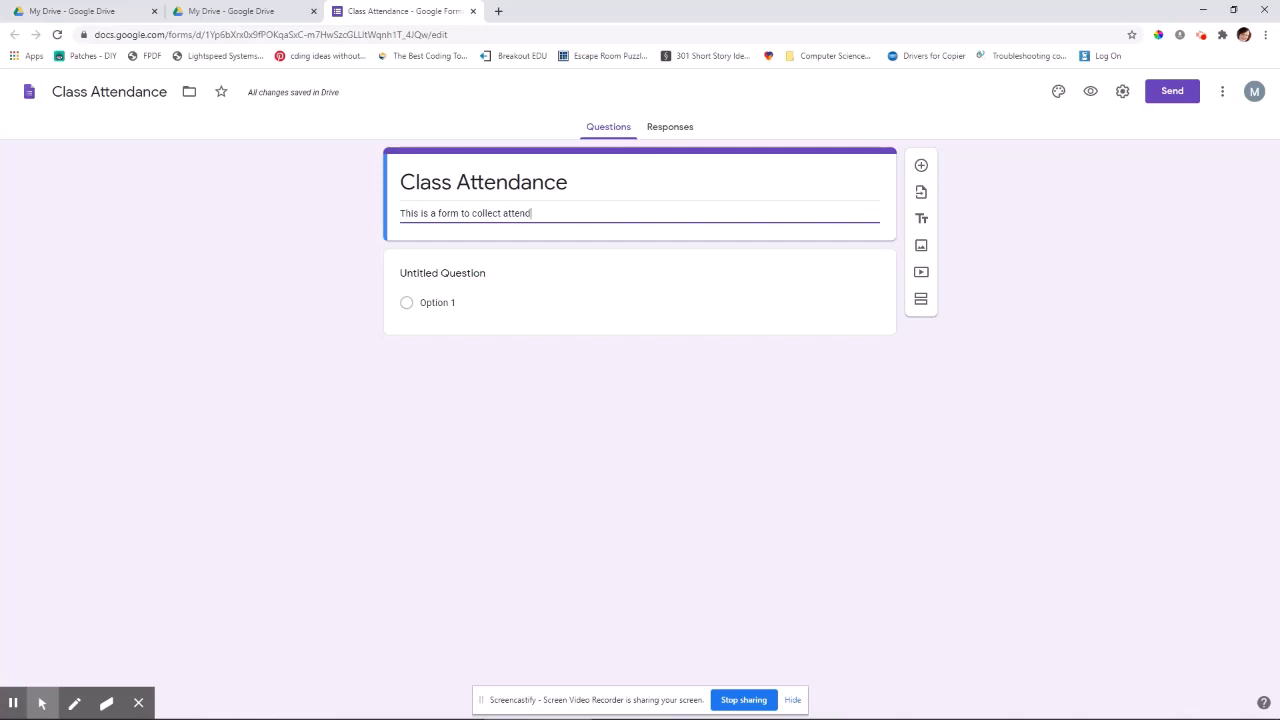
text(ance for studn)
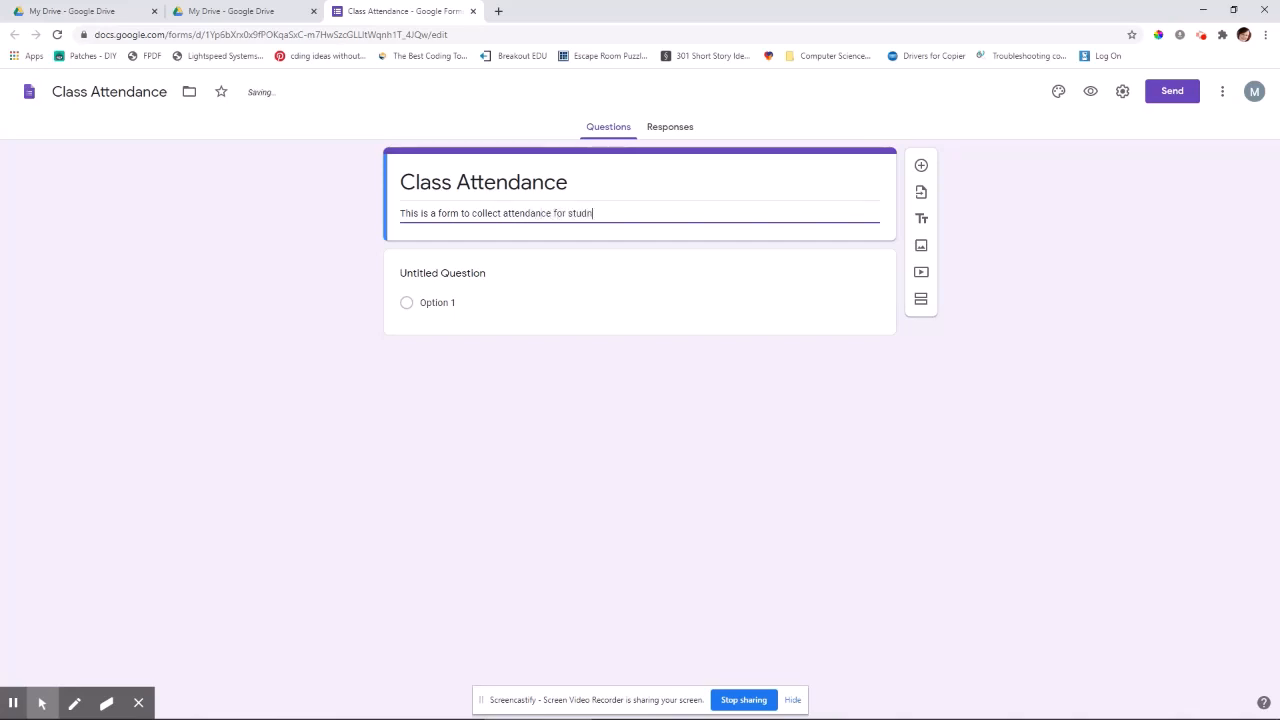
text(e)
key(BackSpace)
key(BackSpace)
text(ents who are leraning)
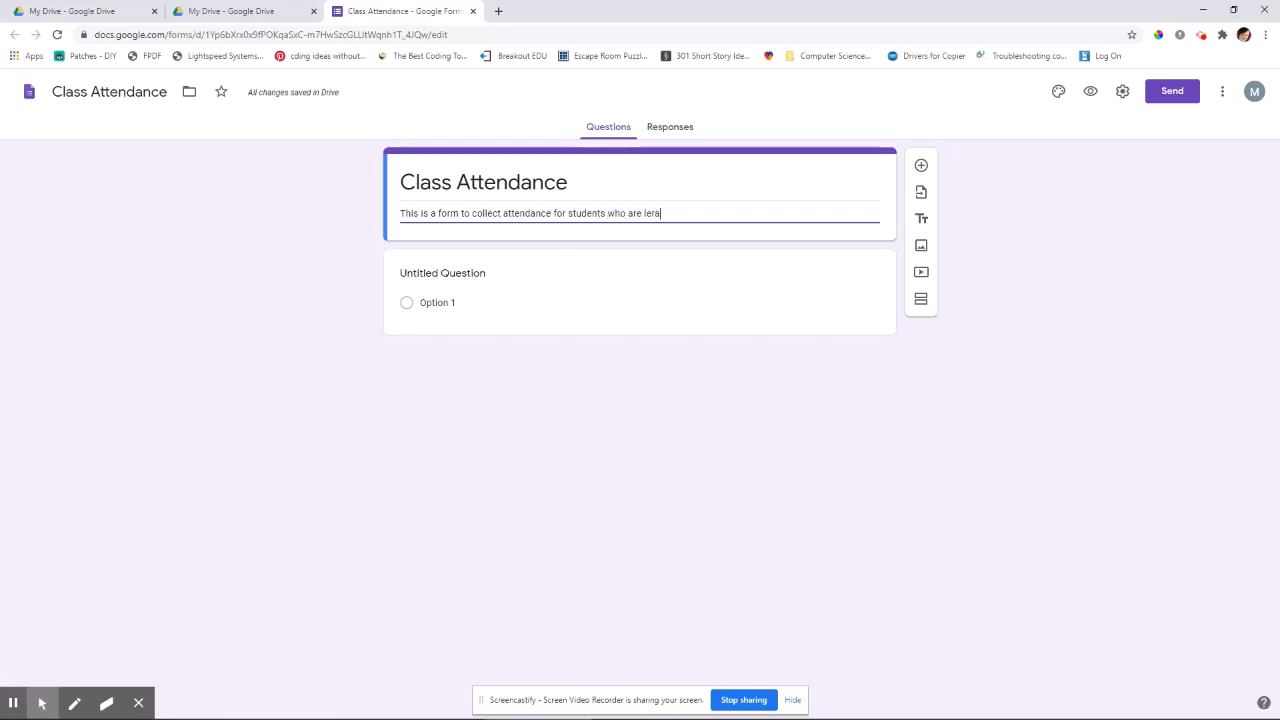
key(BackSpace)
key(BackSpace)
key(BackSpace)
key(BackSpace)
text(arning remotely)
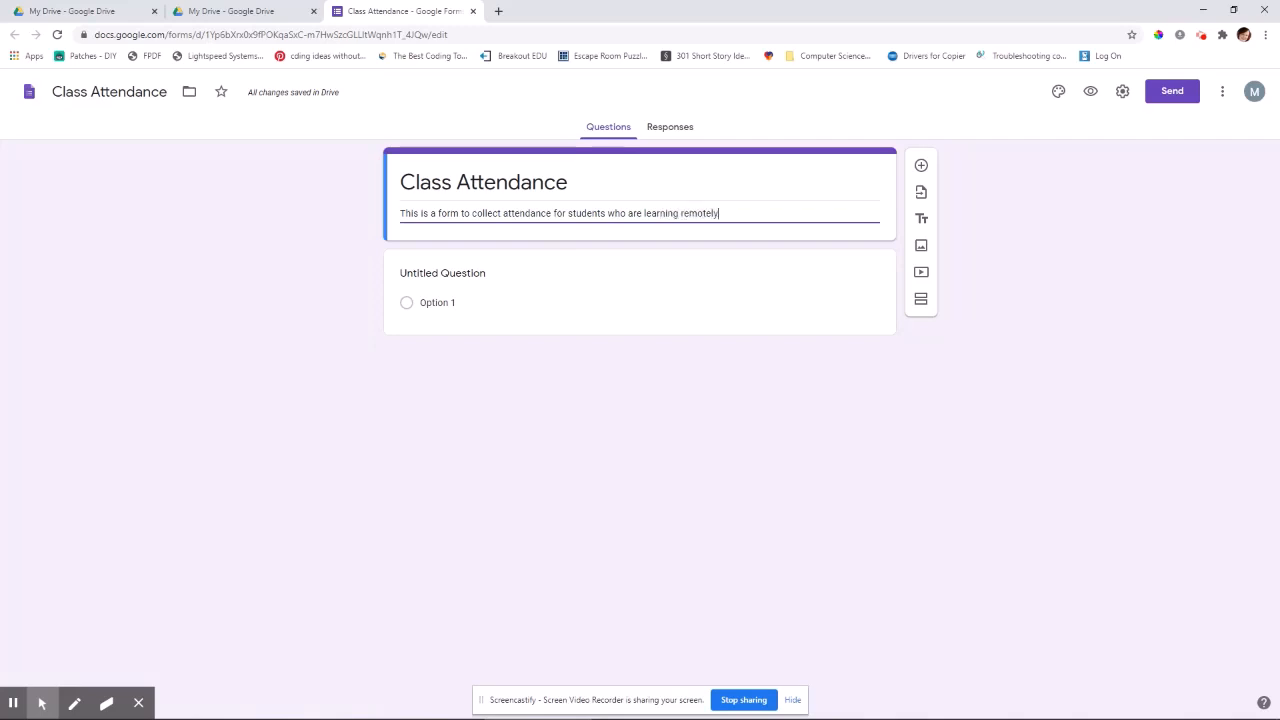
text(.)
click(1032, 428)
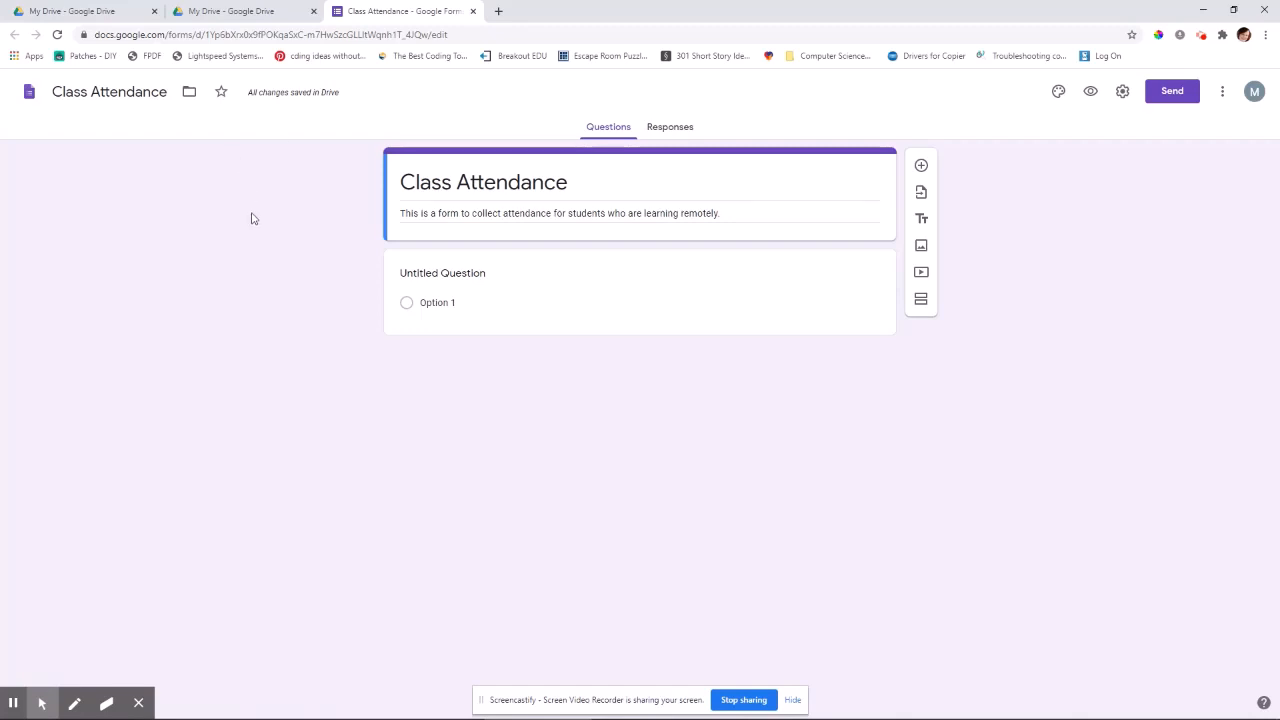
Set the untitled question's text to "What is your first name?" as a short-answer question.
mouse_move(14, 686)
click(505, 280)
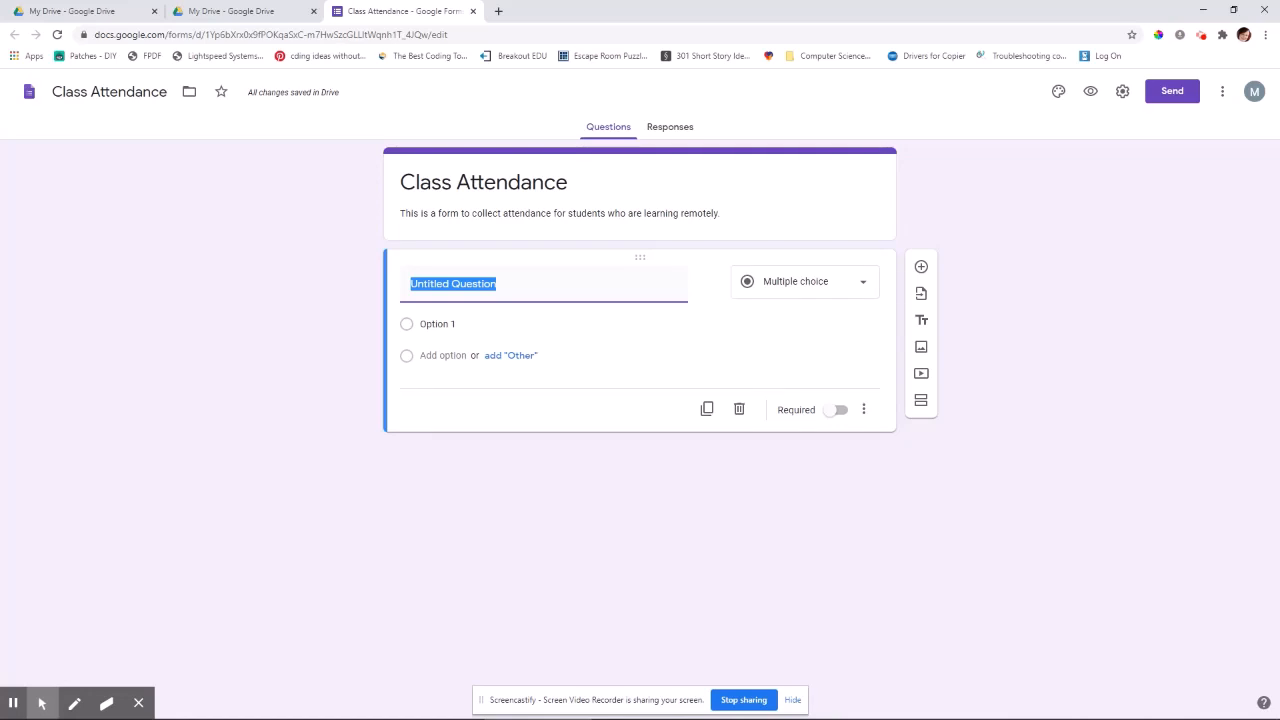
text(What is your)
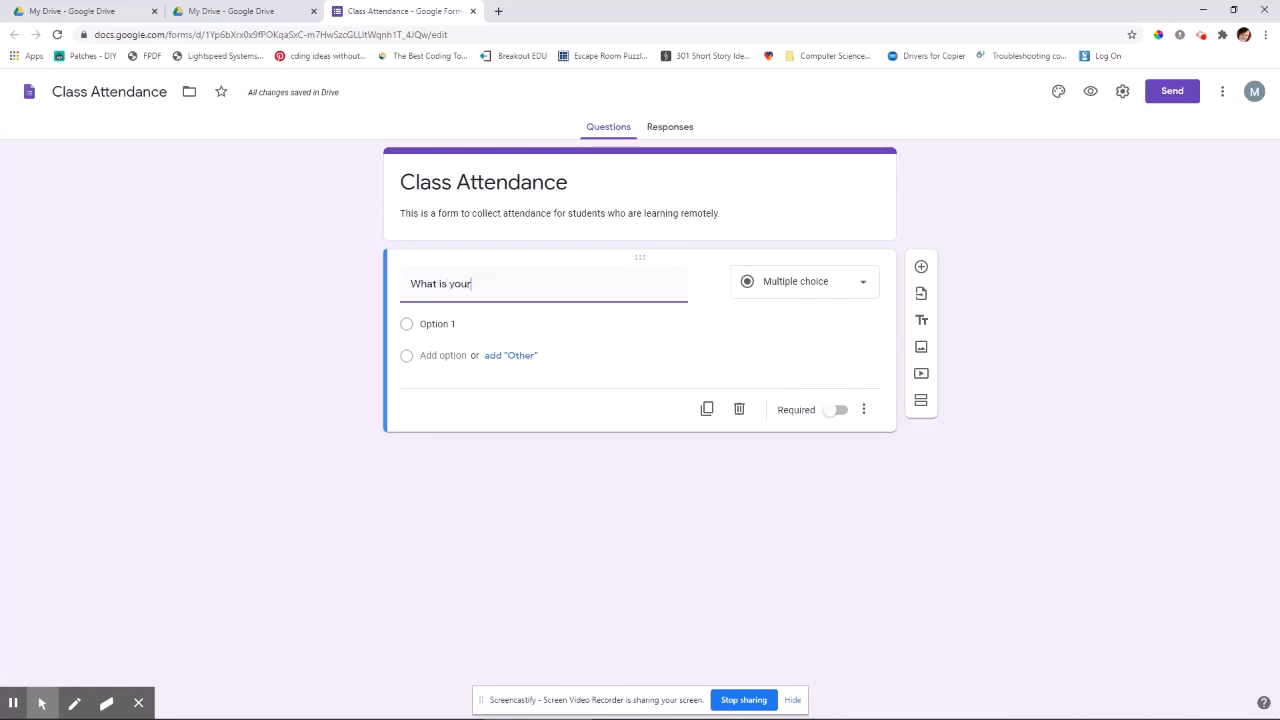
text( first name?)
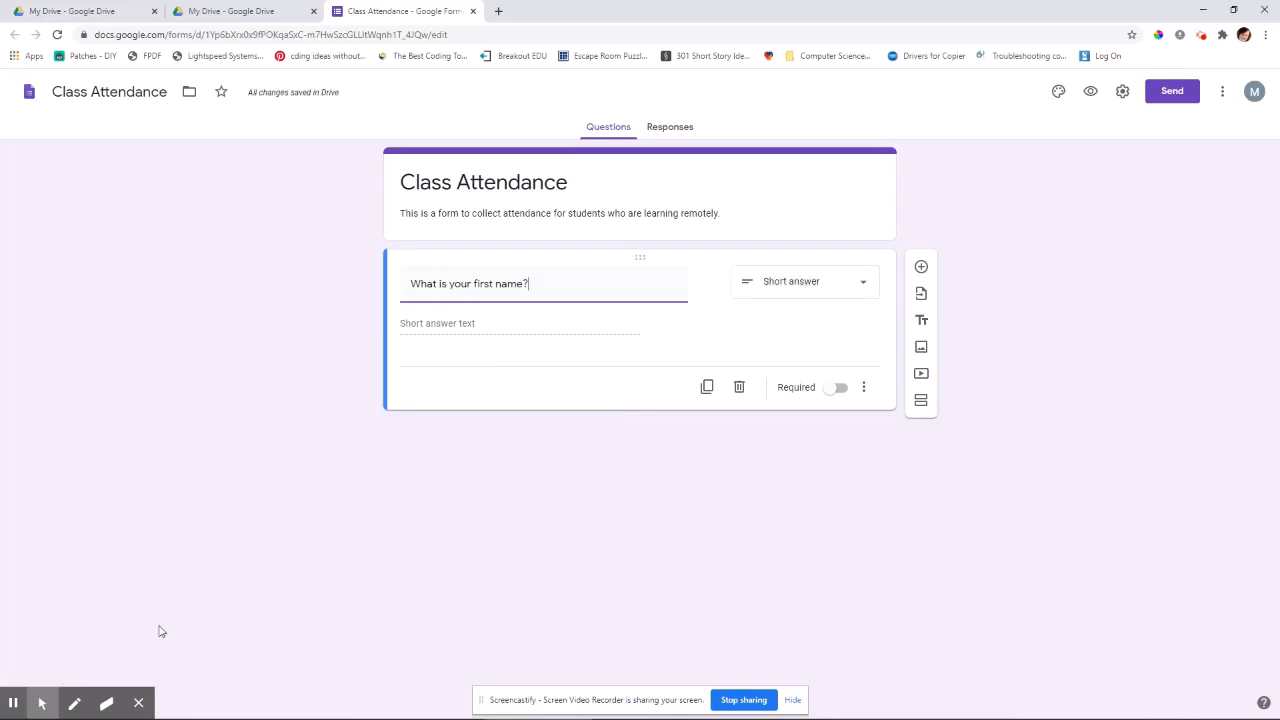
Make the "What is your first name?" question required.
mouse_move(42, 706)
click(16, 671)
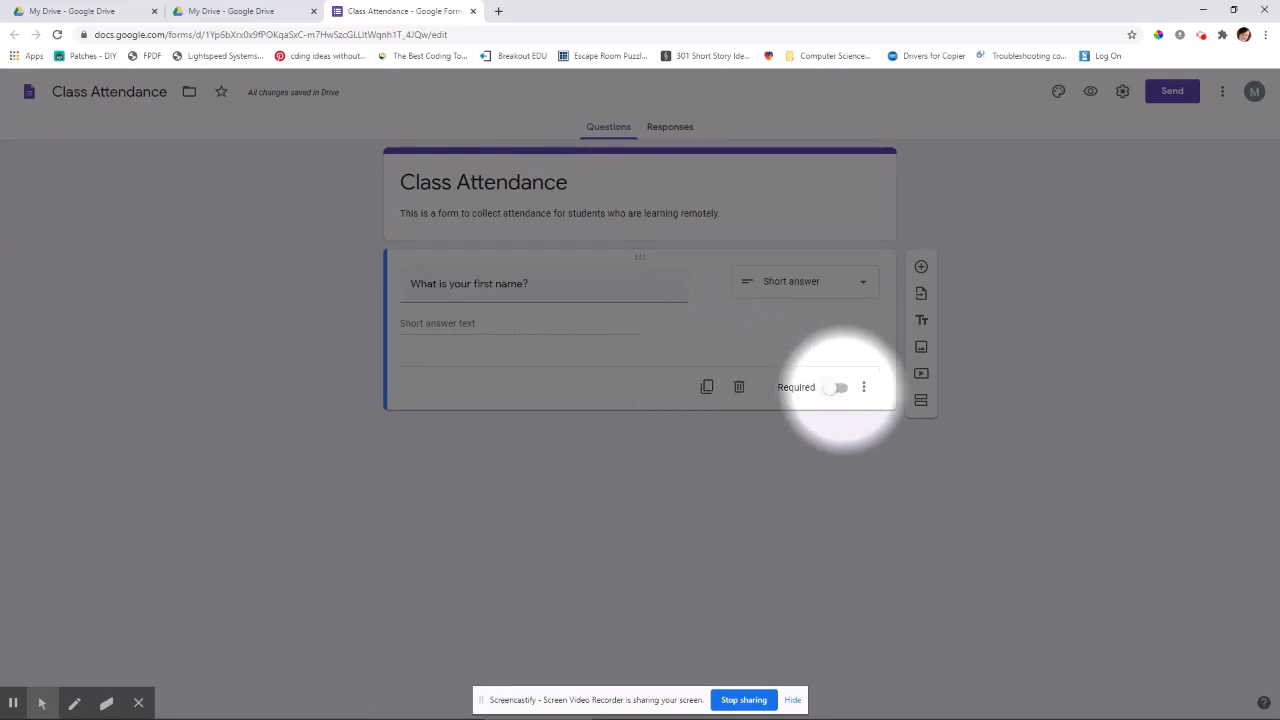
click(845, 392)
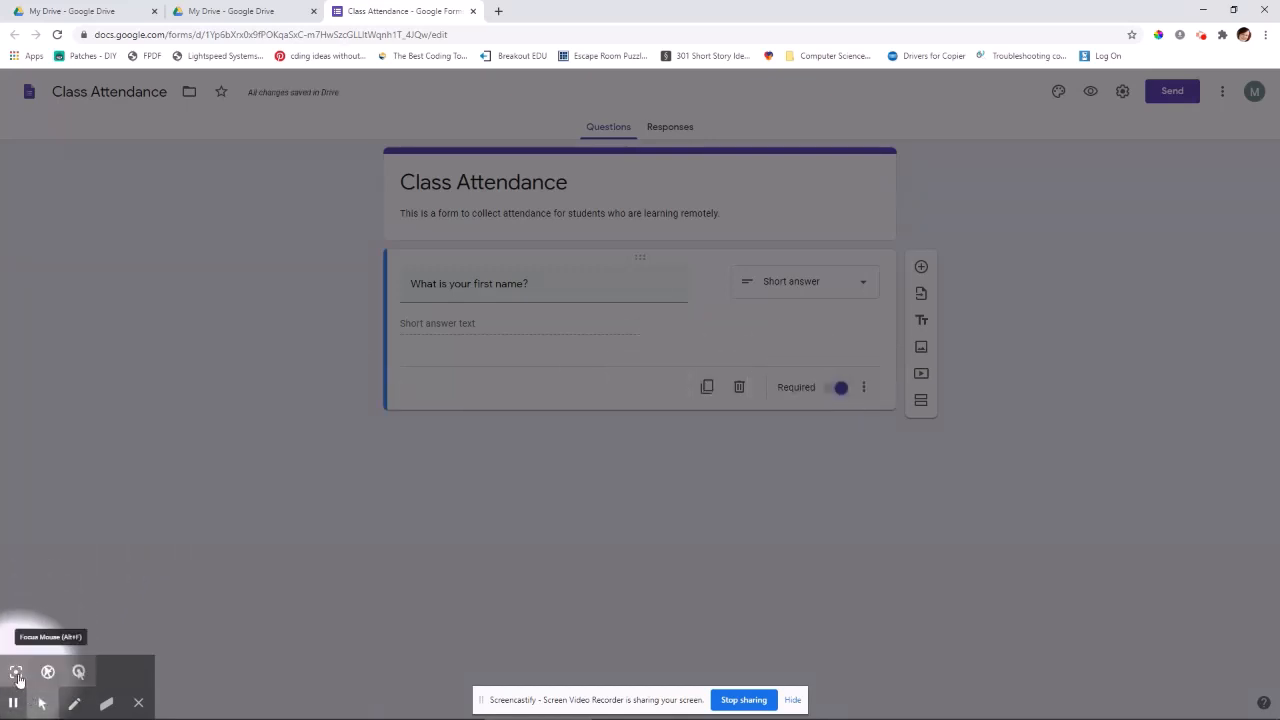
click(16, 672)
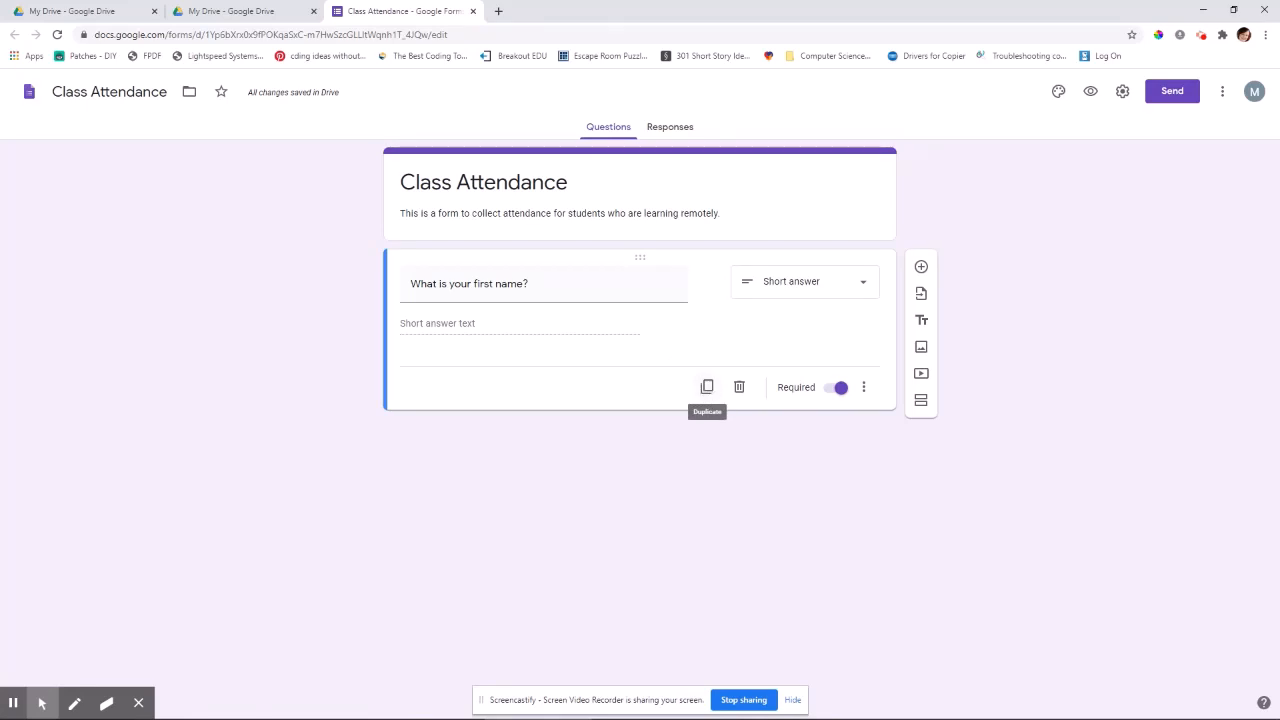
Duplicate the first-name question and change the copy's text to "What is your last name?".
click(707, 387)
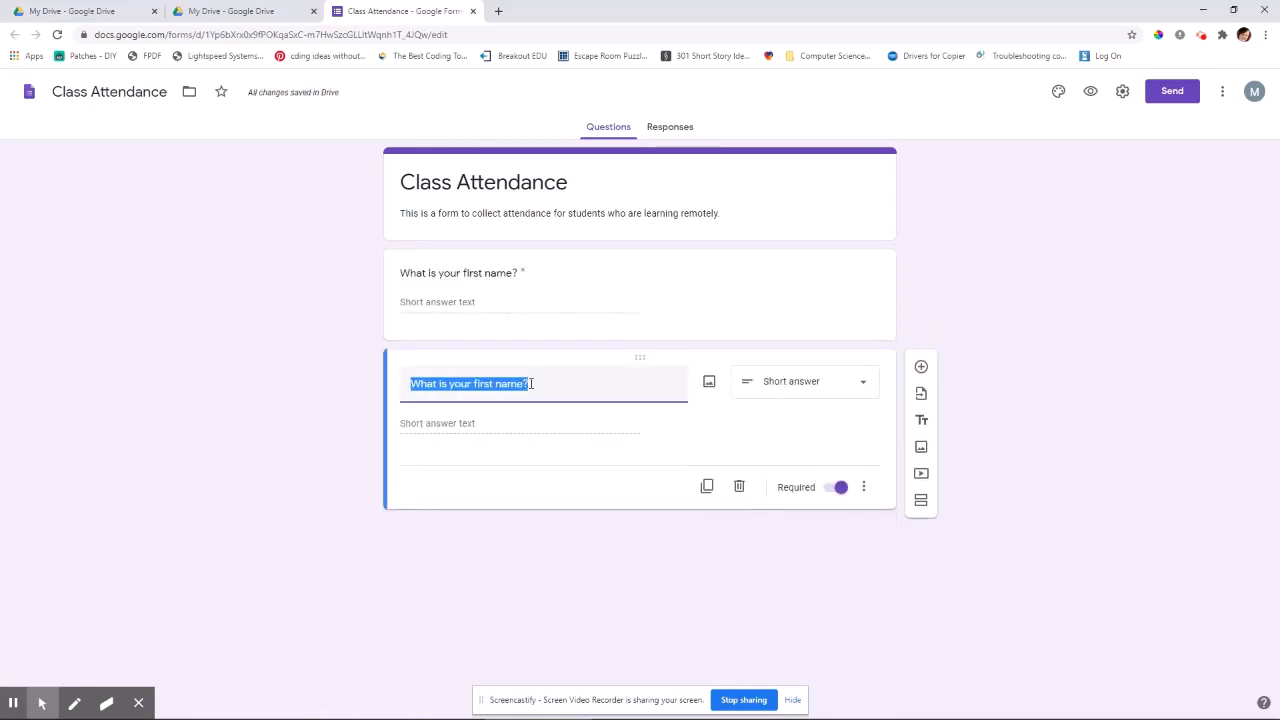
click(493, 384)
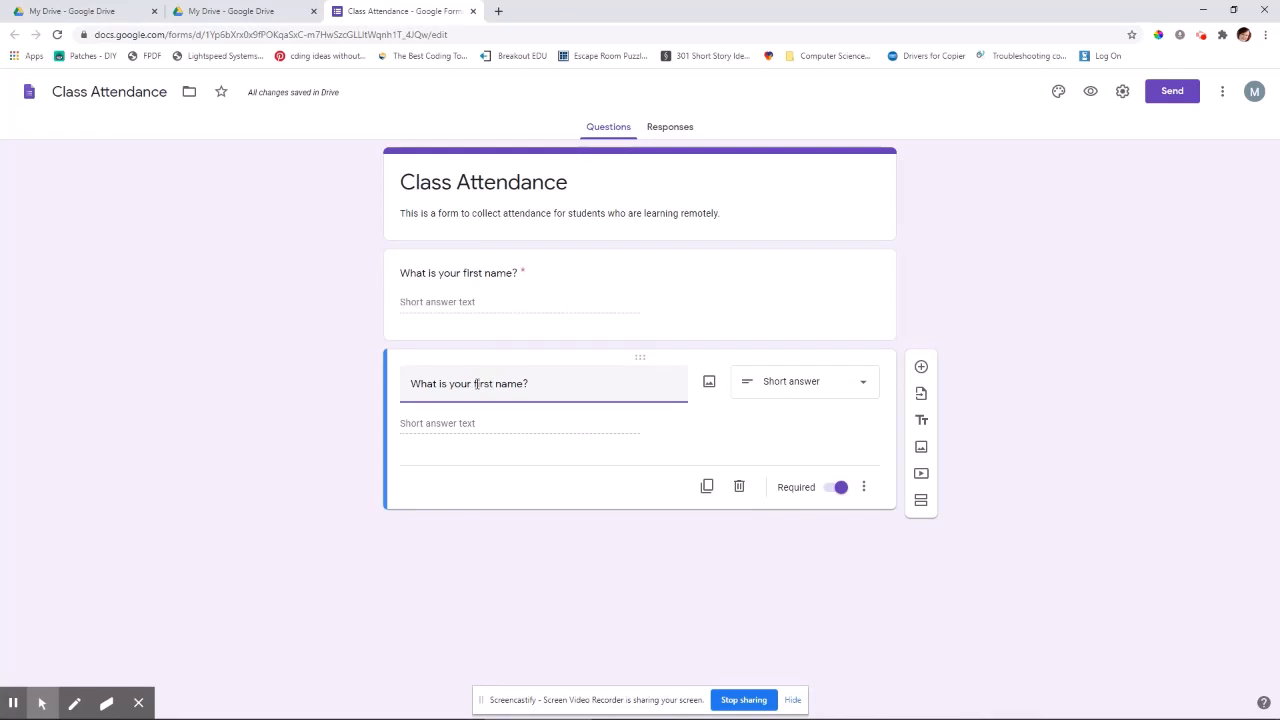
drag(476, 384, 495, 384)
text(last)
click(817, 443)
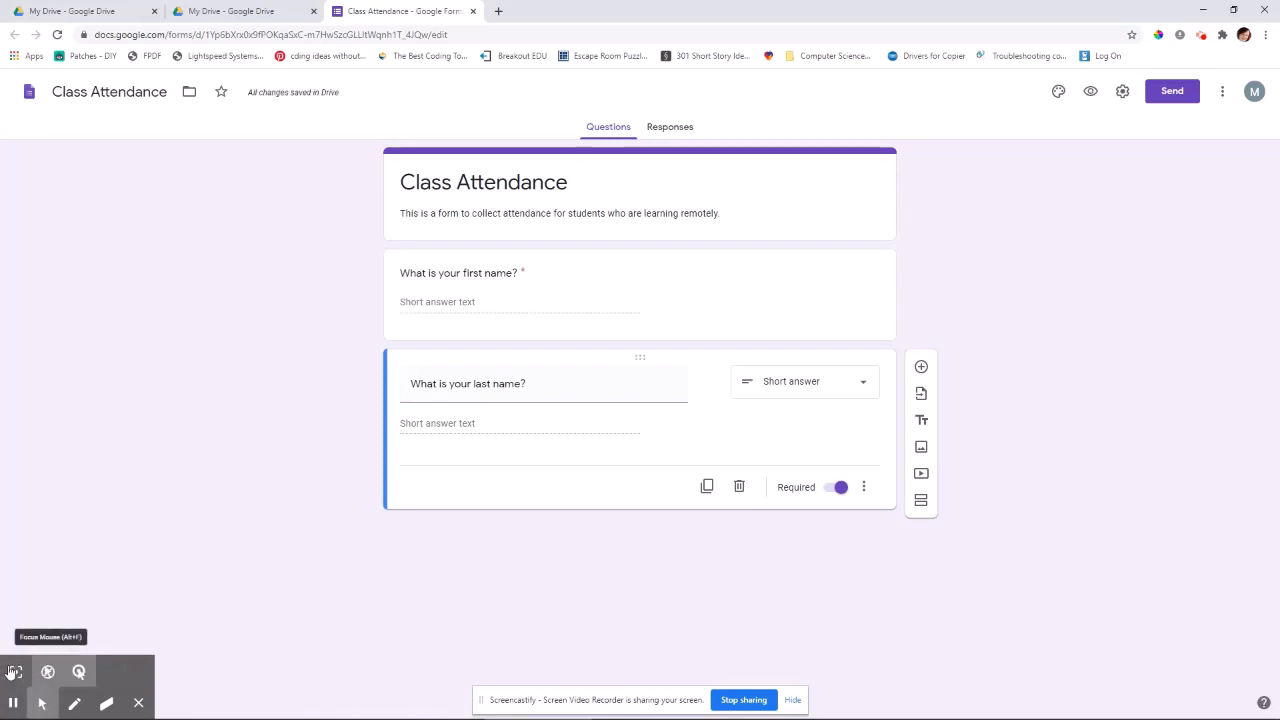
Delete the duplicated "What is your last name?" question from the form.
click(15, 671)
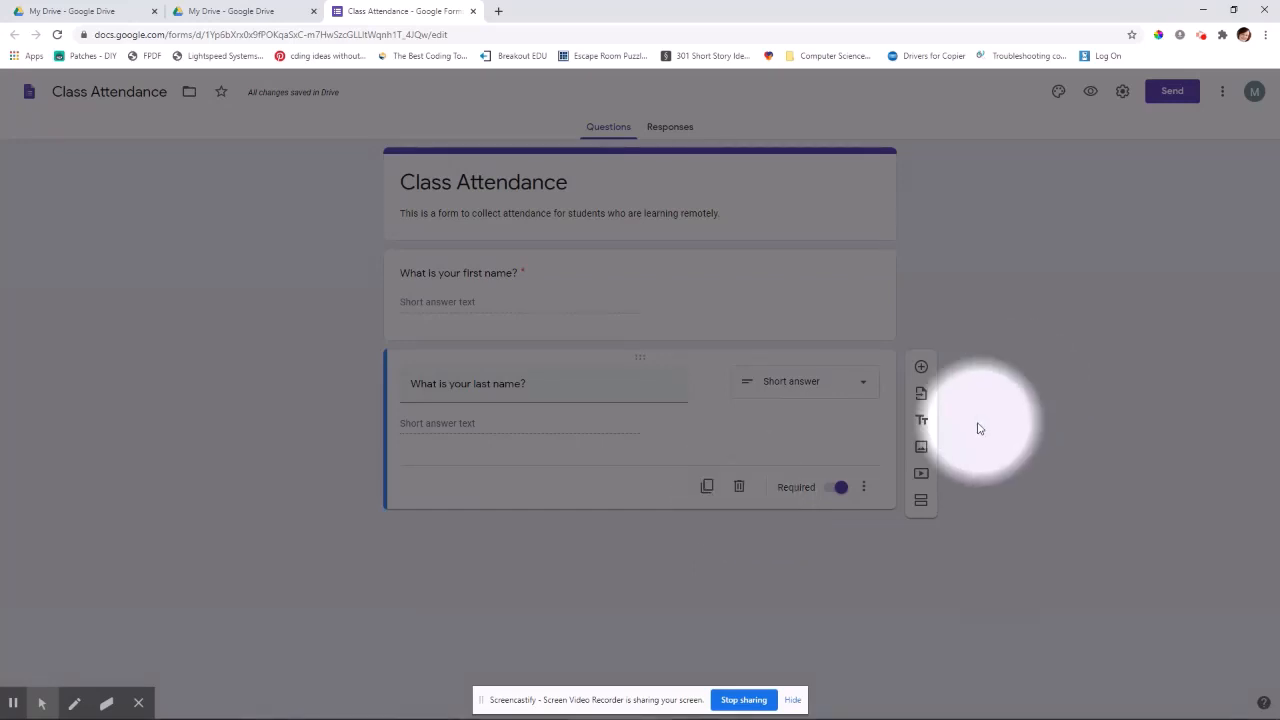
click(741, 494)
mouse_move(41, 700)
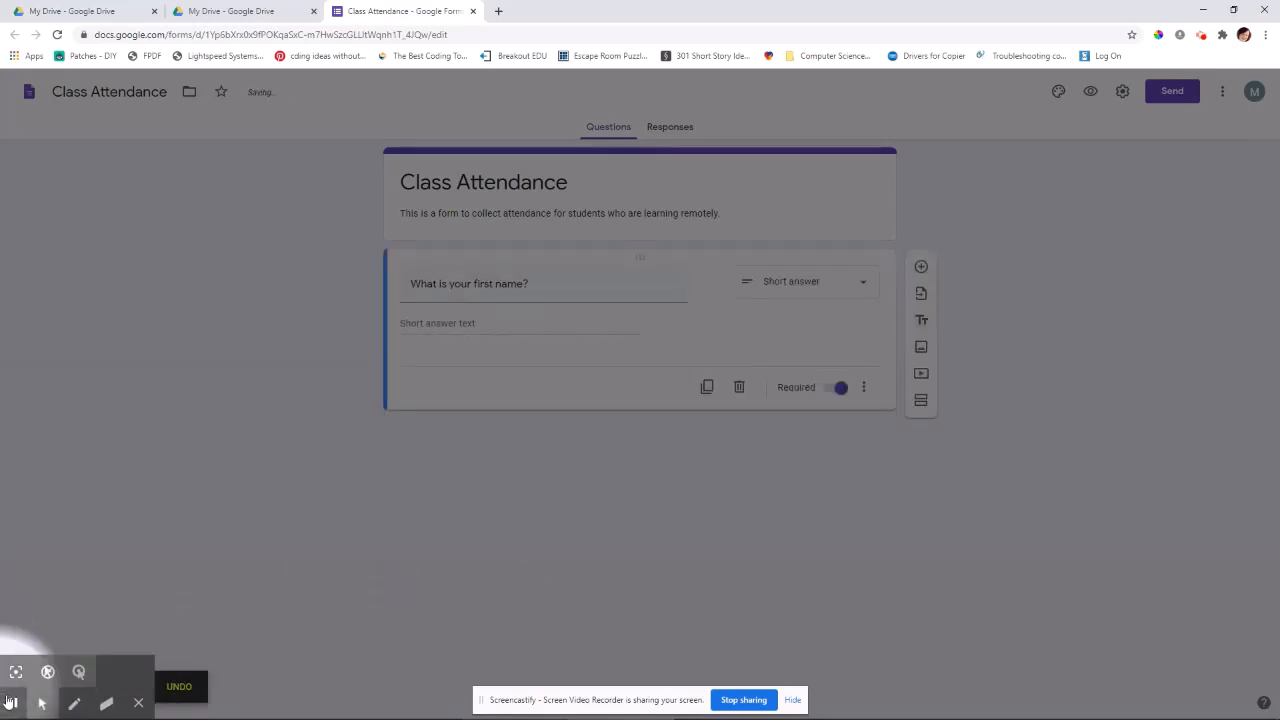
click(16, 672)
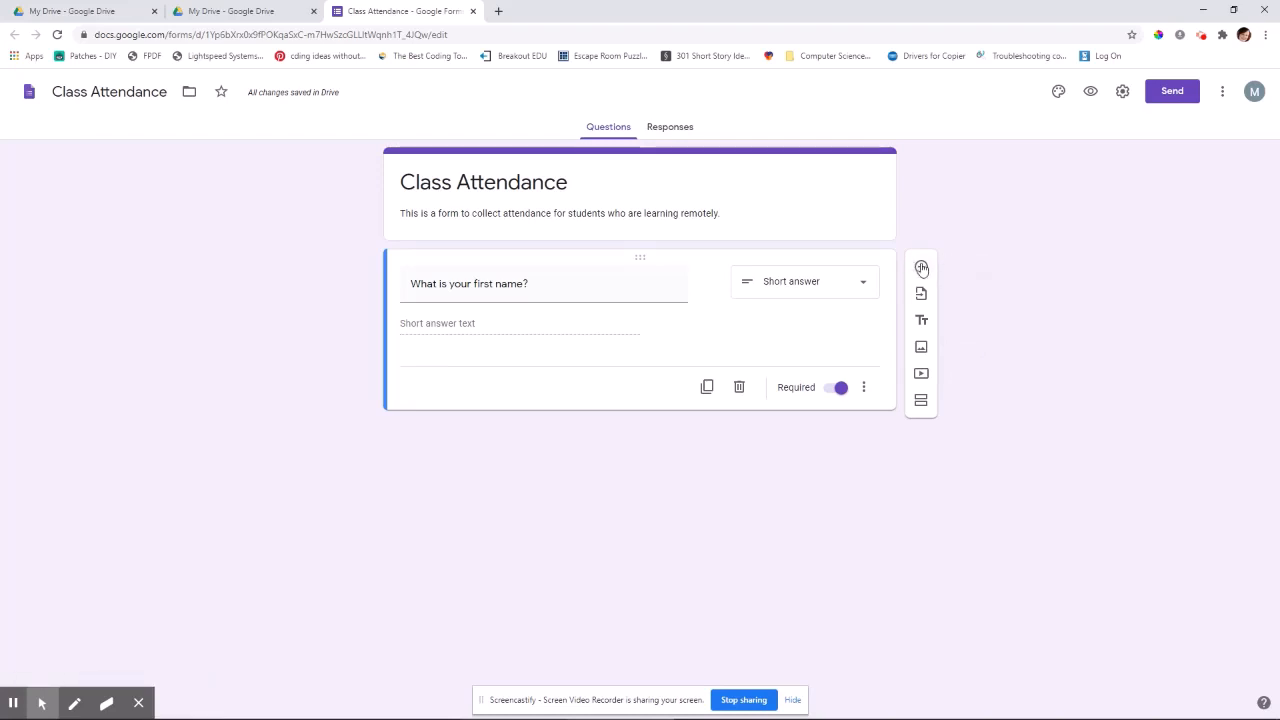
Add a new required short-answer question with the text "What is your last name?".
click(921, 270)
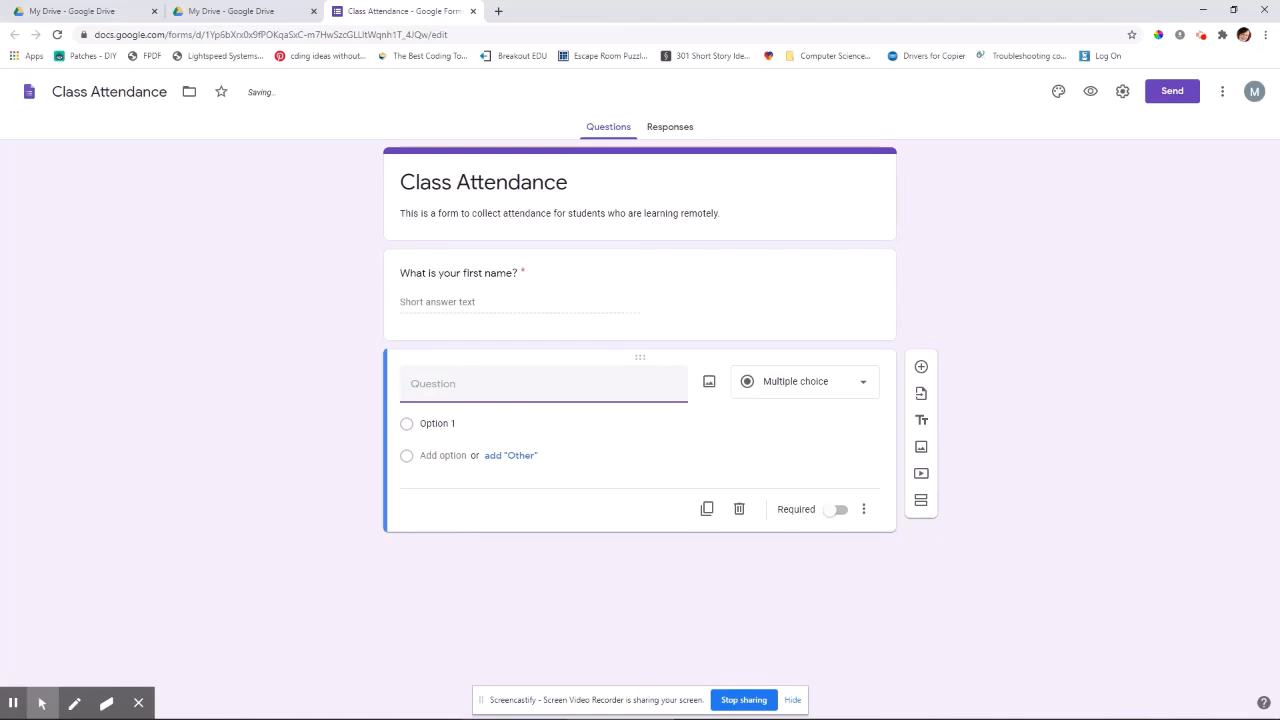
text(What is your last )
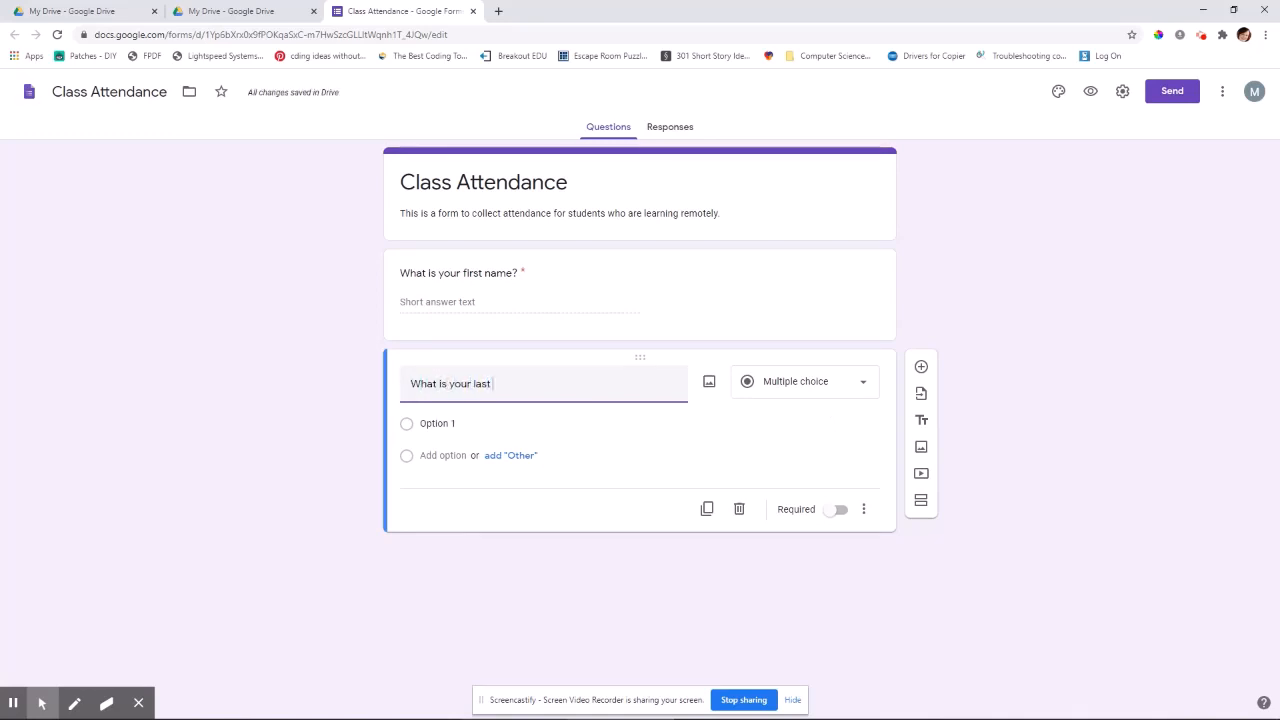
text(name?)
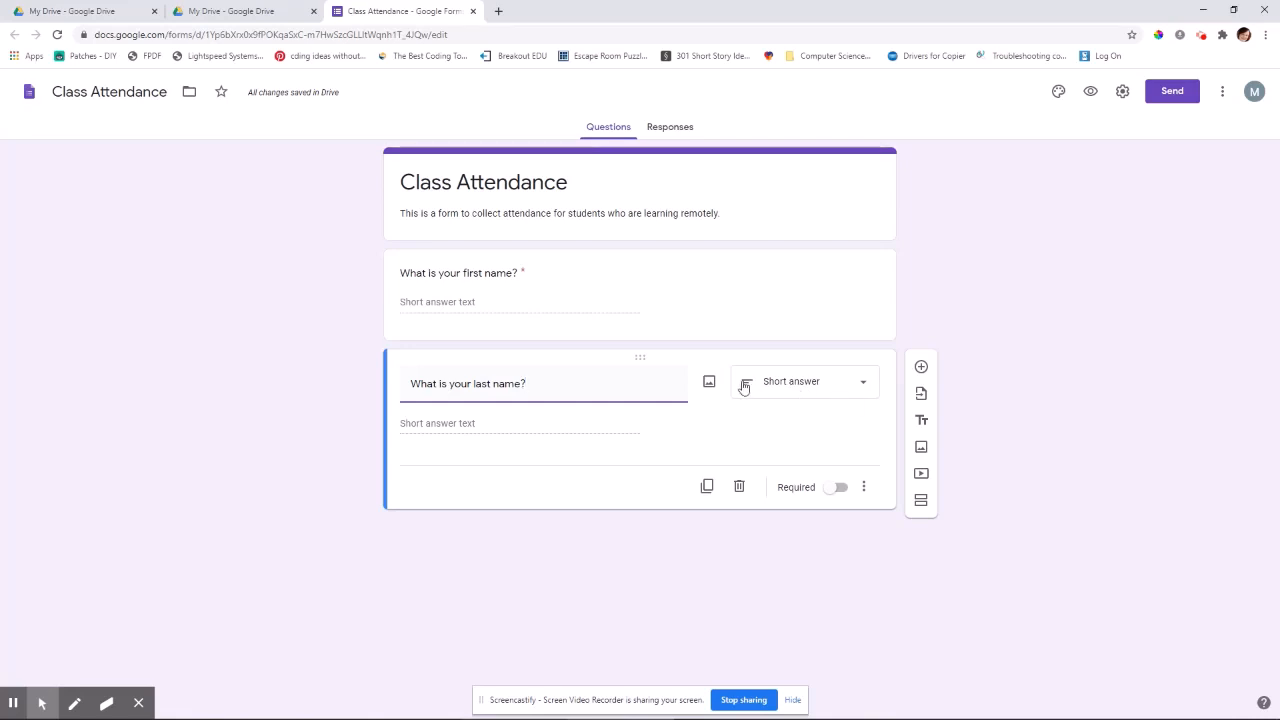
click(843, 490)
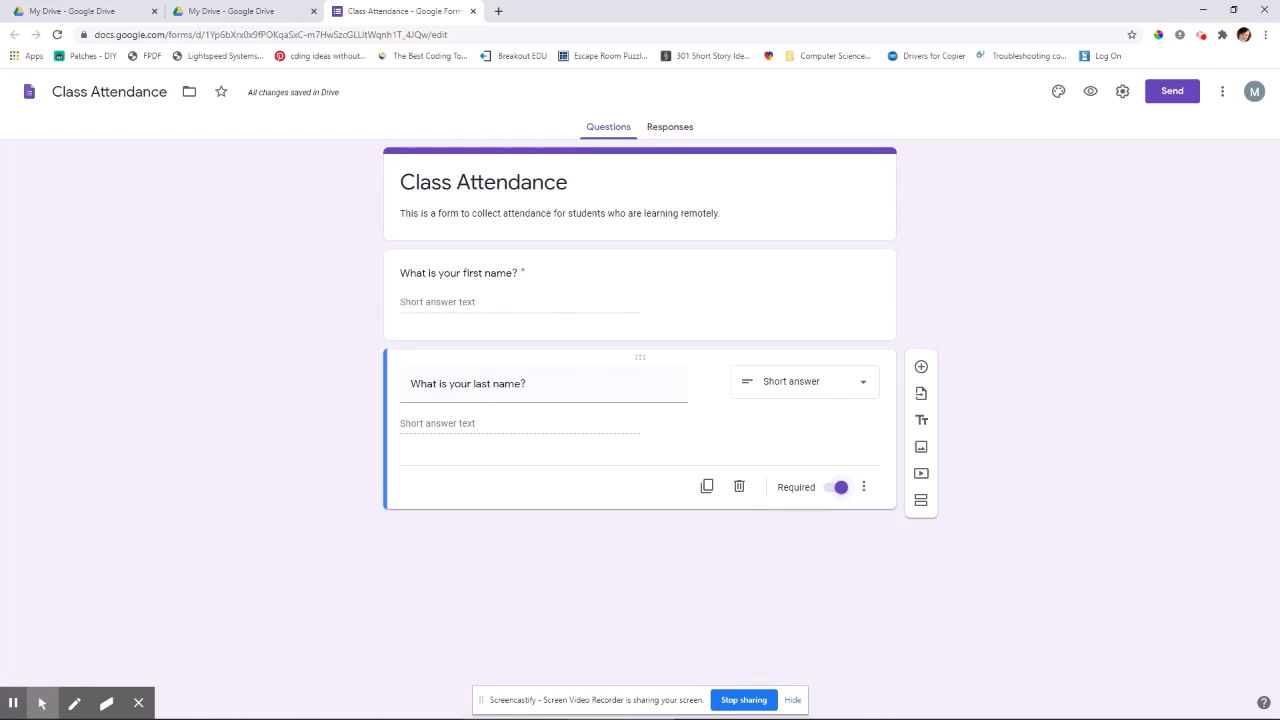
Add a paragraph question with the text "Comments or Questions?" below the last-name question.
click(921, 366)
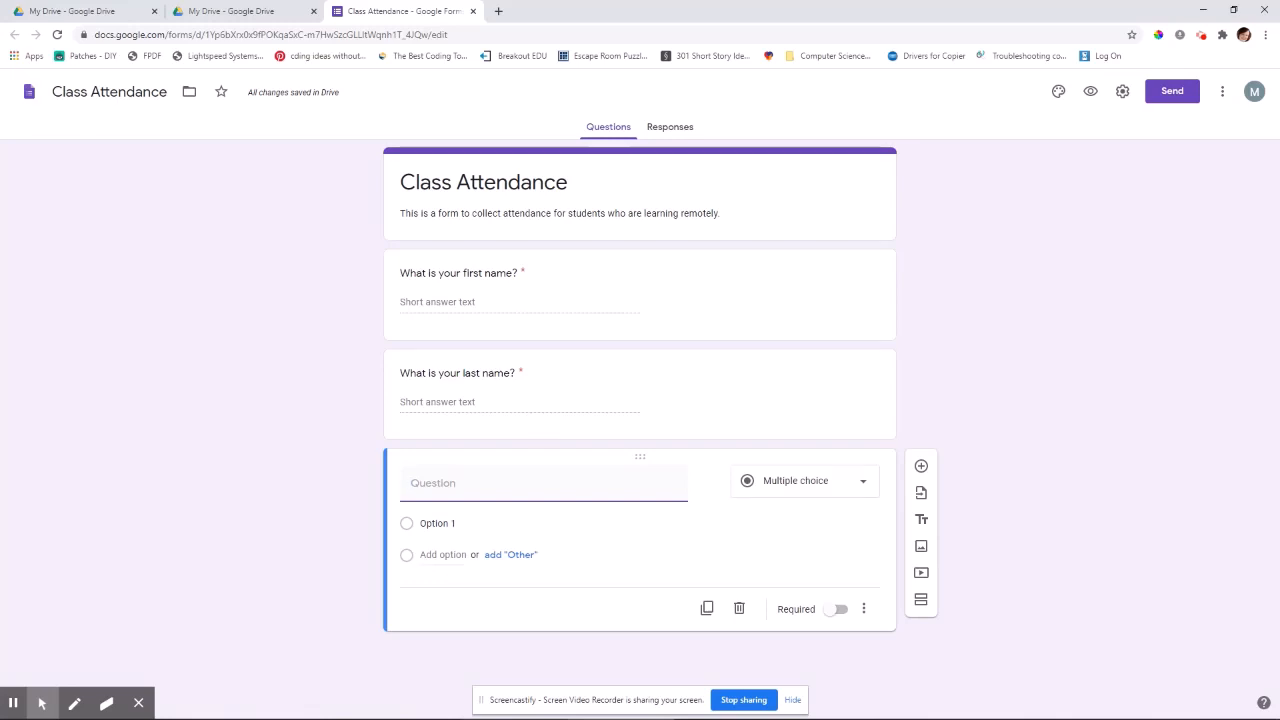
text(Comments)
text( and)
key(BackSpace)
key(BackSpace)
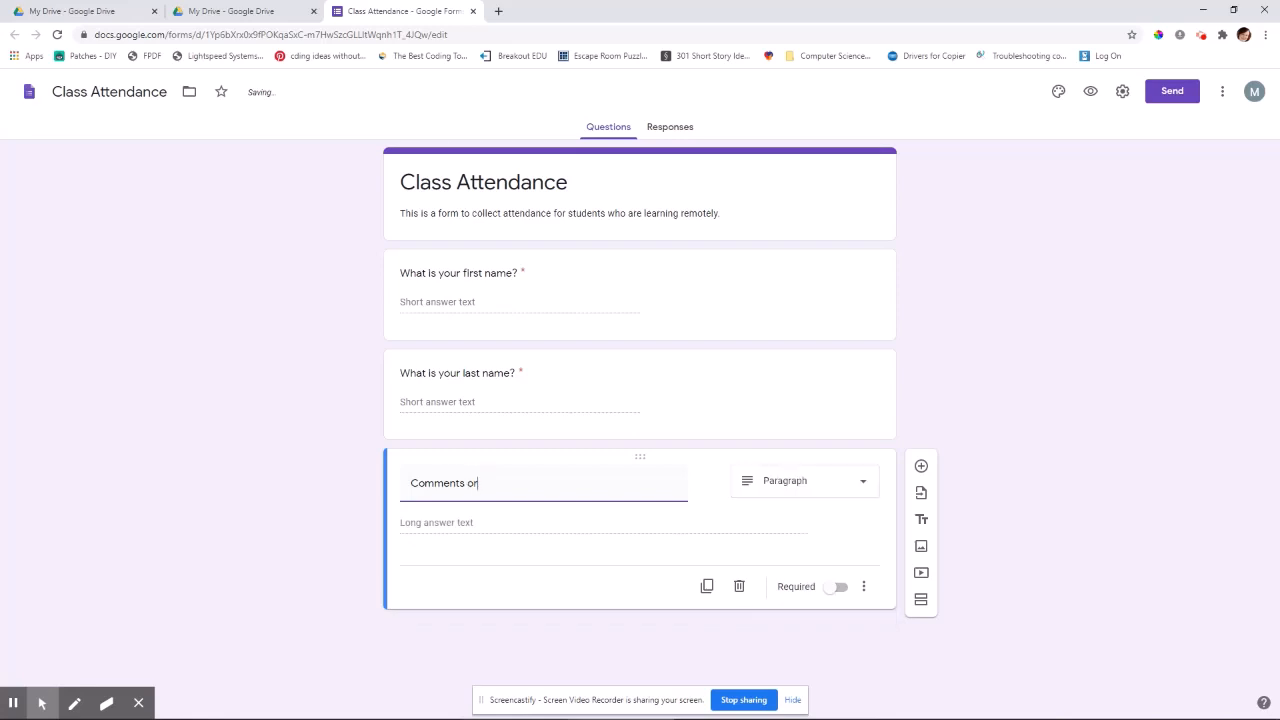
text(or Questions?)
click(1045, 467)
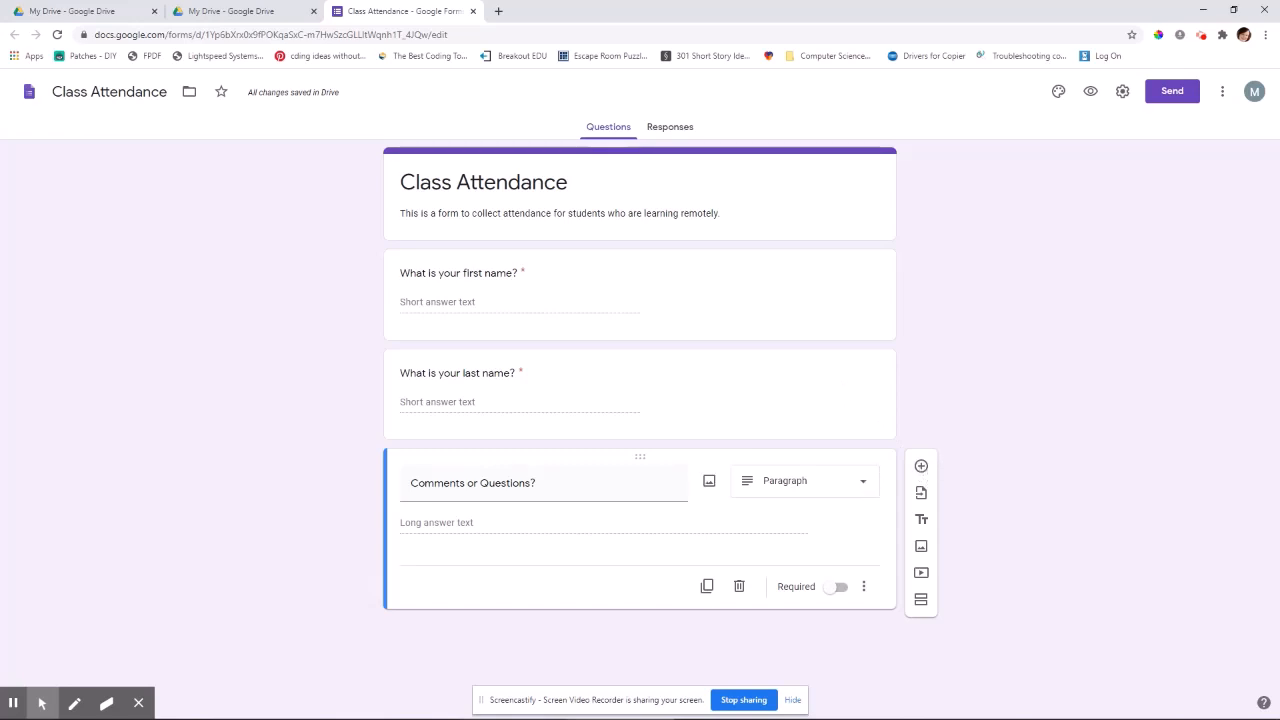
click(863, 487)
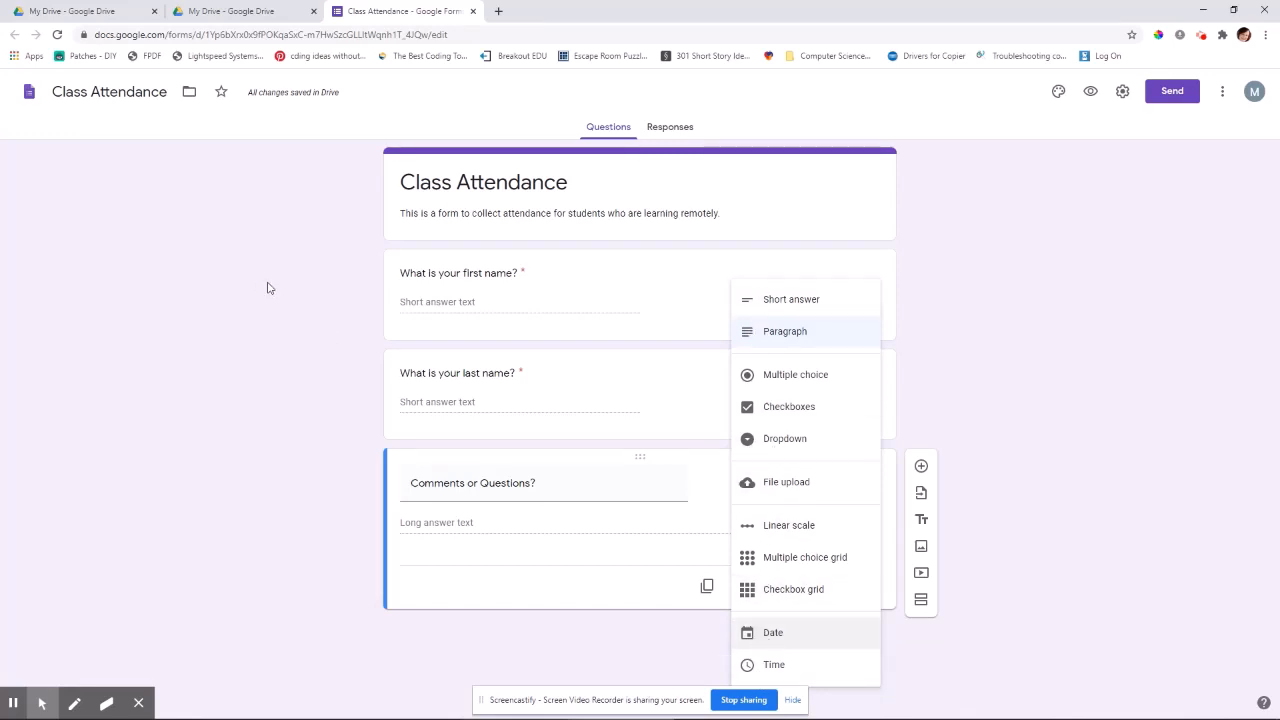
click(297, 294)
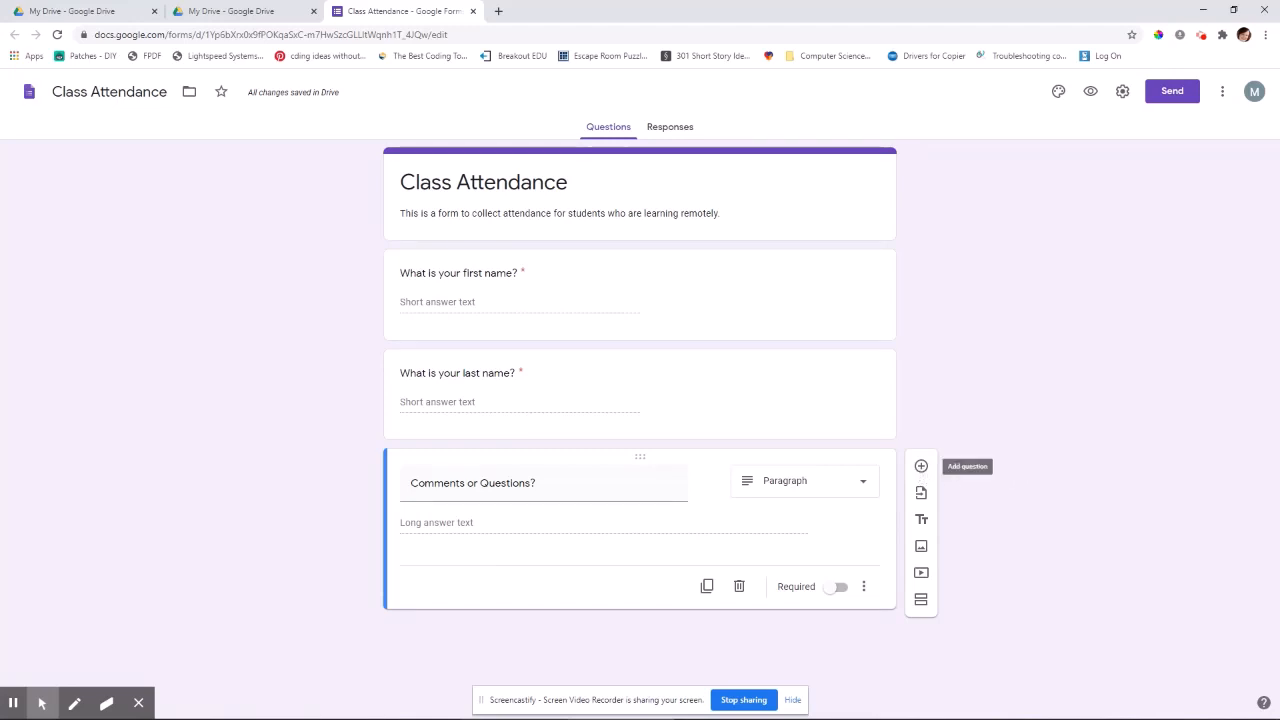
Add a new multiple-choice question and move it above the "Comments or Questions?" question.
click(921, 466)
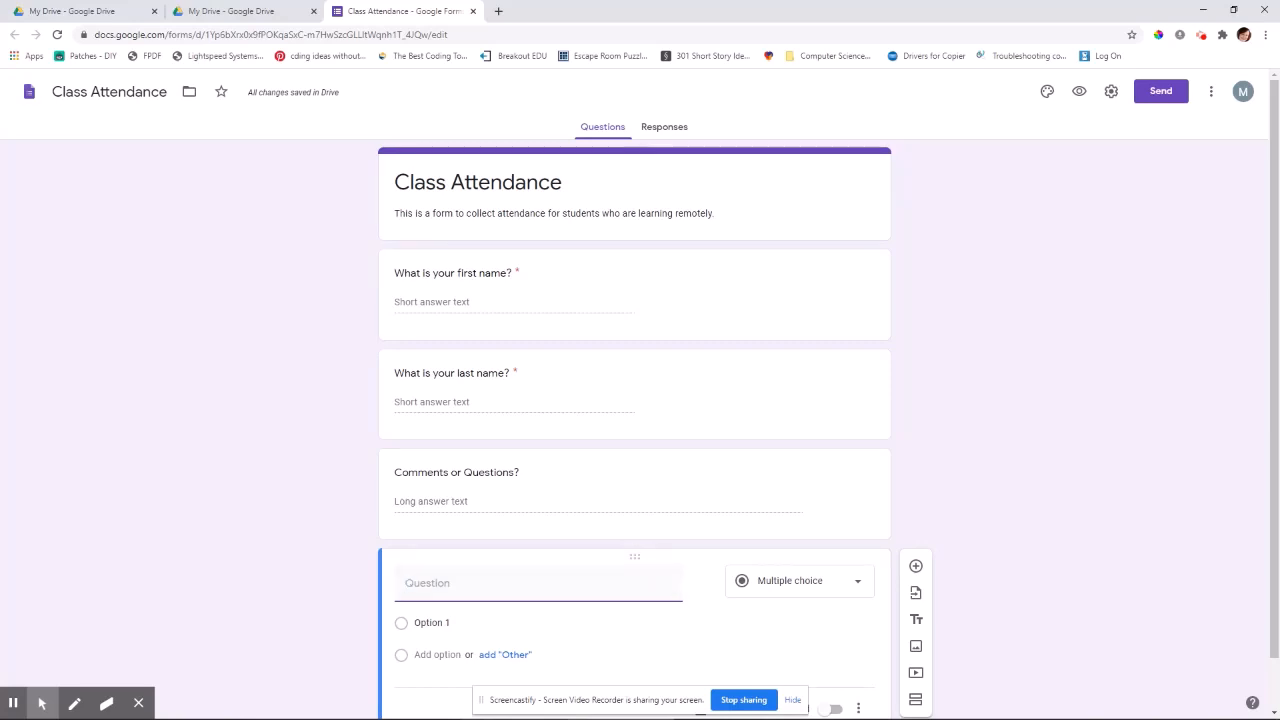
click(638, 544)
drag(639, 544, 638, 564)
mouse_move(42, 702)
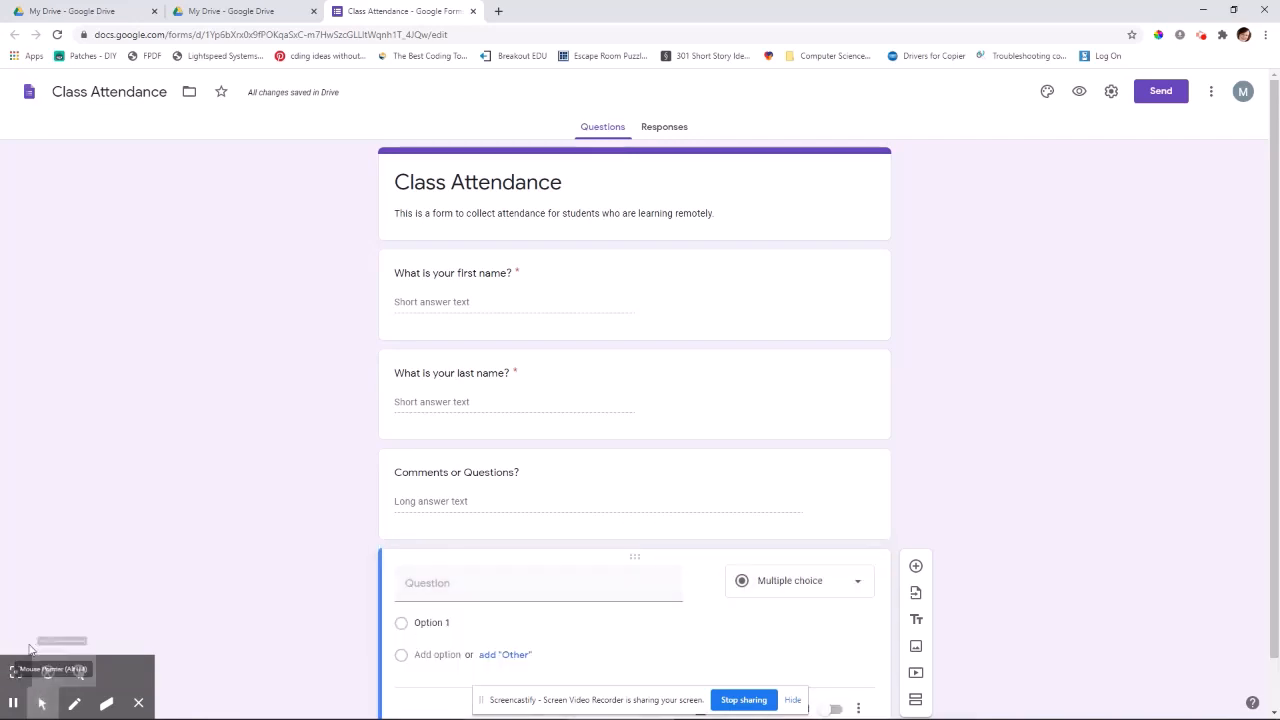
click(16, 671)
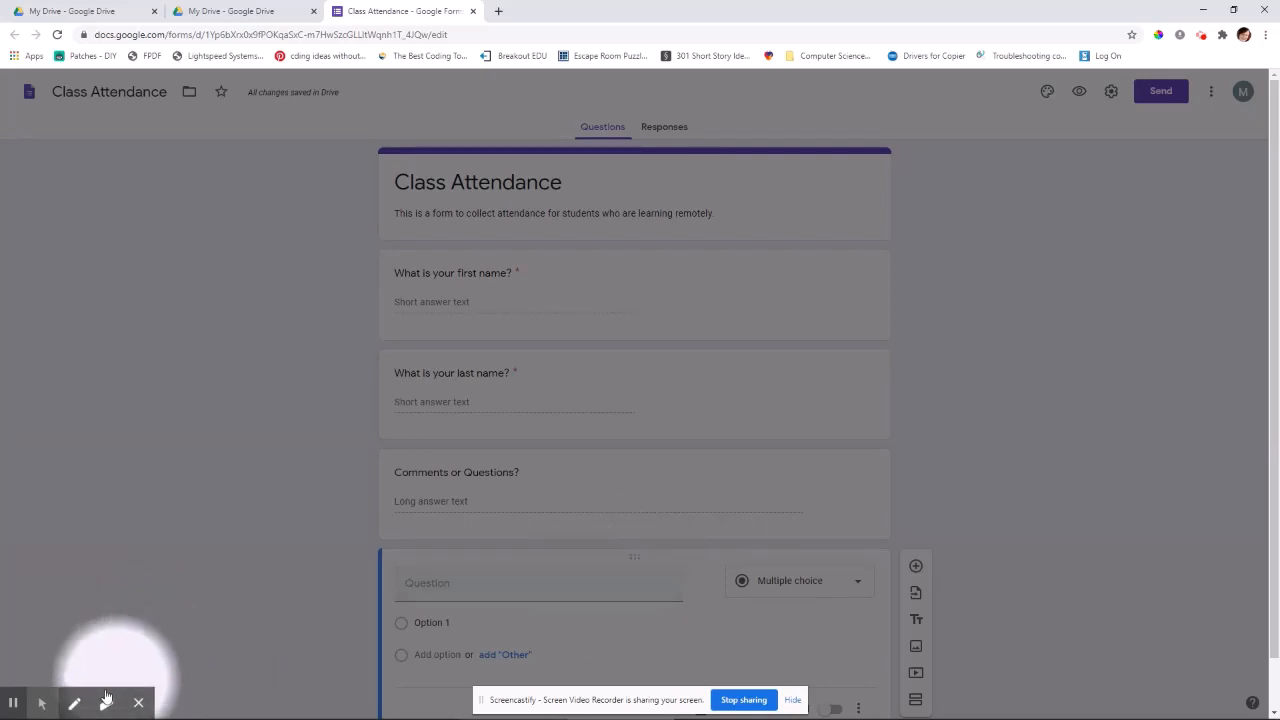
click(16, 671)
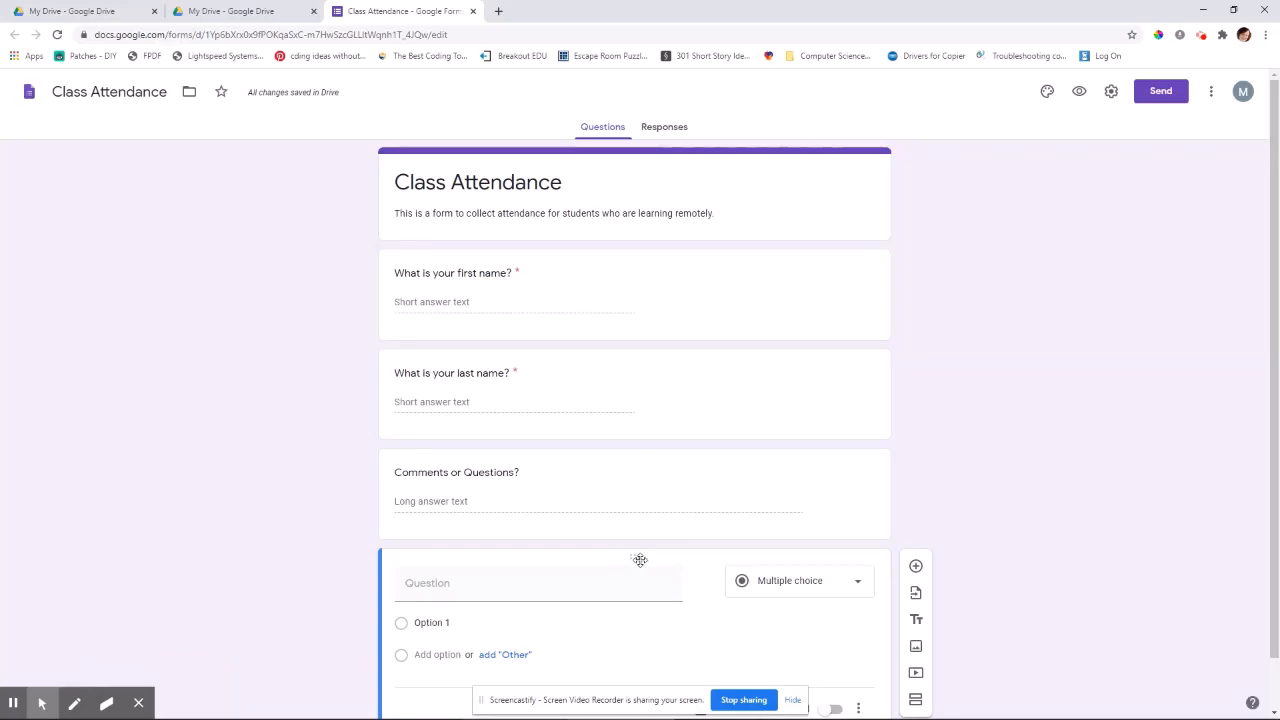
click(640, 558)
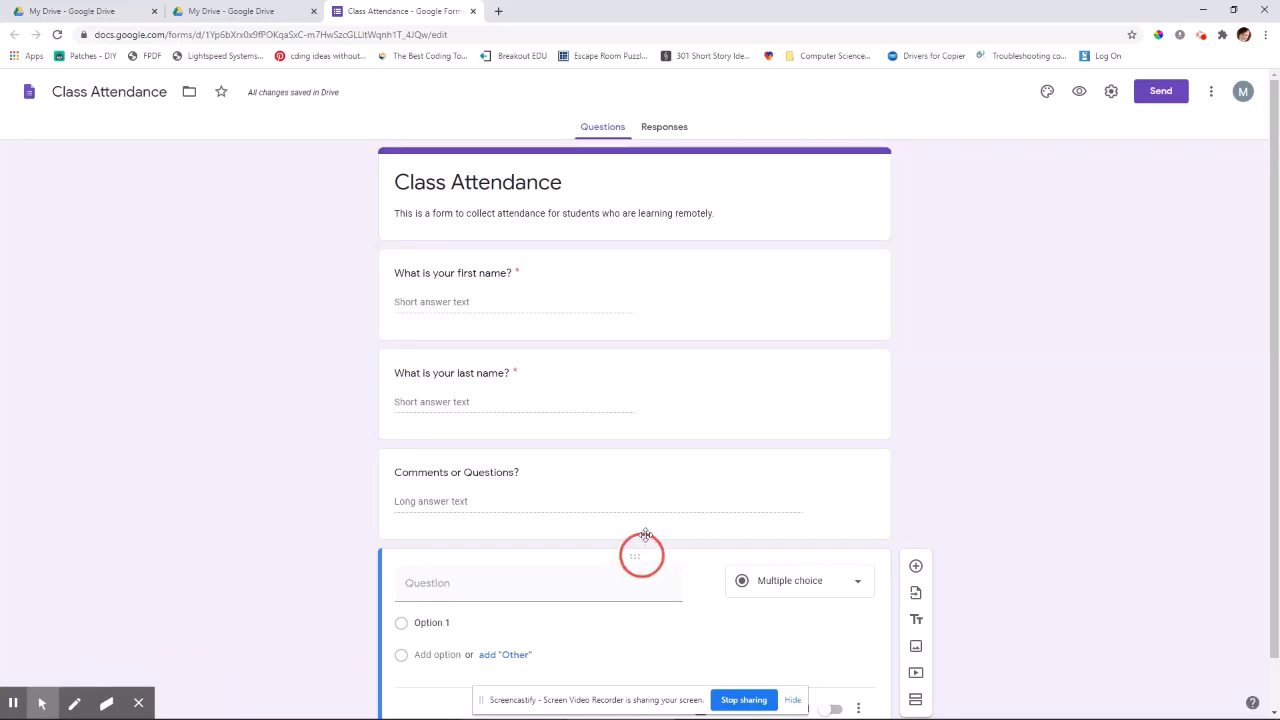
drag(645, 535, 651, 458)
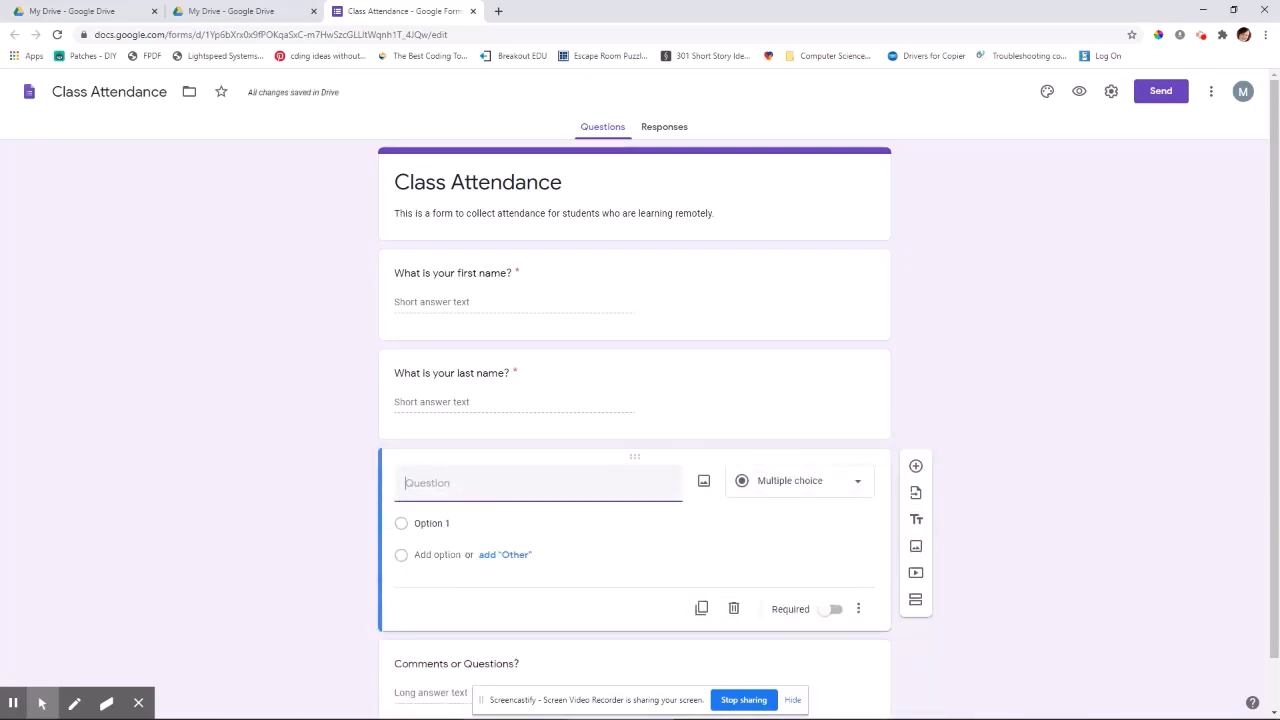
Set the new multiple-choice question's text to "What grade are you in?".
text(What grade are you n)
key(BackSpace)
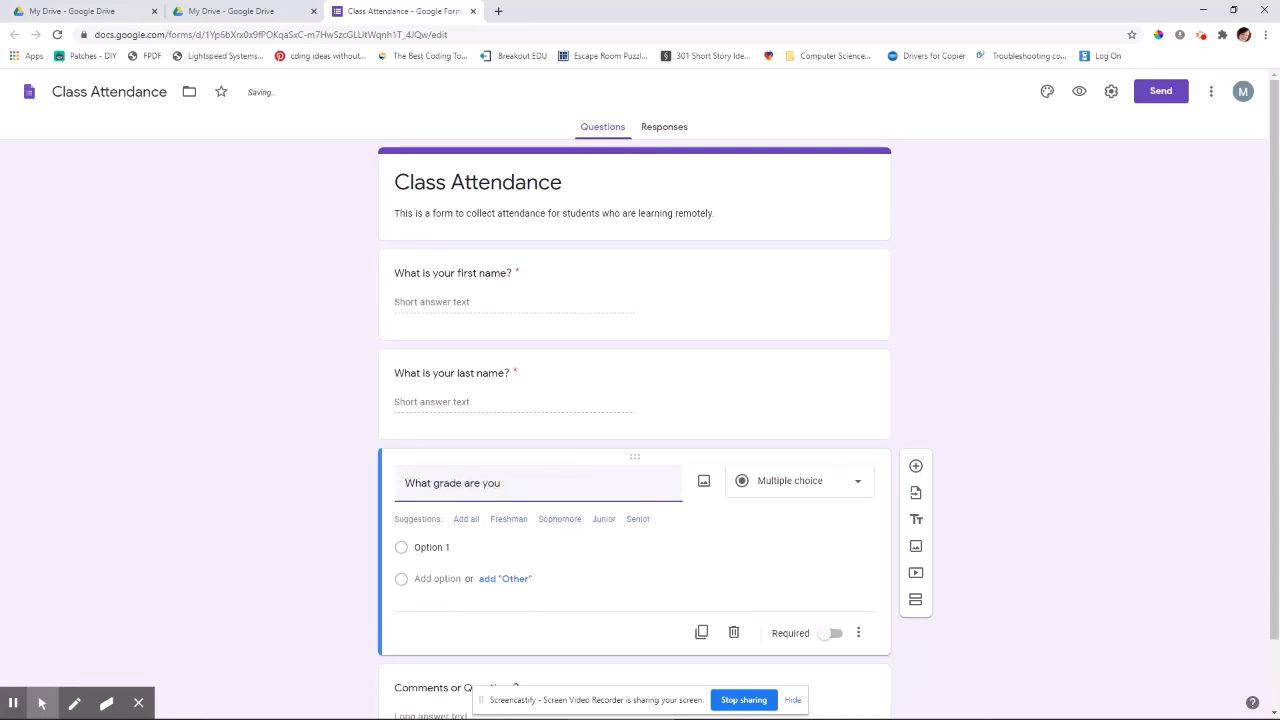
text(in?)
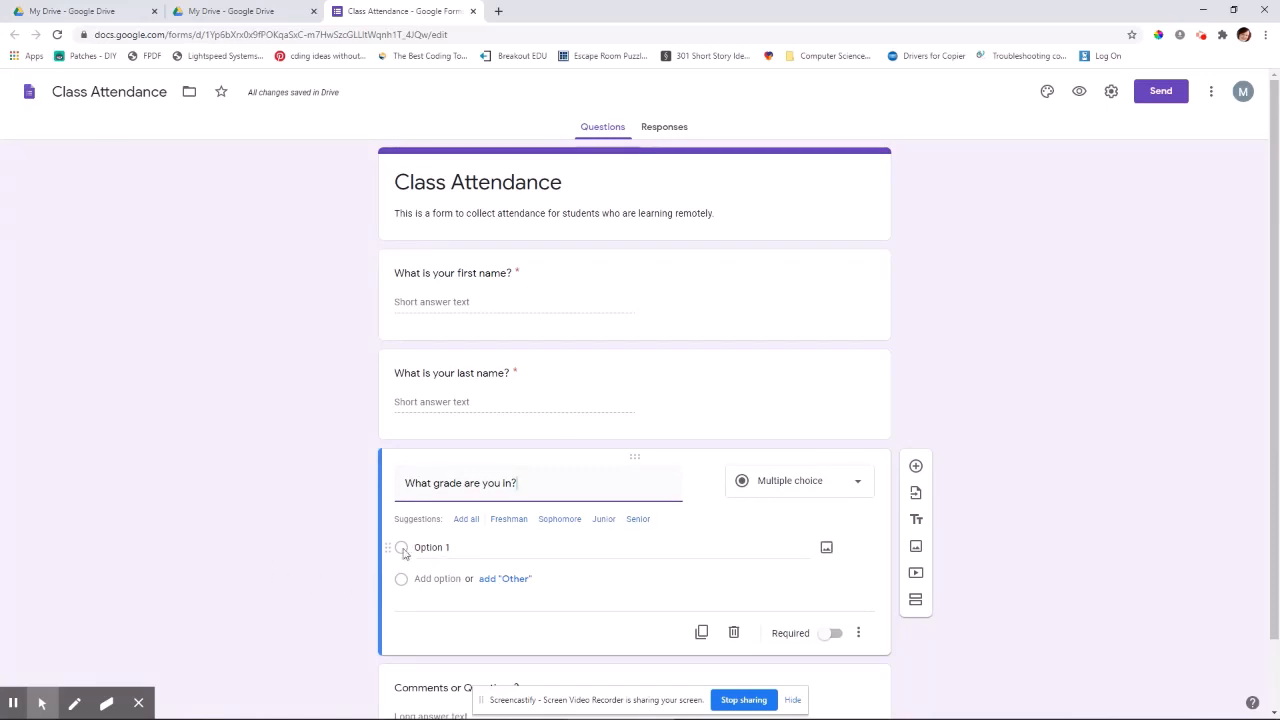
Enter "7th Grade" and "8th Grade" as the grade question's options and make the question required.
click(600, 547)
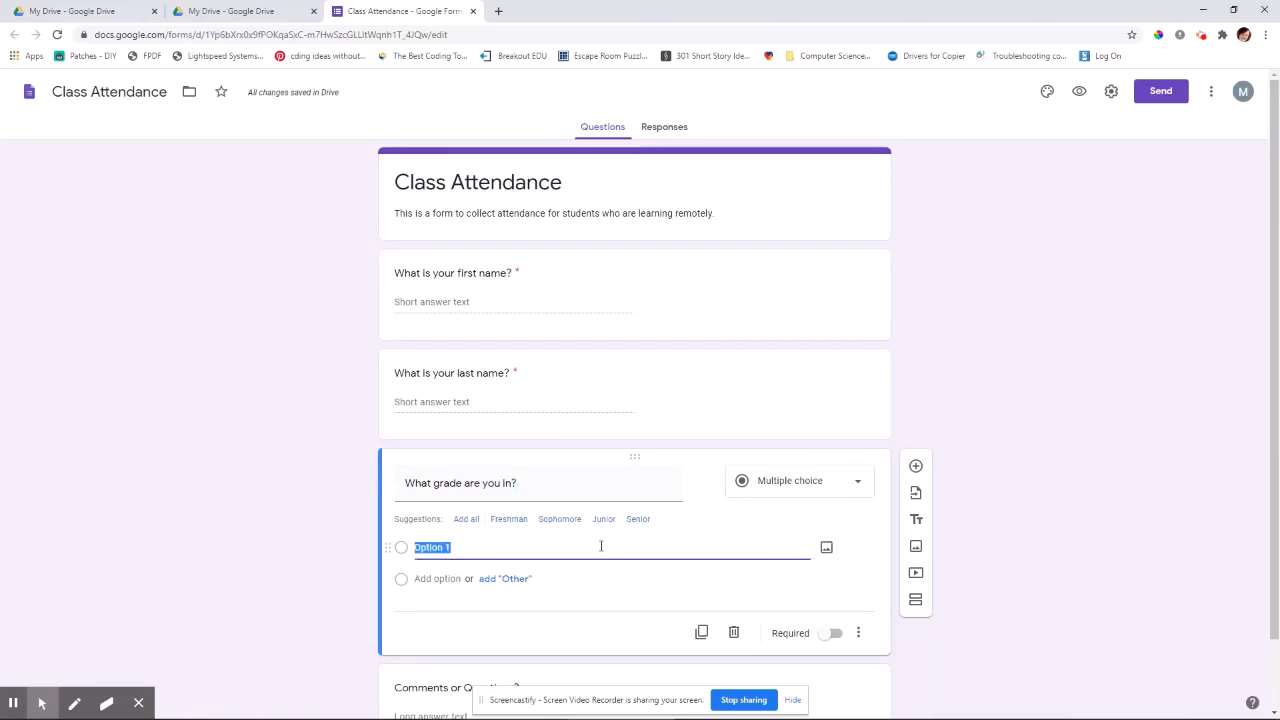
text(7th Grade)
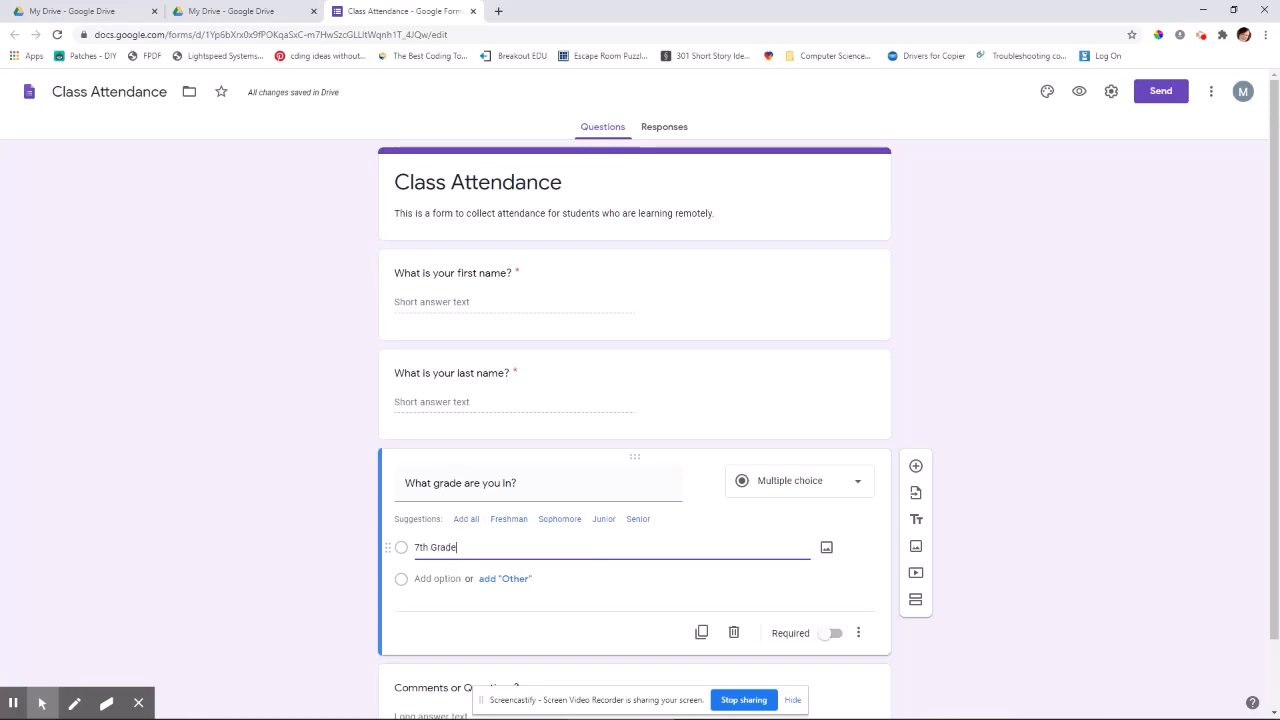
key(Tab)
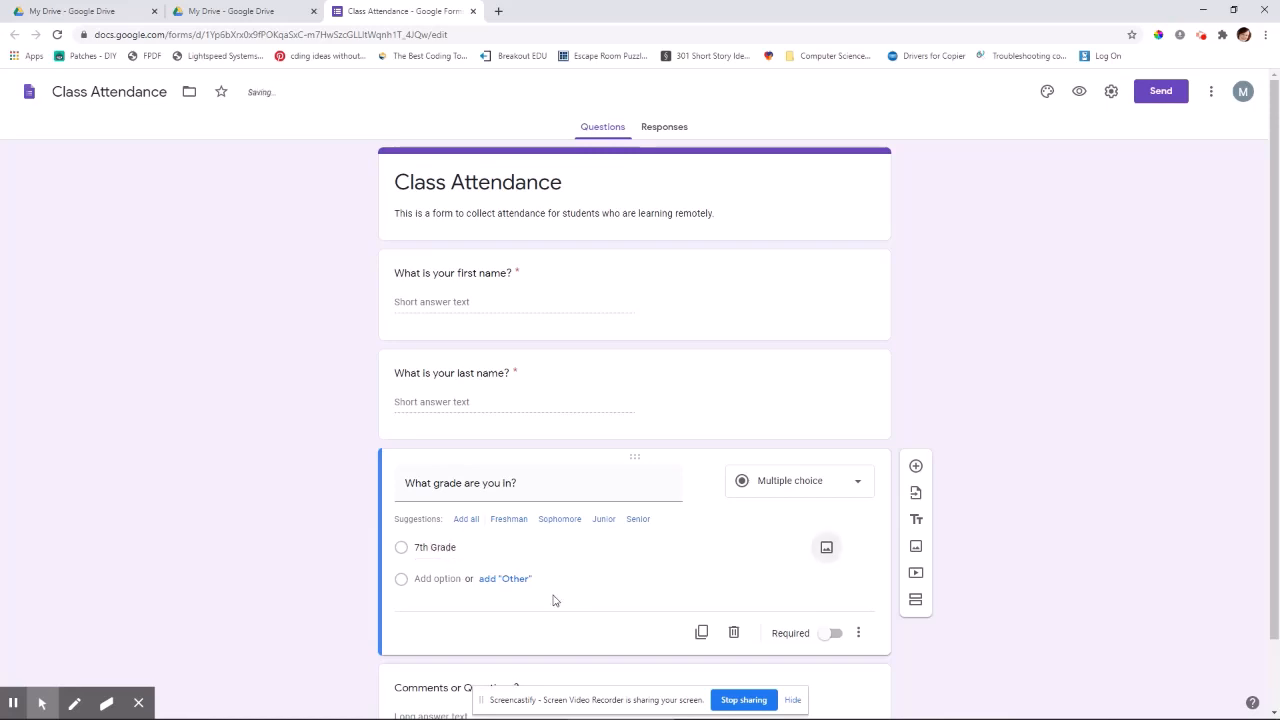
click(439, 579)
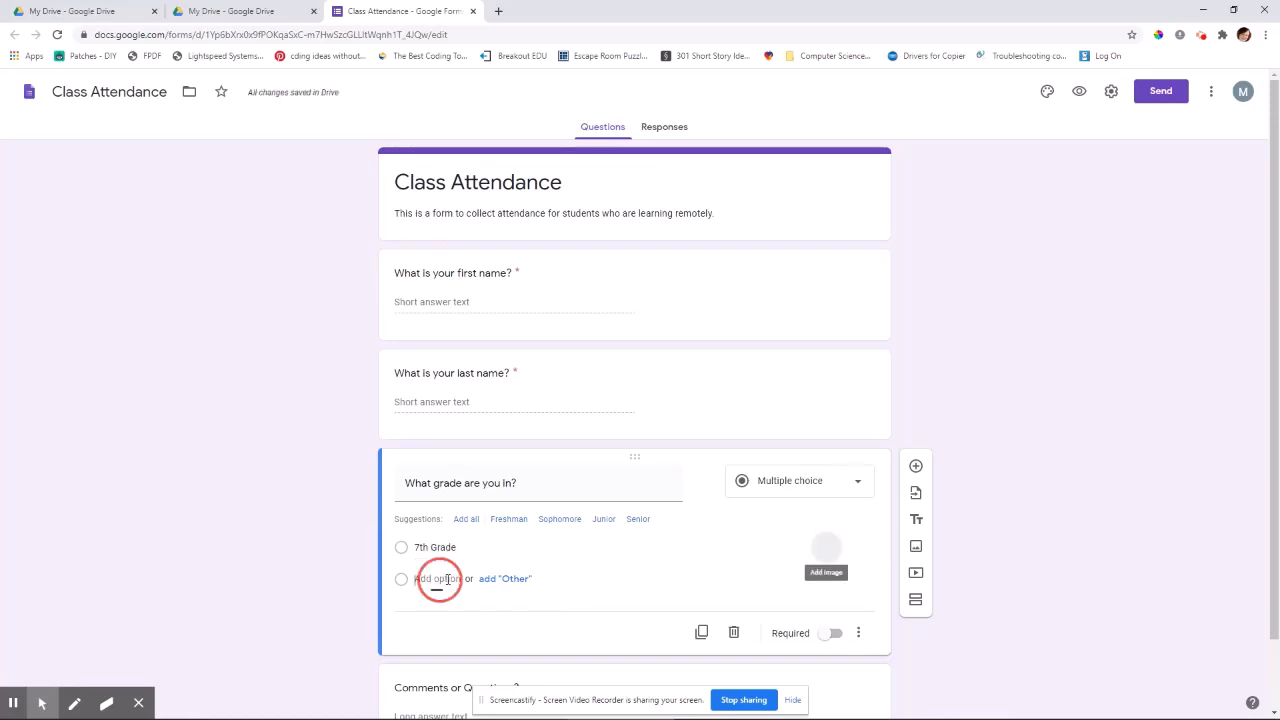
text(8th )
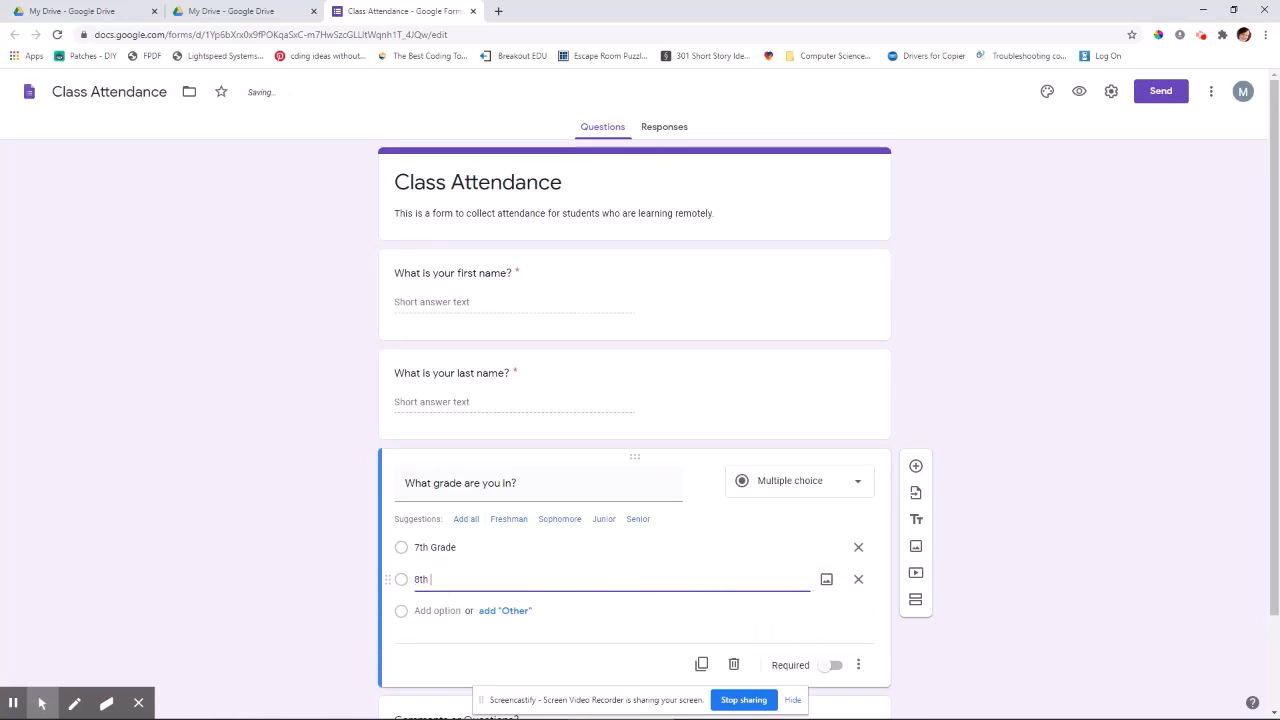
text(Grade)
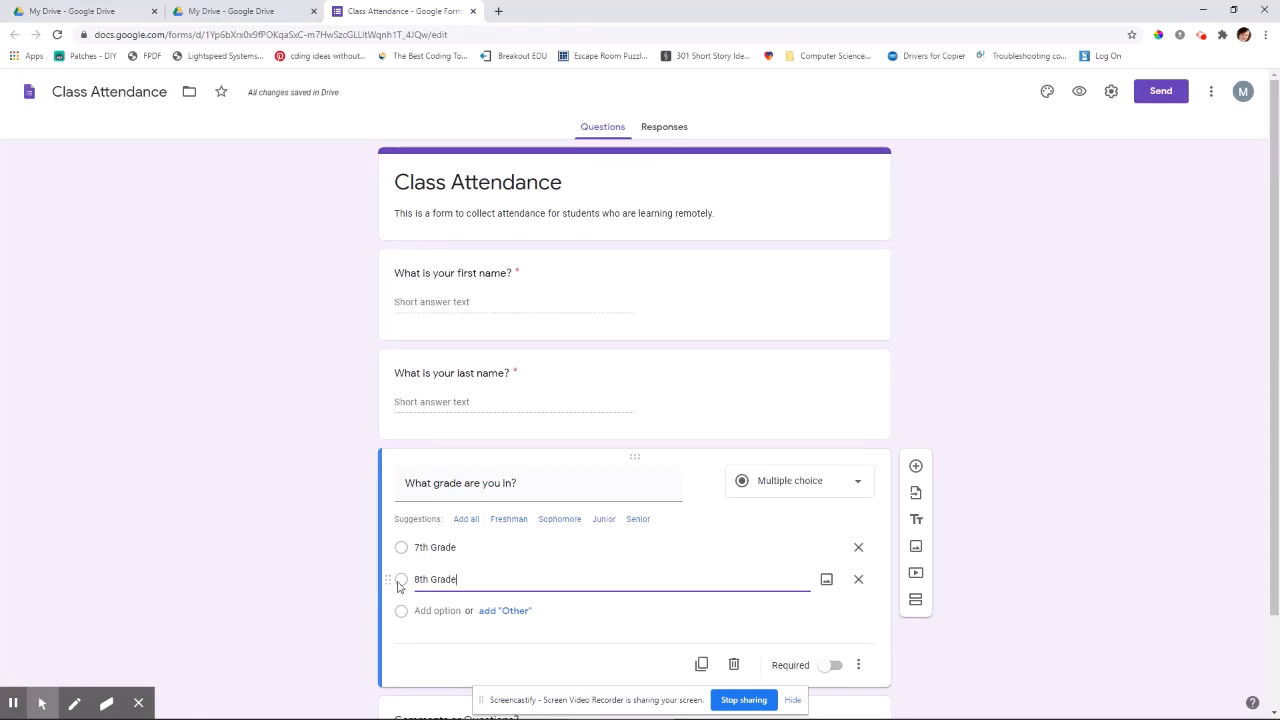
mouse_move(392, 582)
mouse_down()
mouse_move(395, 541)
mouse_move(392, 595)
mouse_up()
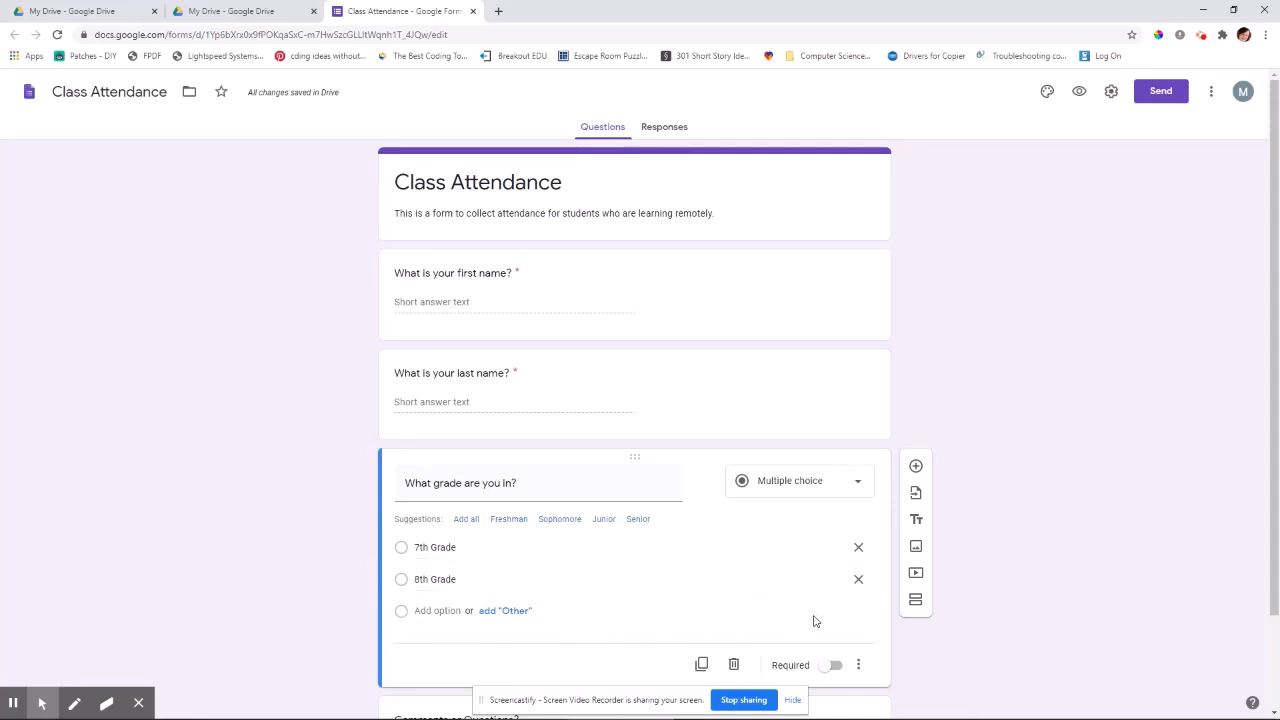
scroll(815, 621, down, 1)
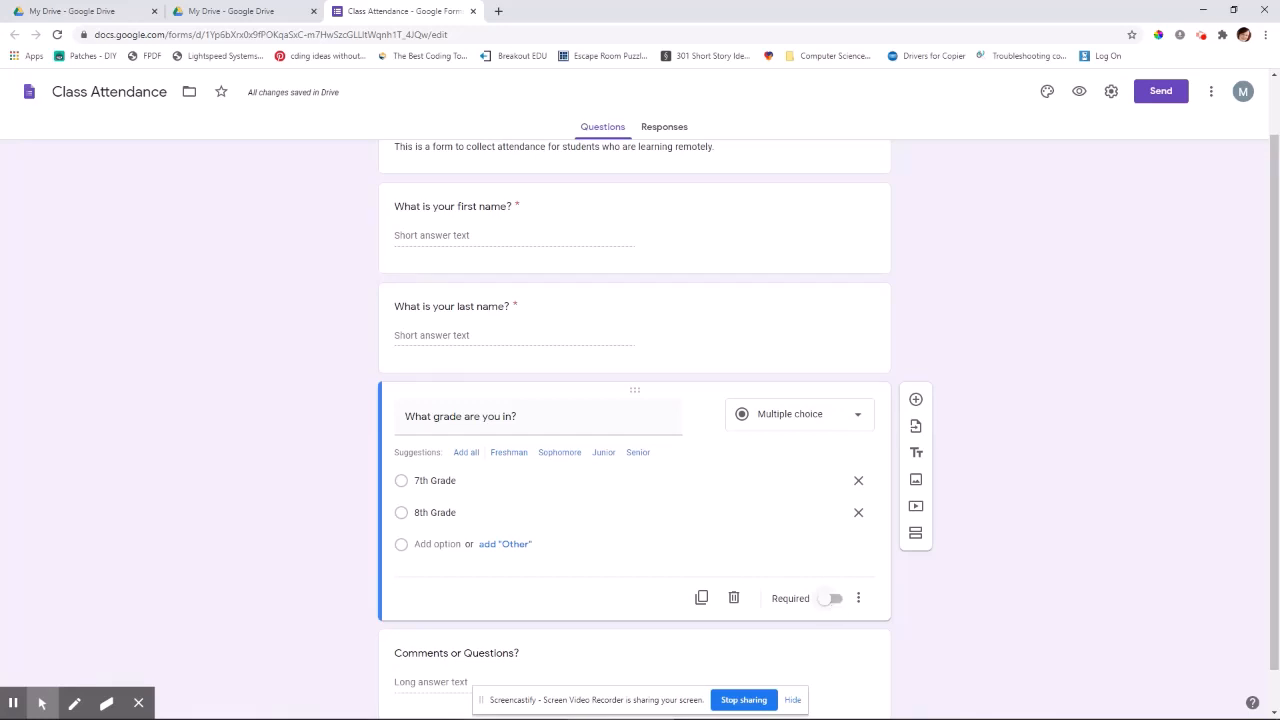
click(838, 600)
Add a multiple-choice question with the text "Which class are you in?" after the grade question.
click(916, 401)
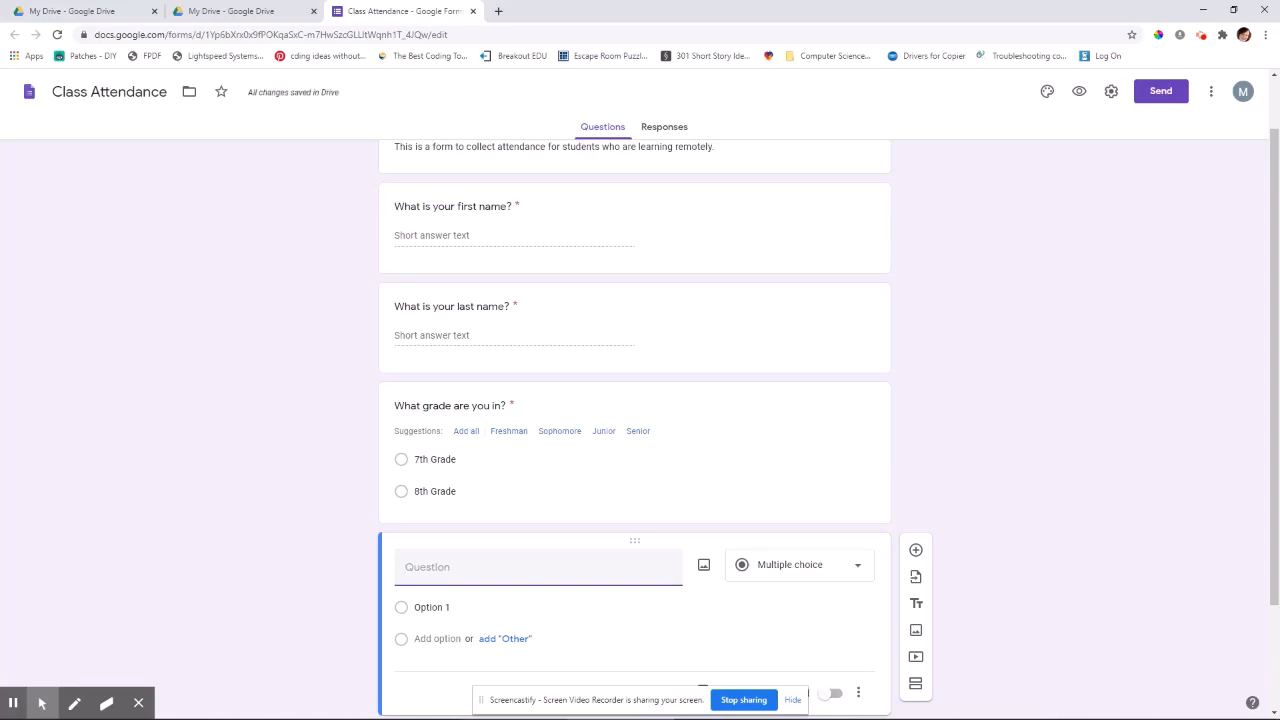
text(Whic)
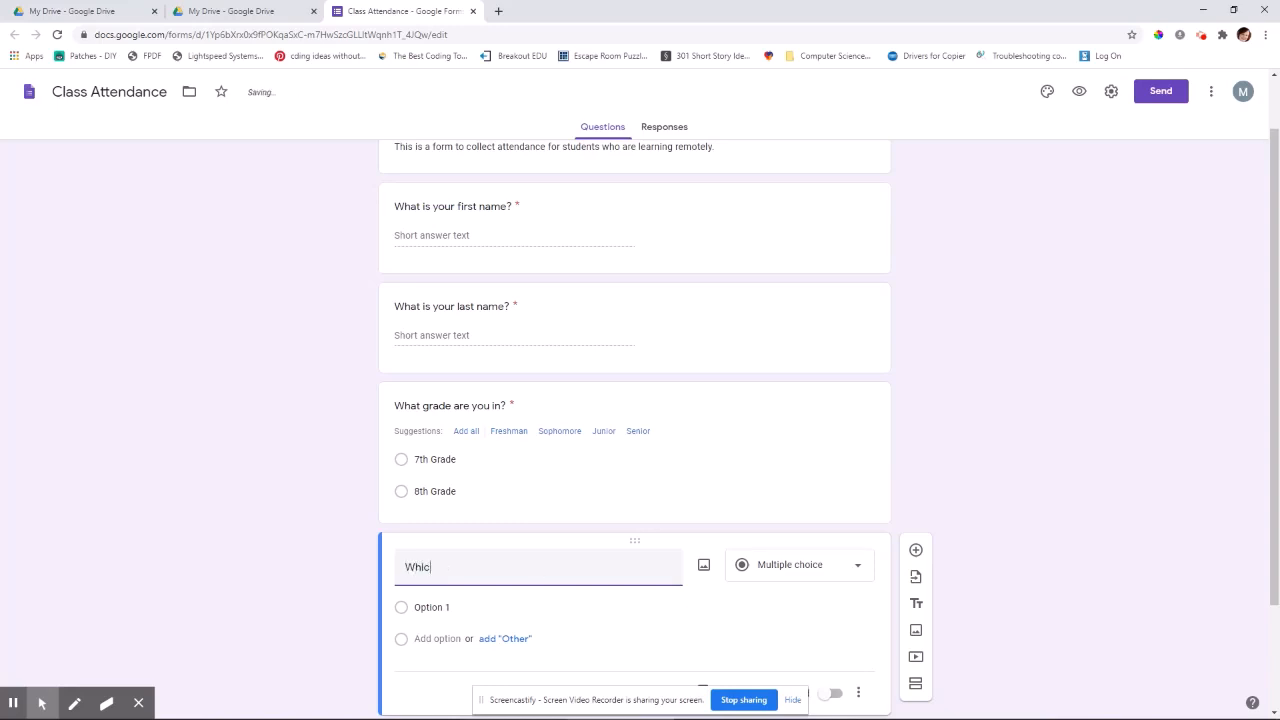
text(h class are you in?)
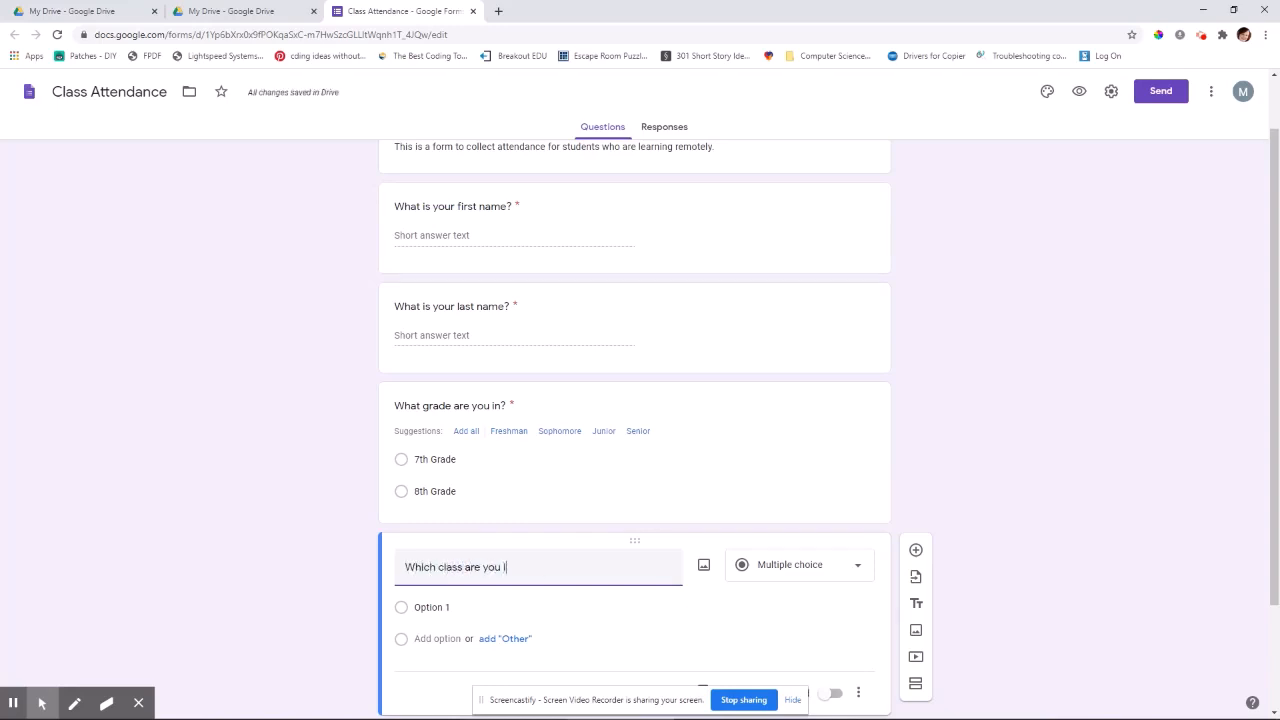
Enter "Hour 1", "Hour 2", "Hour 3" and "Hour 4" as the class question's options and make the question required.
click(445, 607)
text(Hour 1)
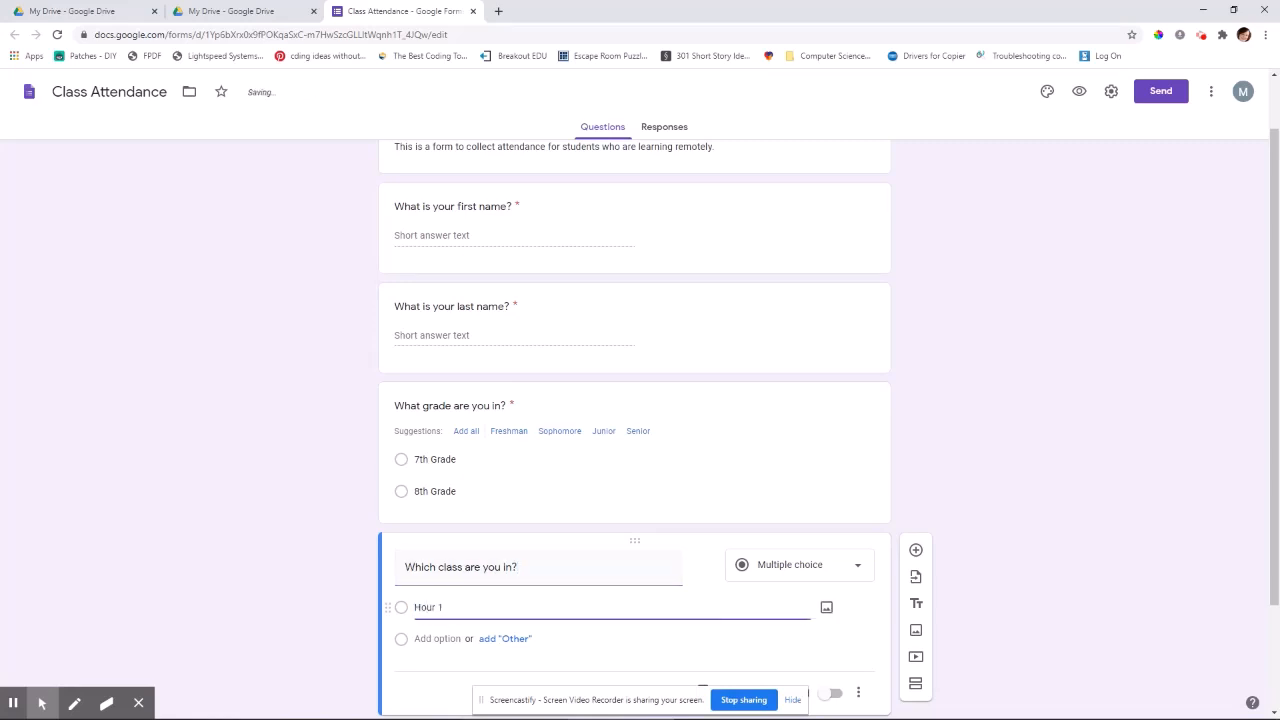
key(Tab)
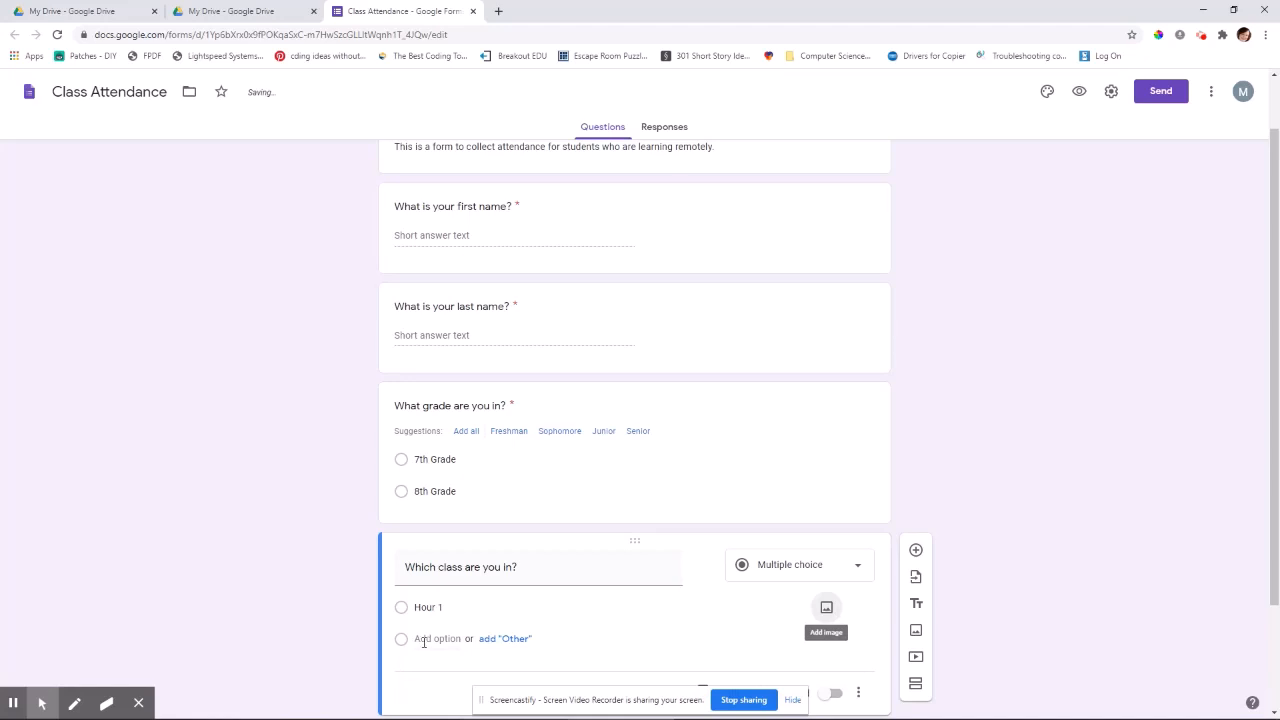
click(423, 640)
text(Hour 2)
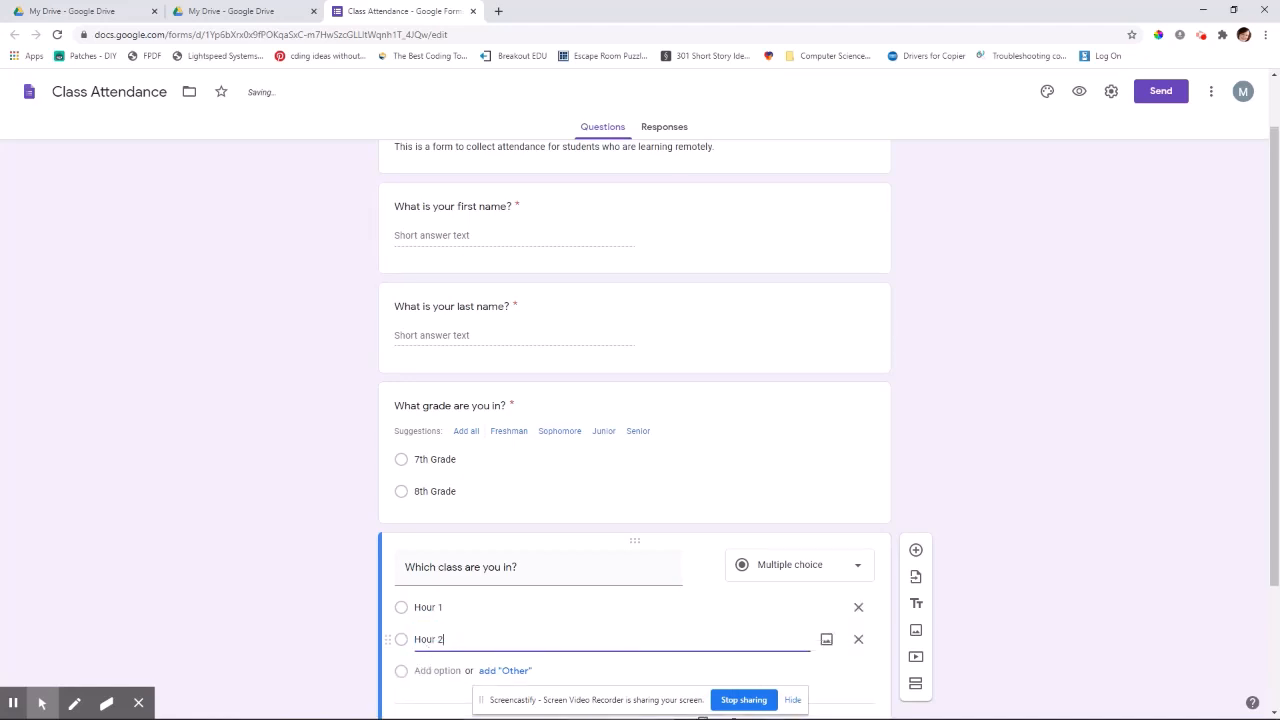
click(446, 670)
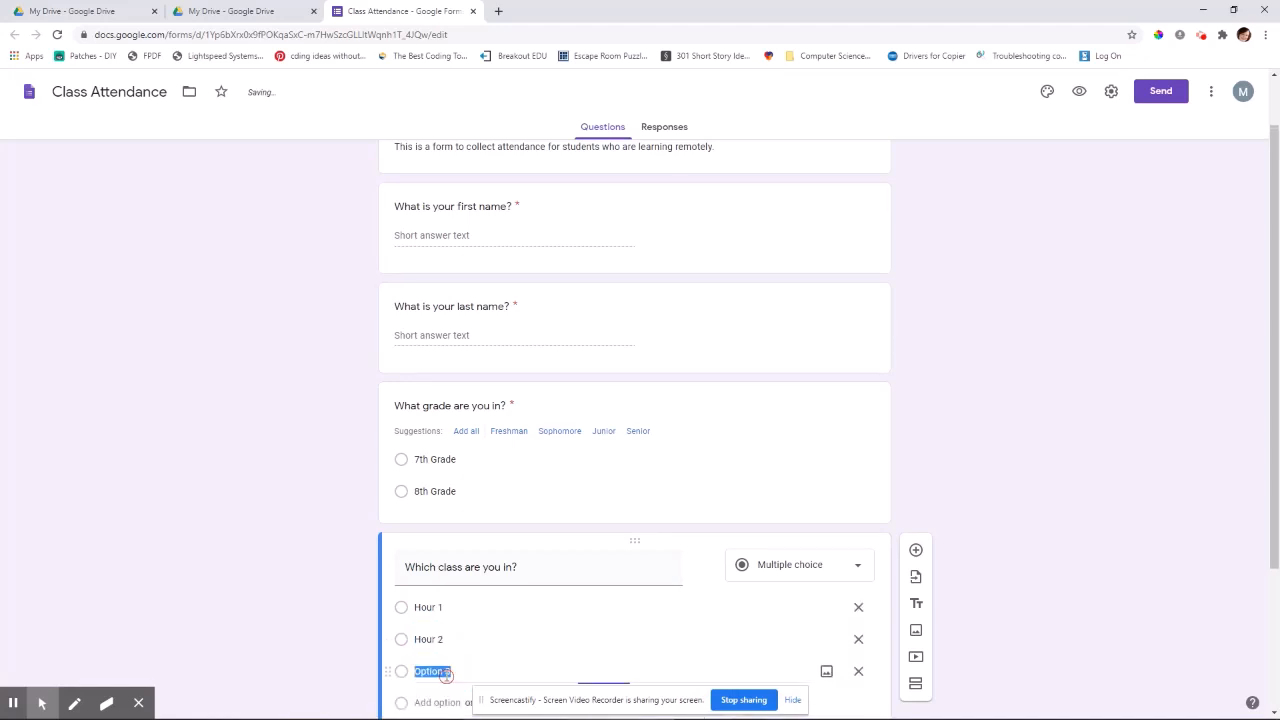
text(Hour)
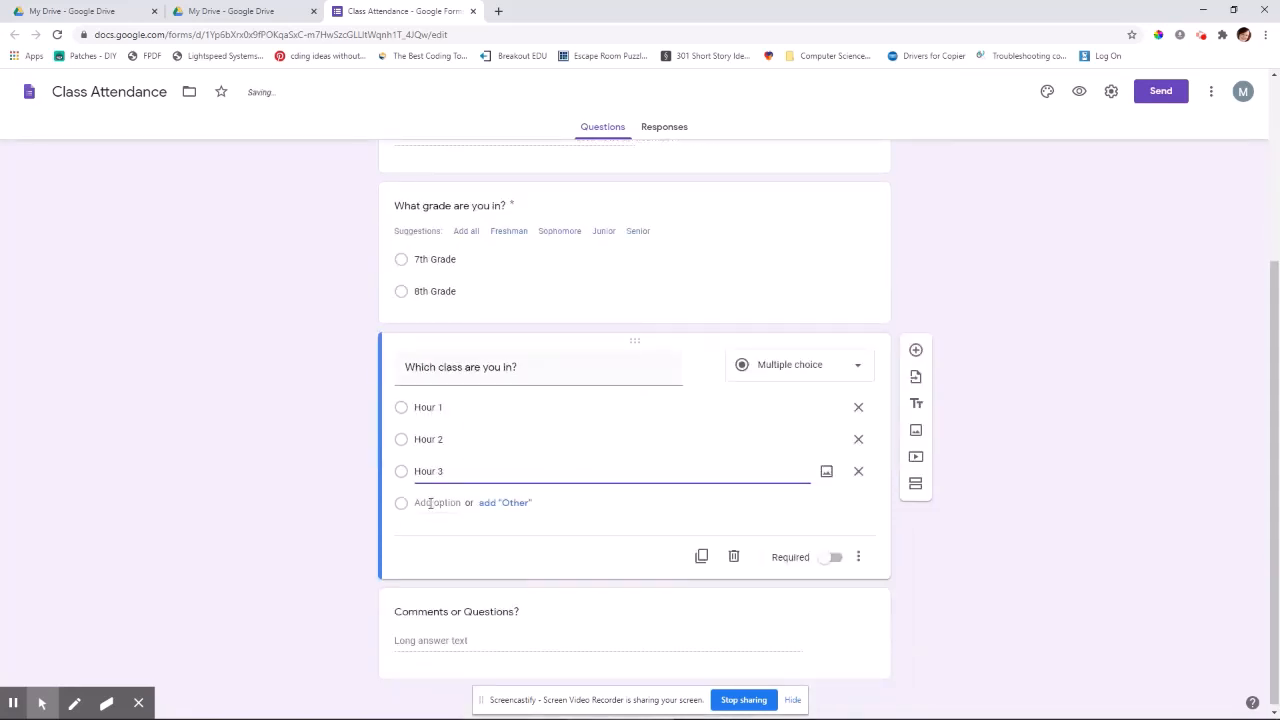
click(431, 503)
text(Hour 4)
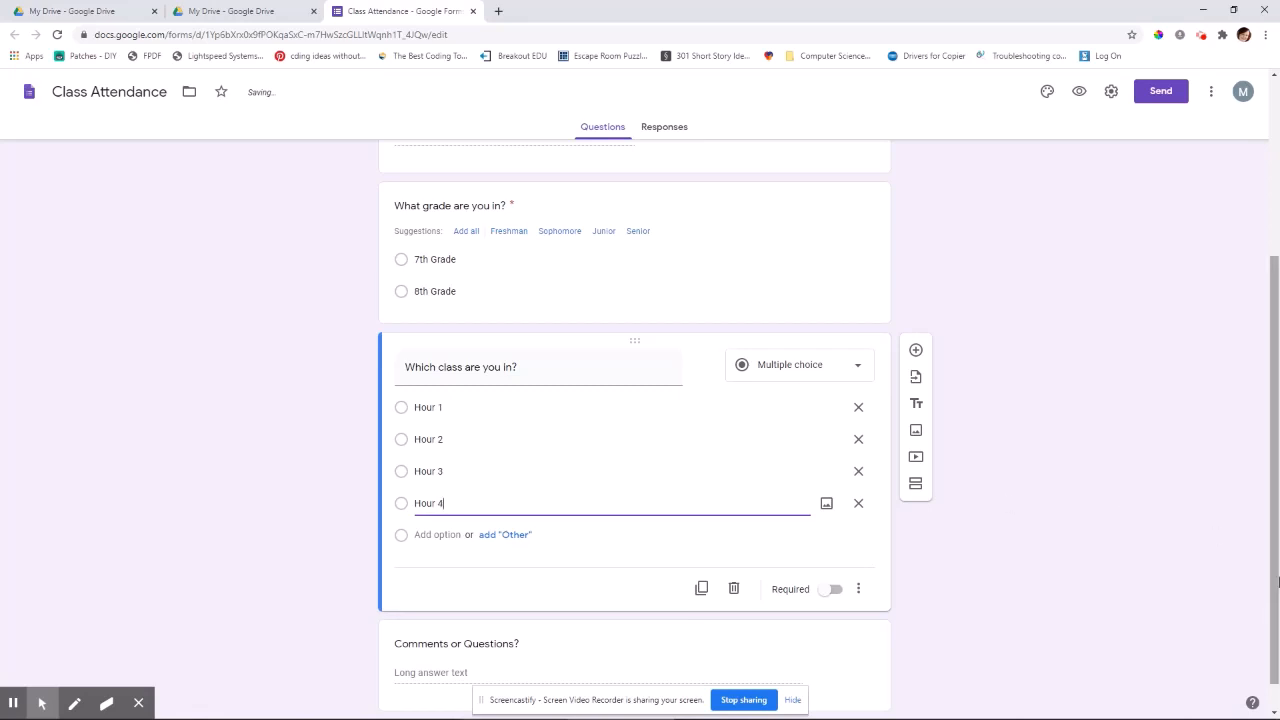
click(1061, 548)
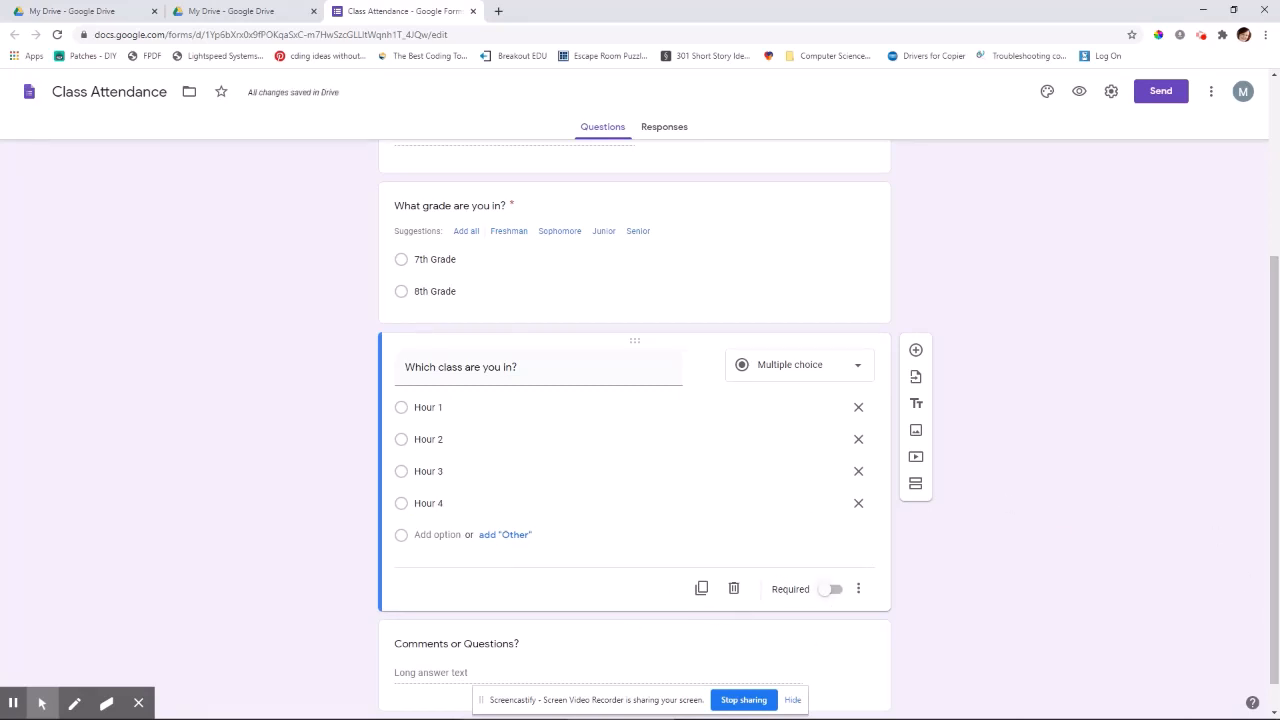
click(832, 590)
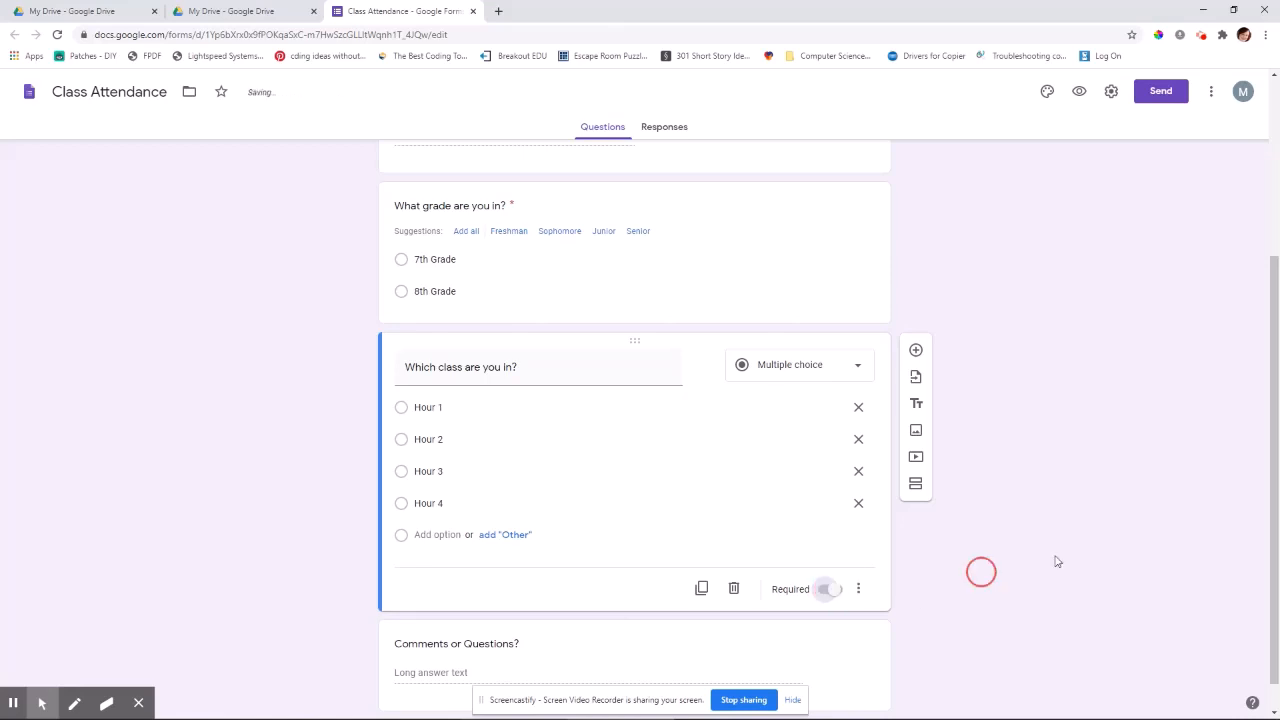
Review the form's questions from the title down to "Comments or Questions?", including the wording and options of the class question.
scroll(1058, 625, up, 3)
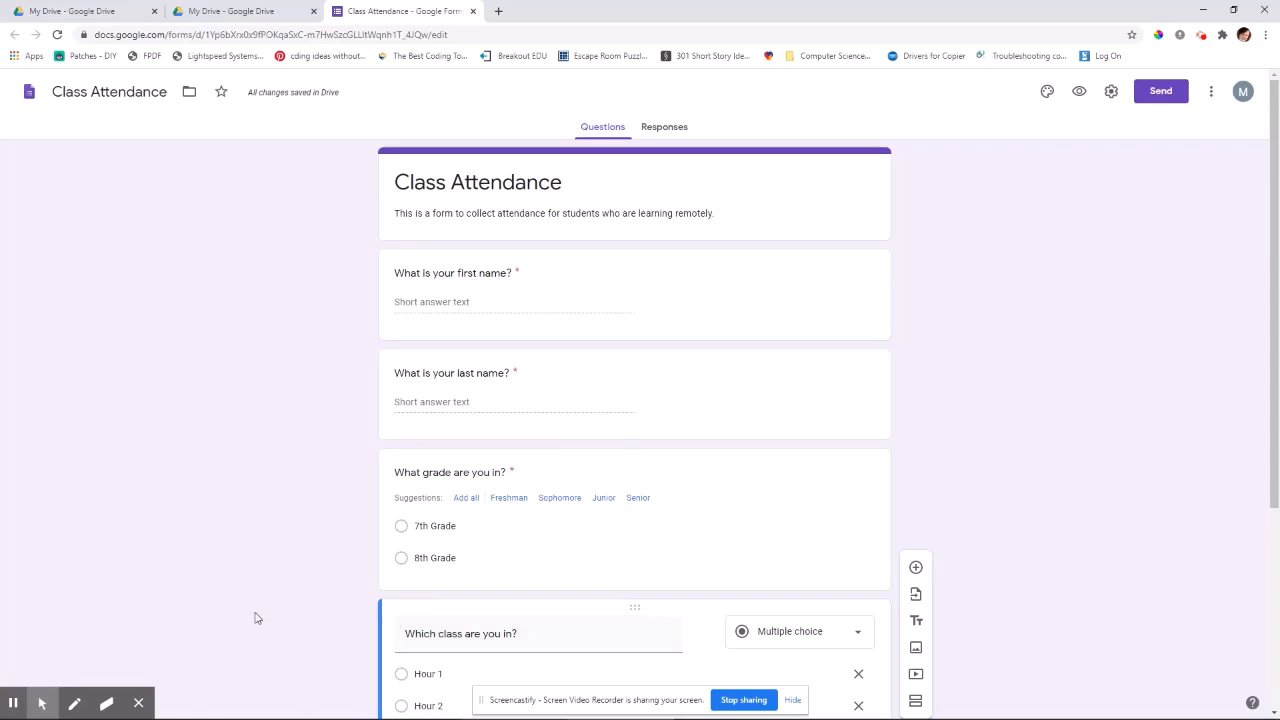
scroll(420, 598, down, 1)
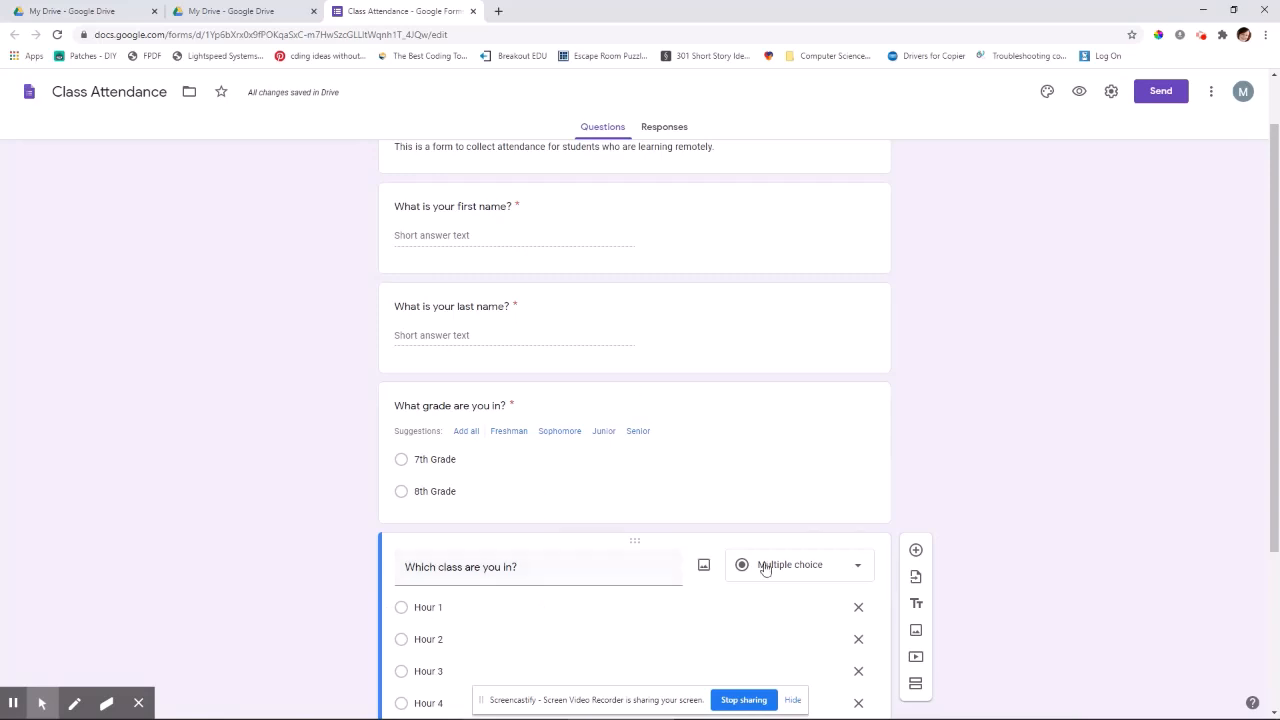
scroll(706, 557, down, 3)
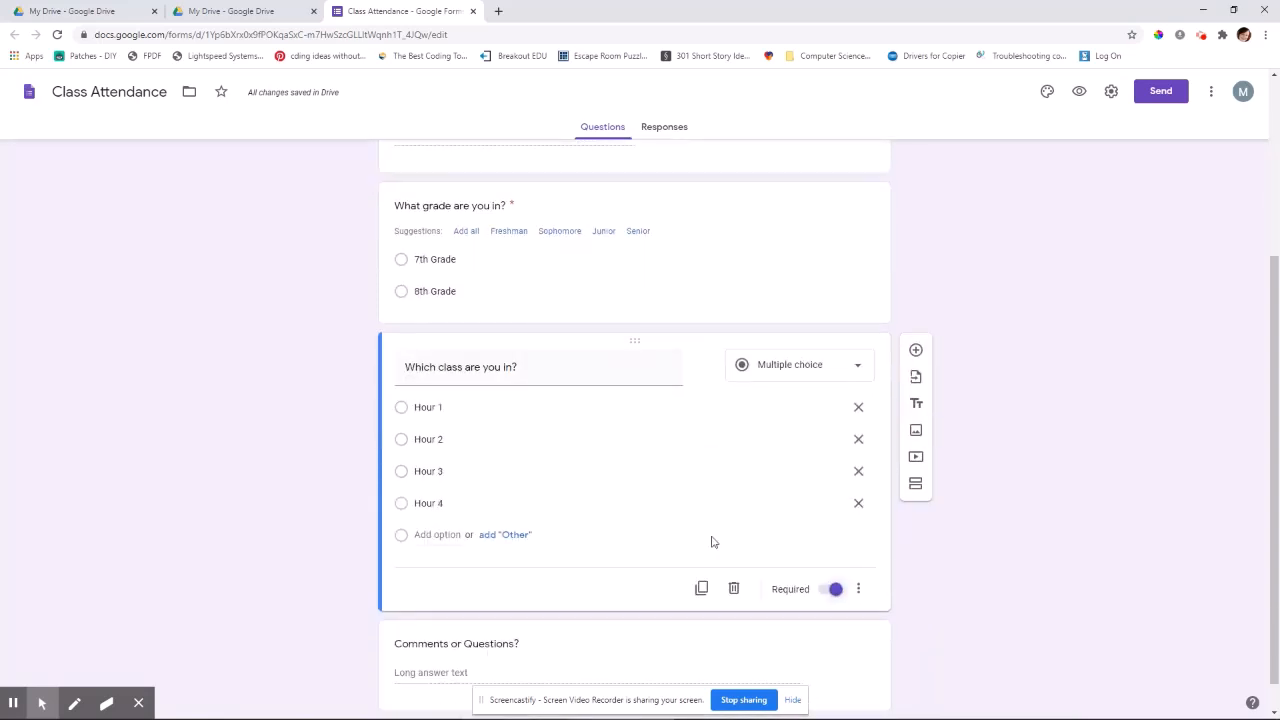
scroll(627, 447, up, 3)
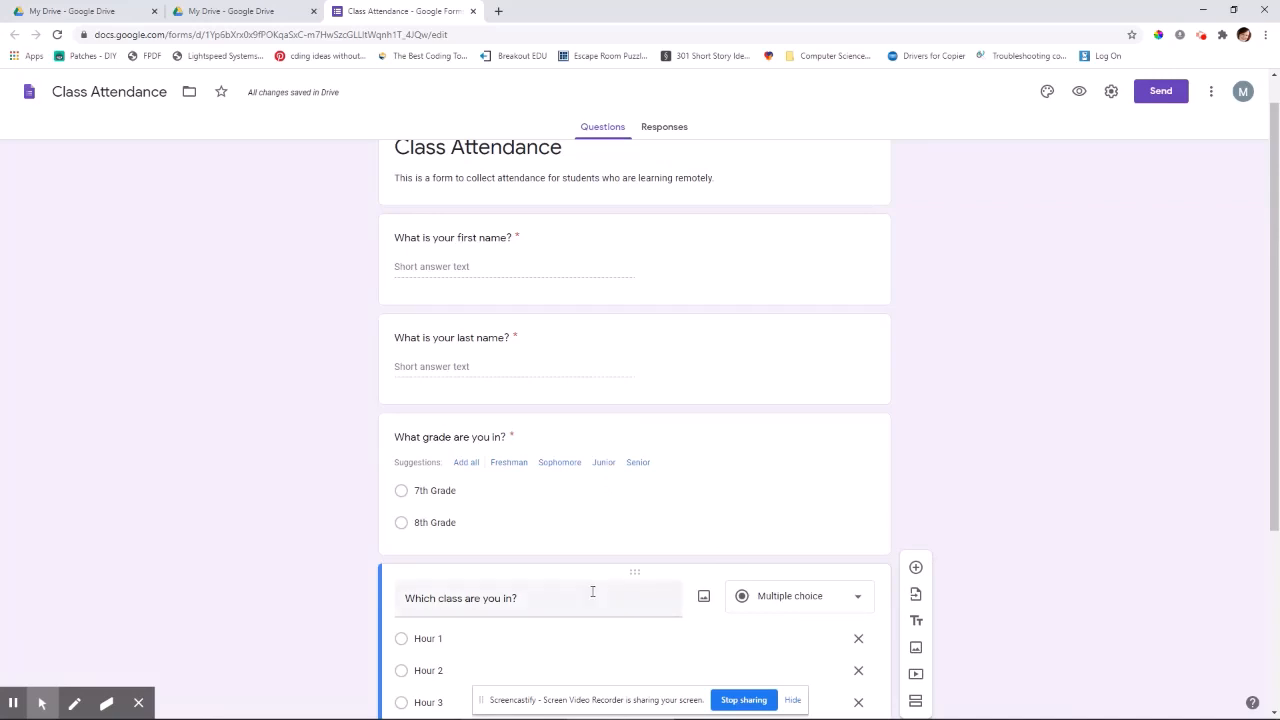
scroll(580, 499, down, 3)
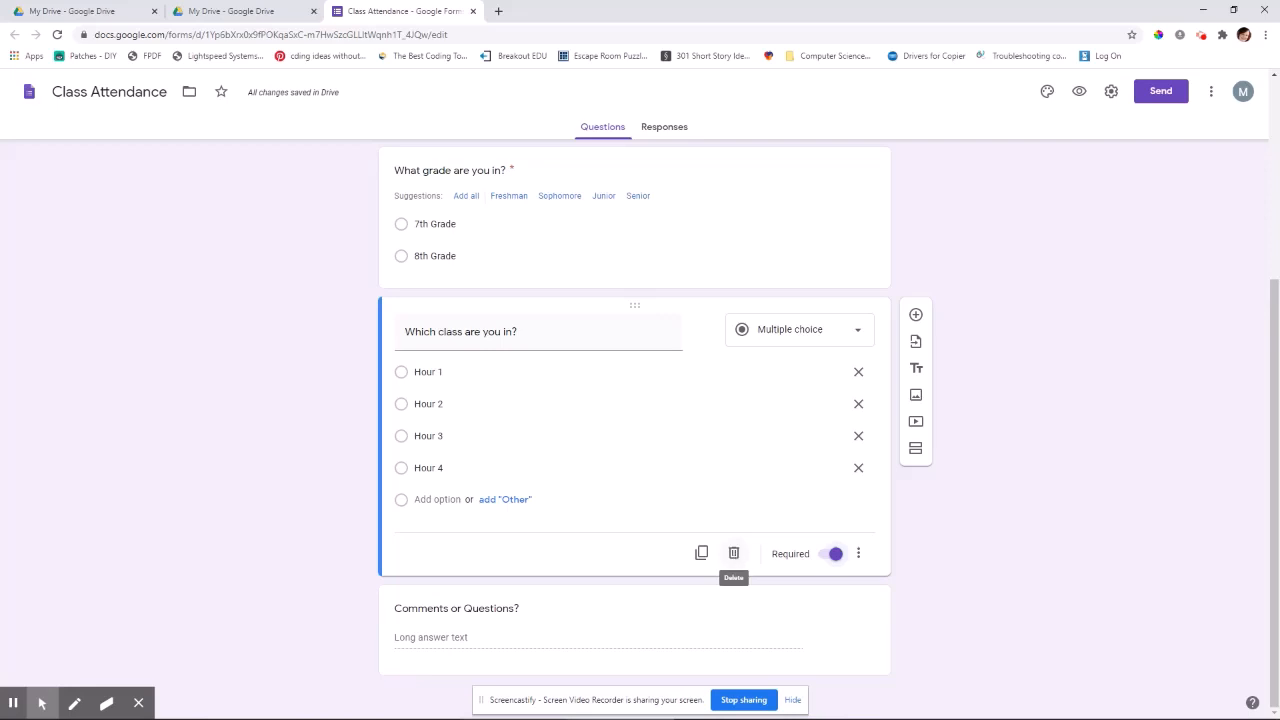
click(436, 375)
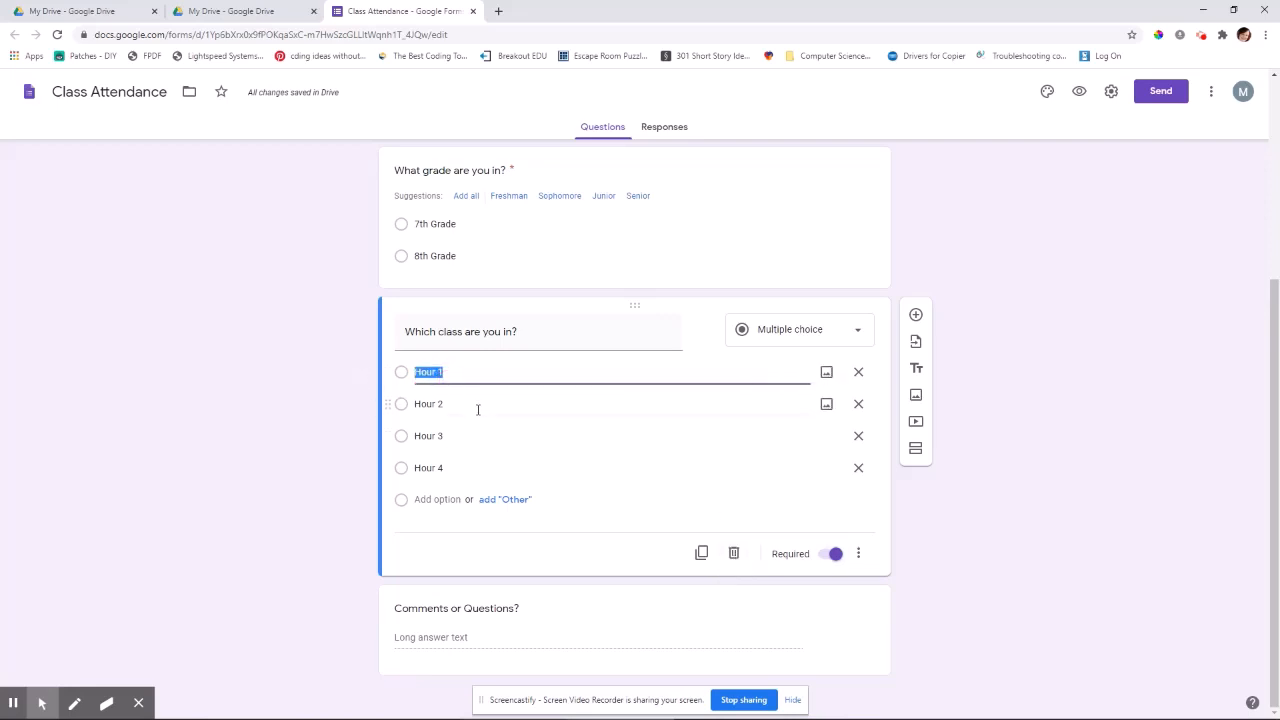
click(443, 334)
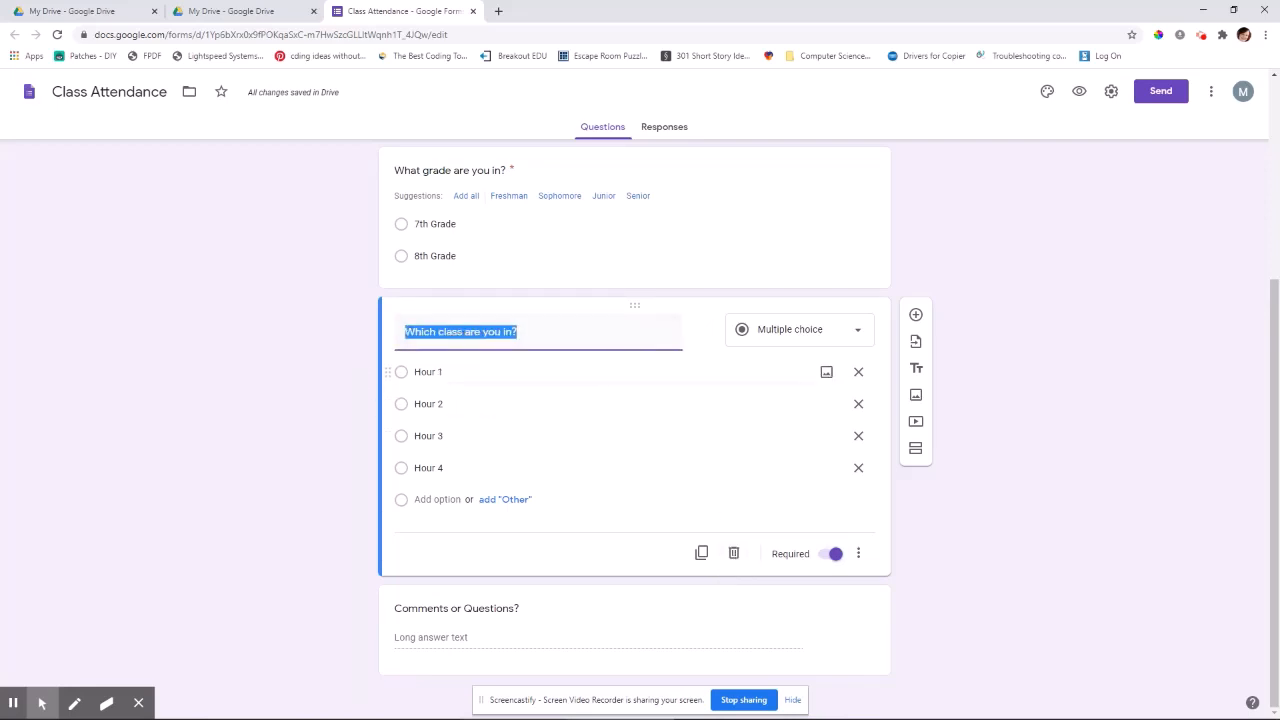
click(1074, 460)
scroll(1080, 457, up, 3)
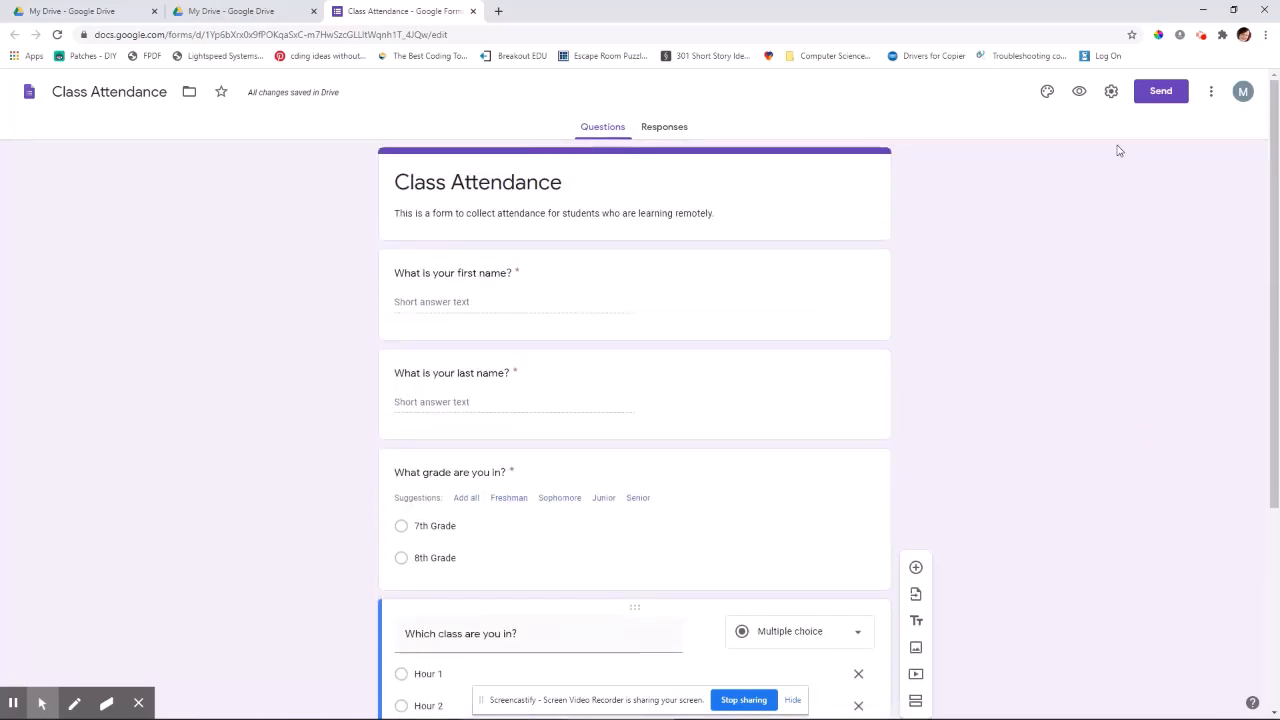
In the form settings, try the limit of 1 response and clear it again, and turn off the link to submit another response.
click(1111, 92)
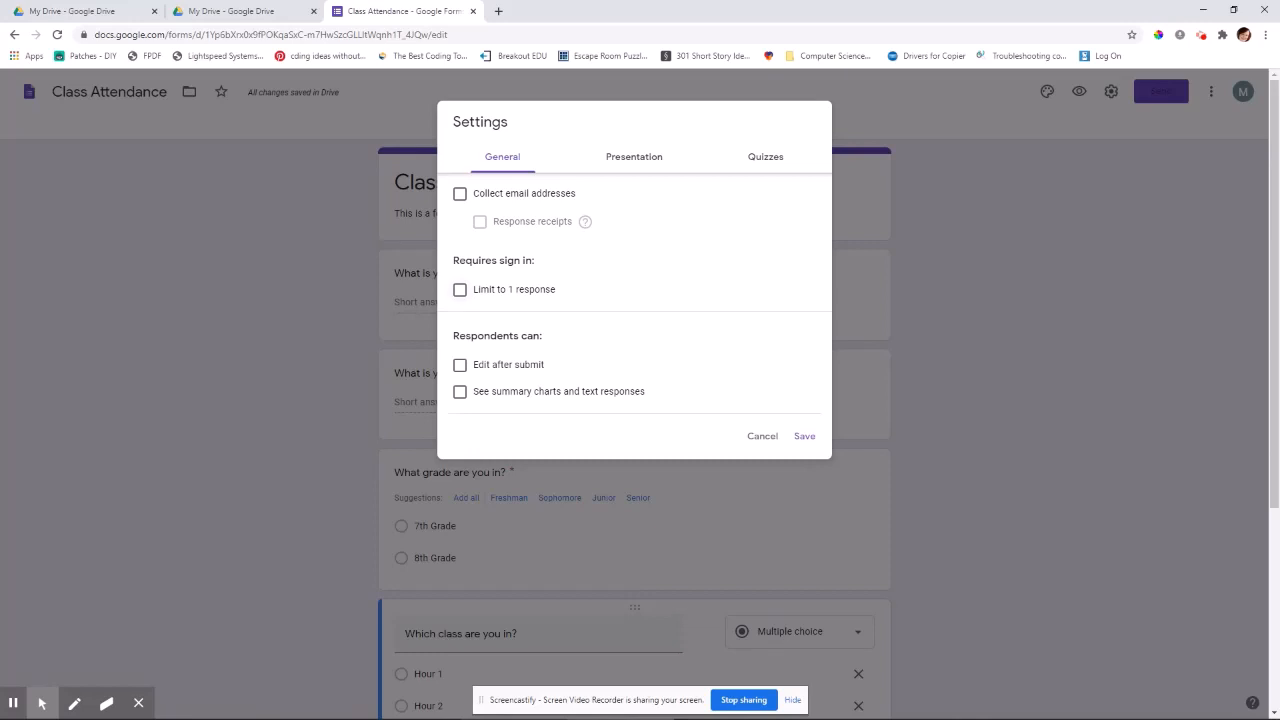
click(459, 289)
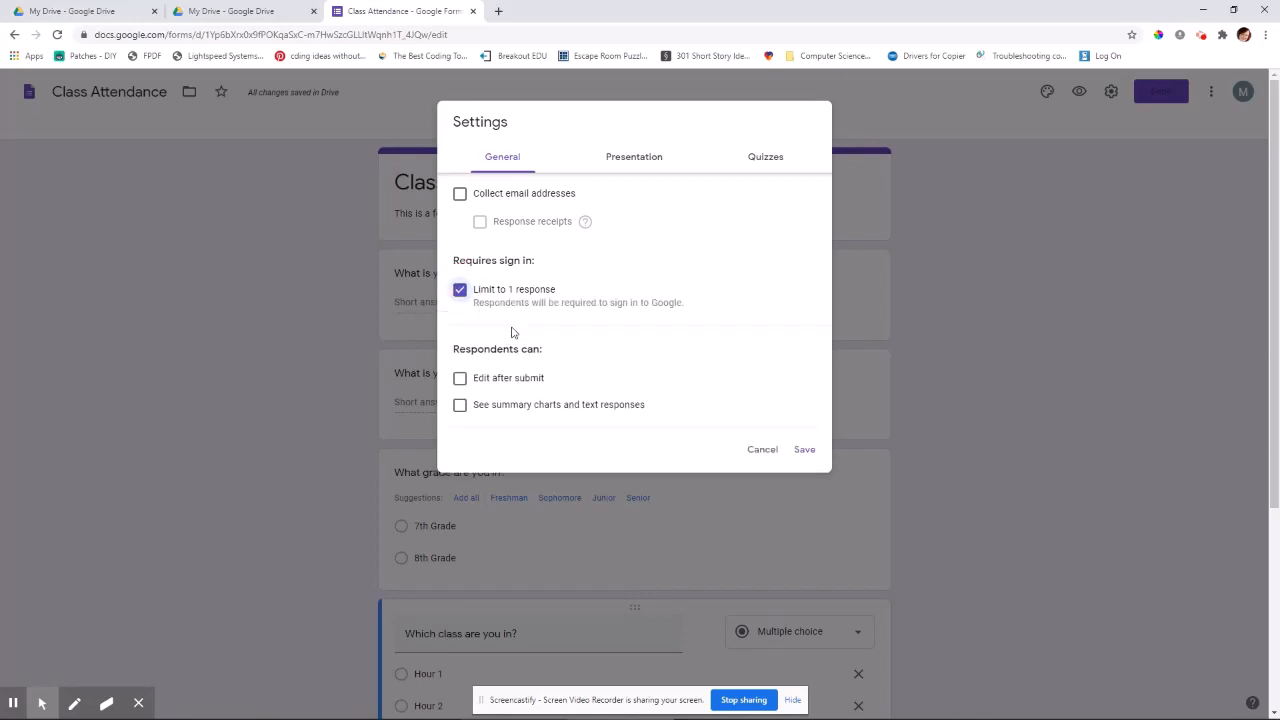
click(459, 289)
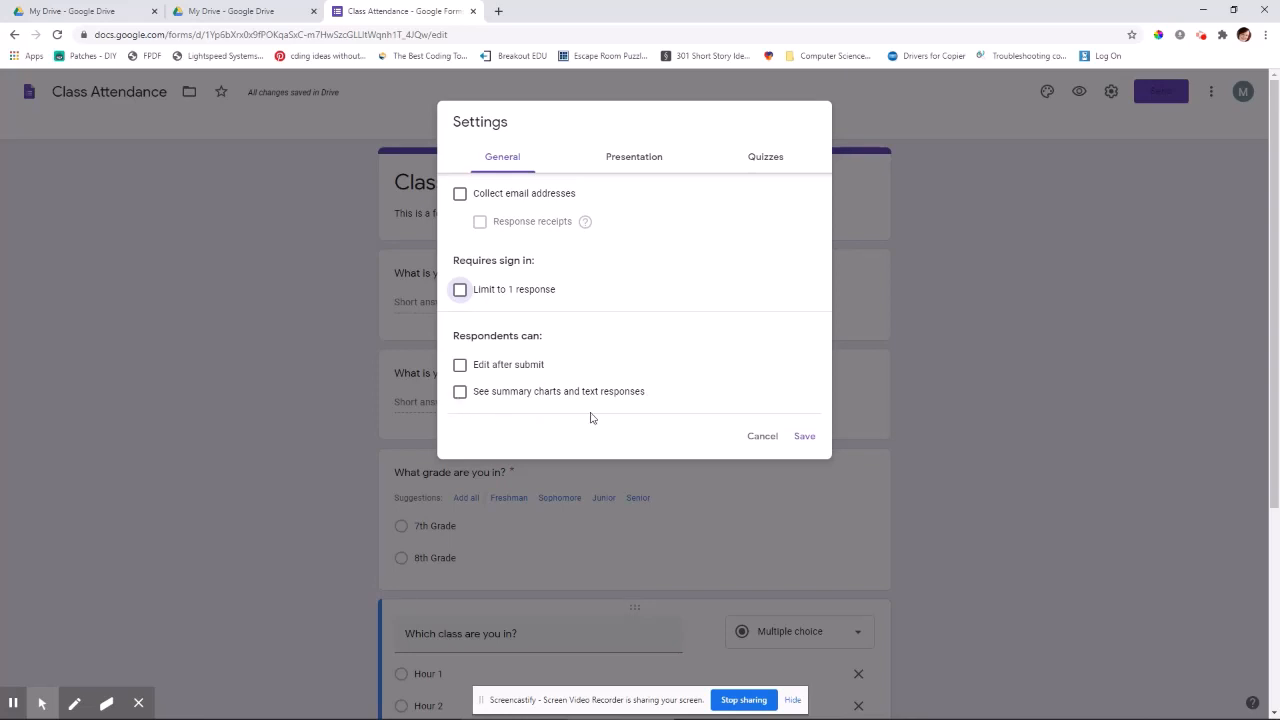
click(634, 160)
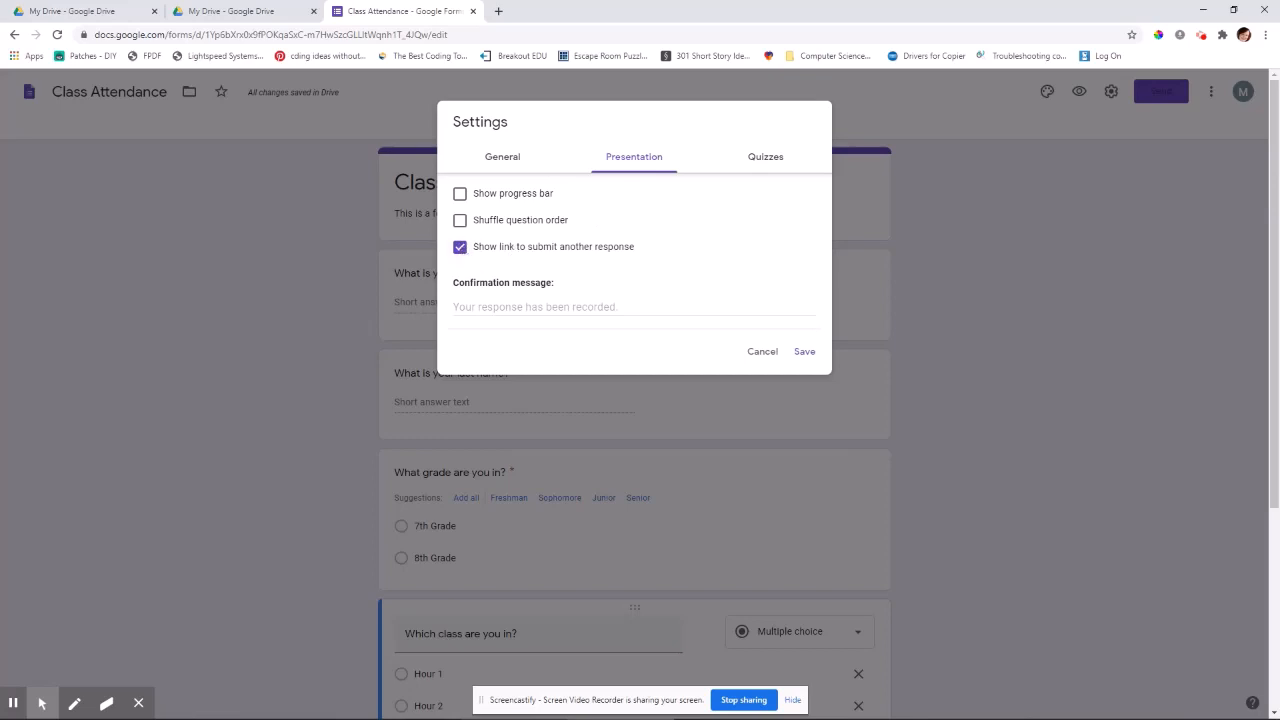
click(460, 247)
Set the confirmation message to "Thank you for submitting attendance. Please return on any day that you need to submit attendance again." and save the settings.
click(625, 303)
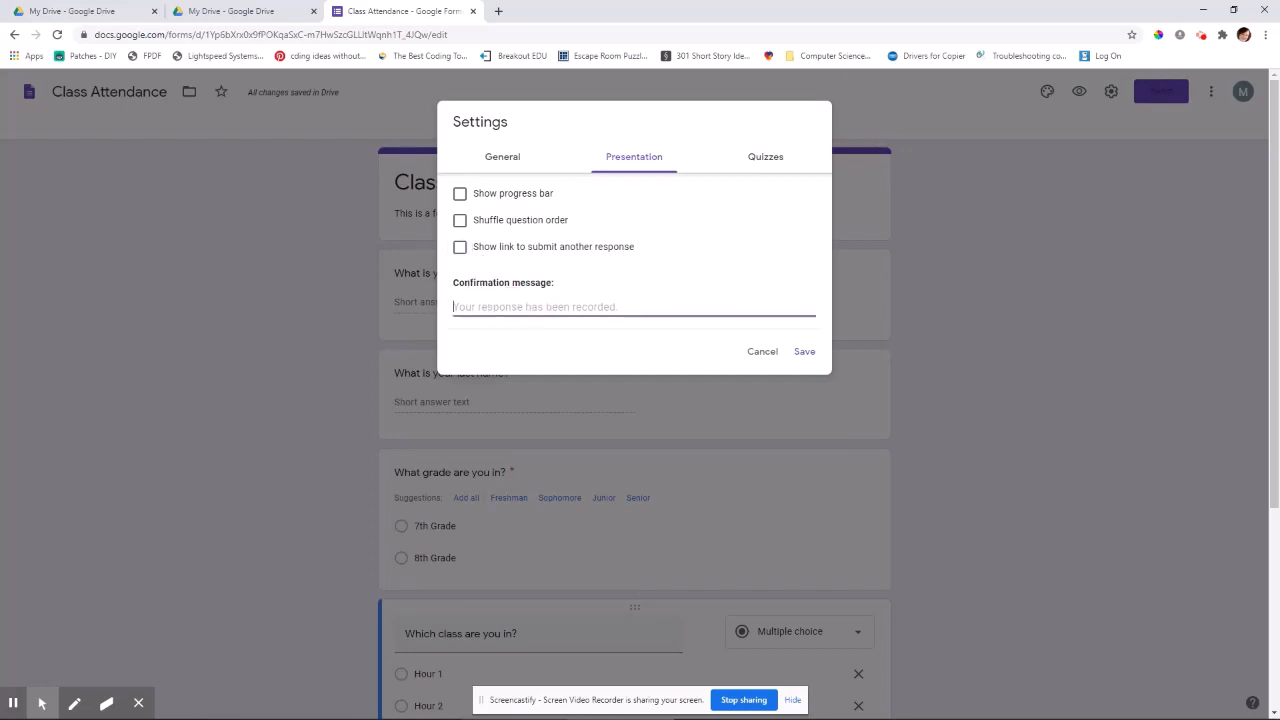
text(Thank yo)
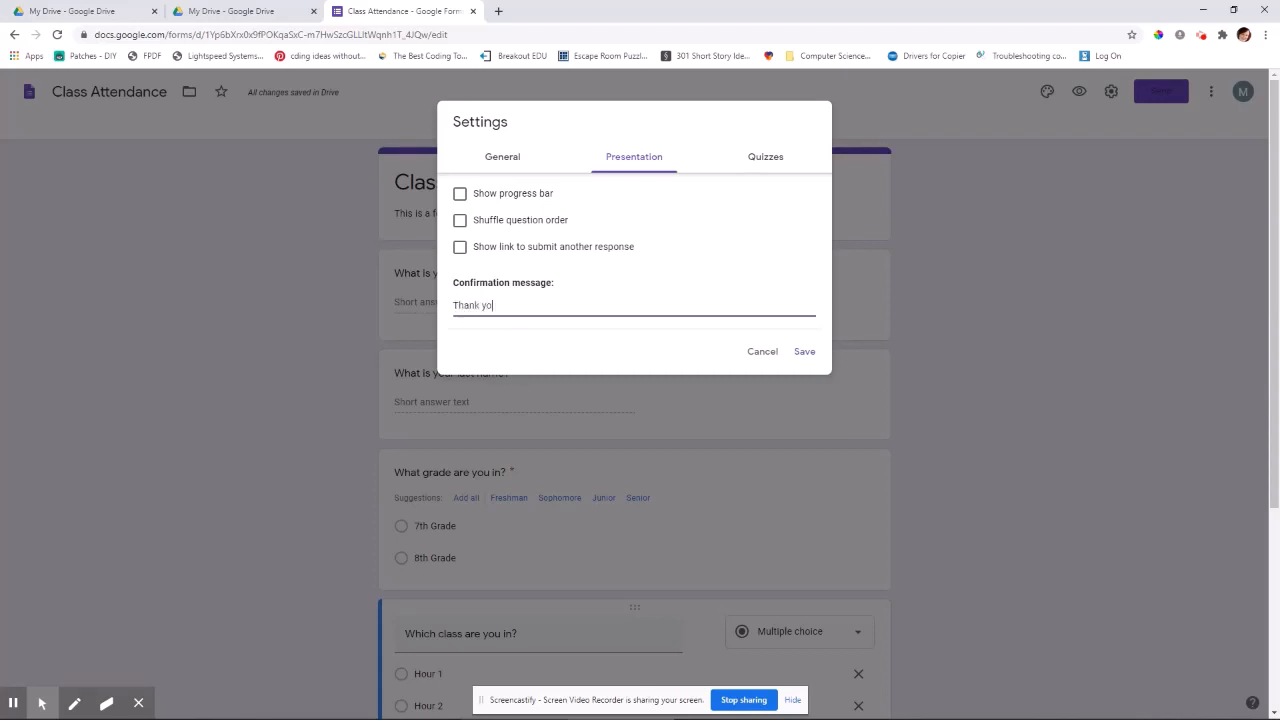
text(u for submitting attendance)
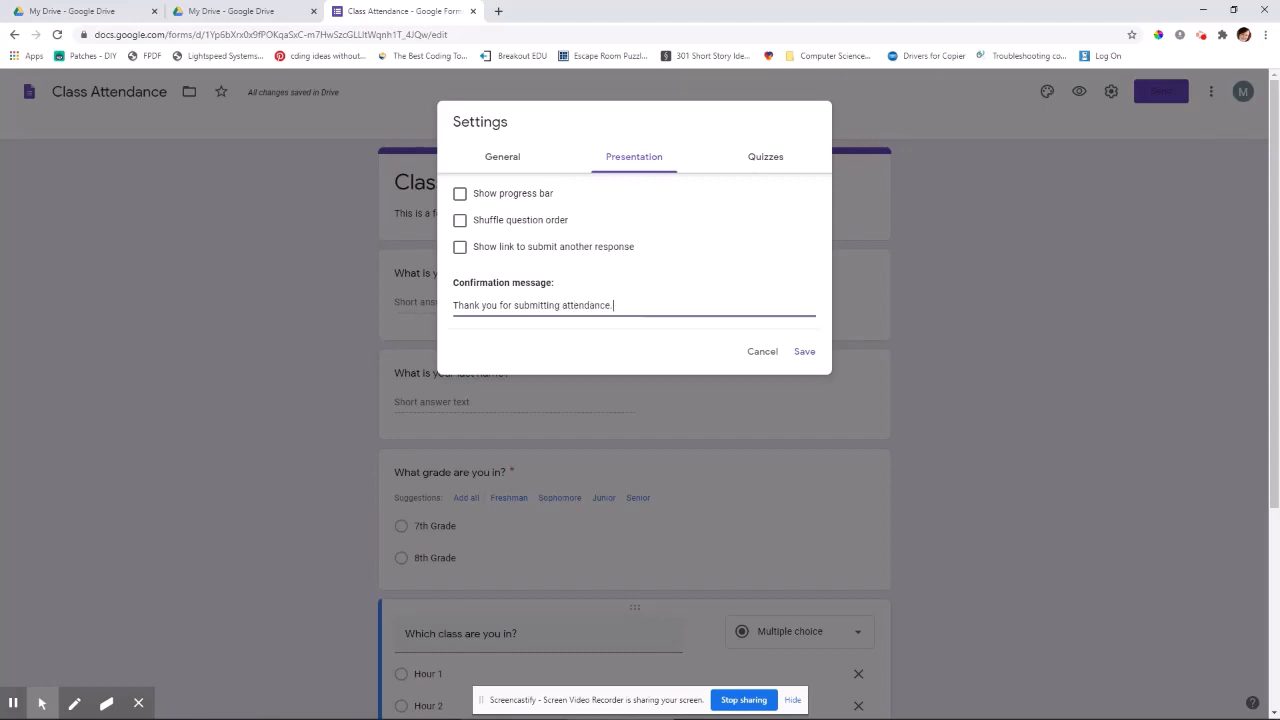
text(.  Please return on any day )
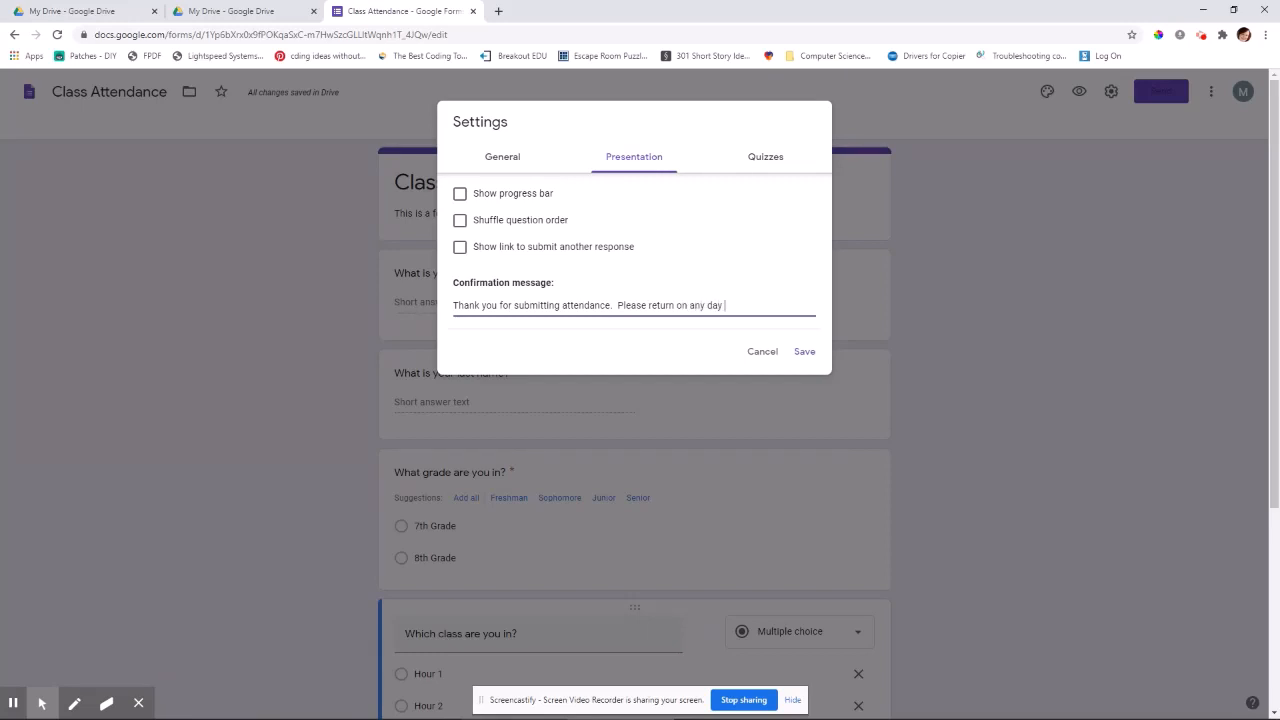
text(that you e)
text(eed to submit attendance again.)
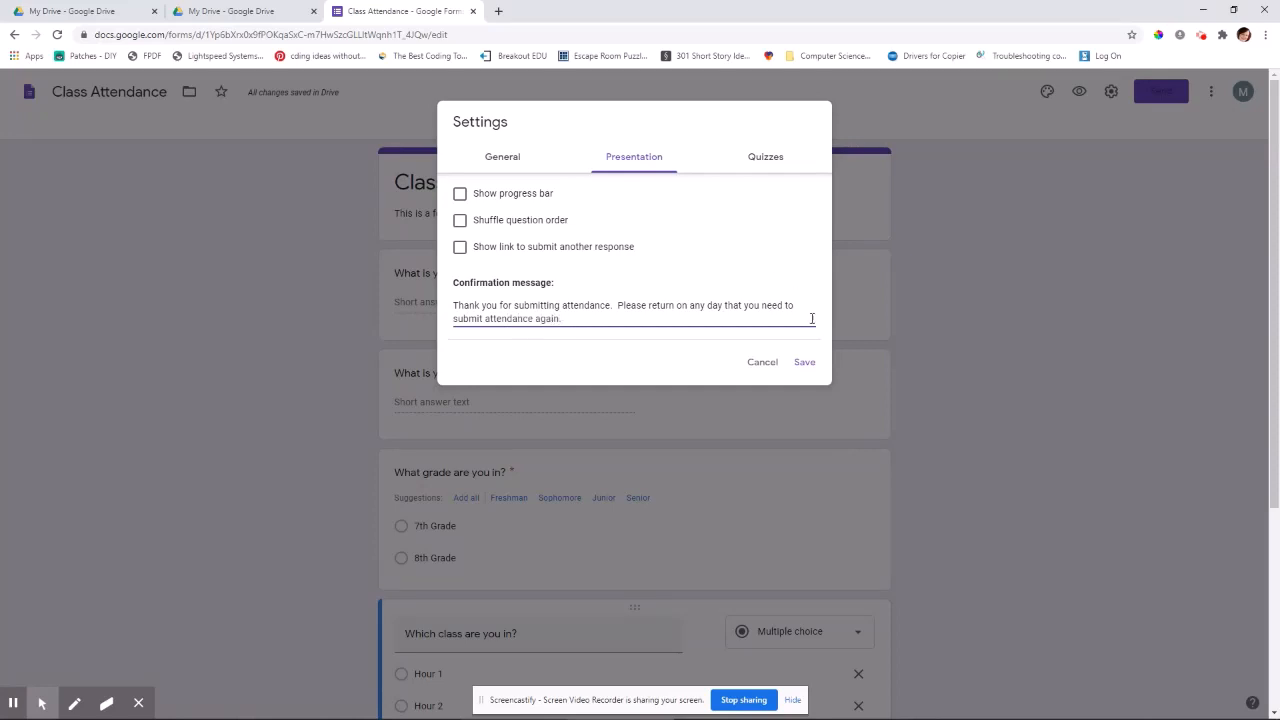
click(764, 158)
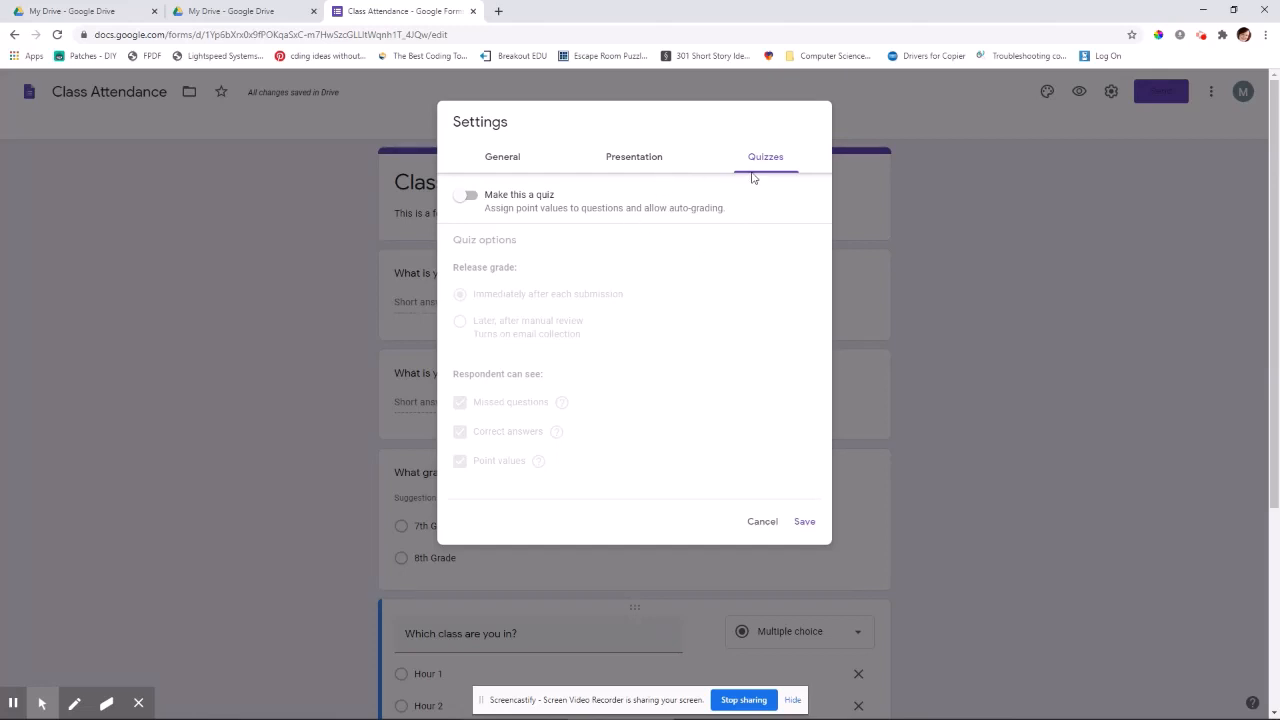
click(632, 152)
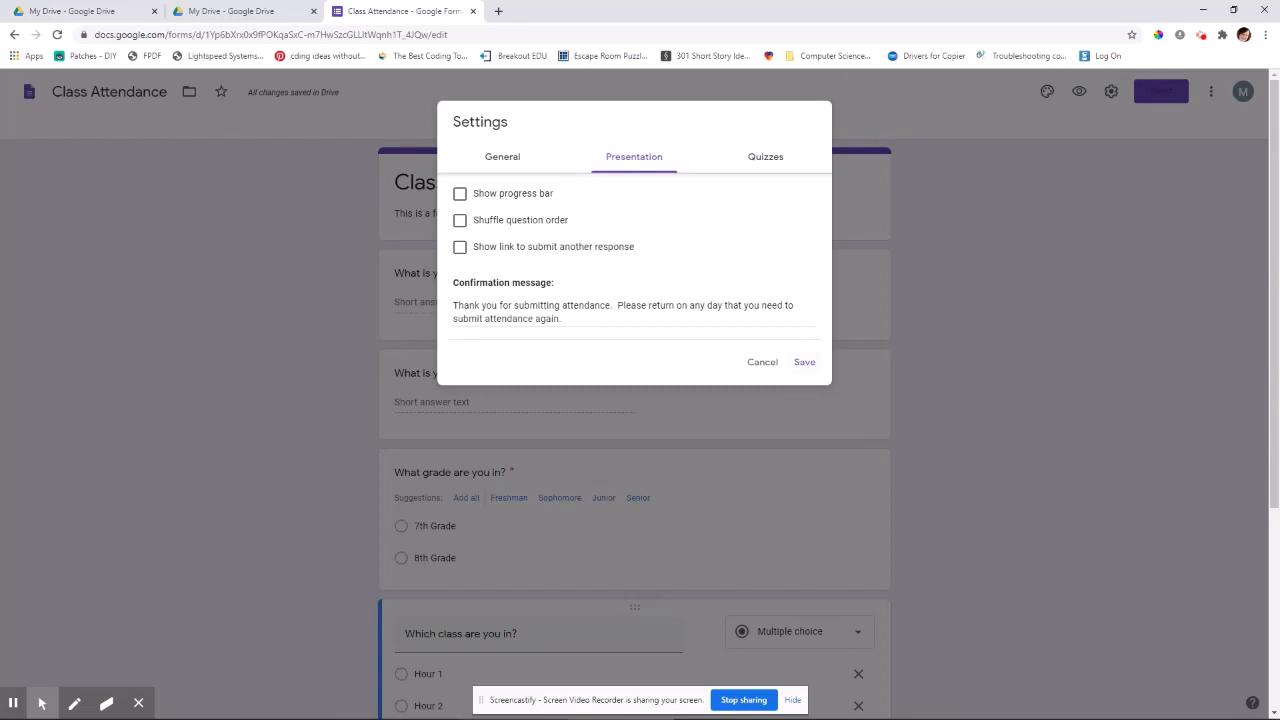
click(805, 362)
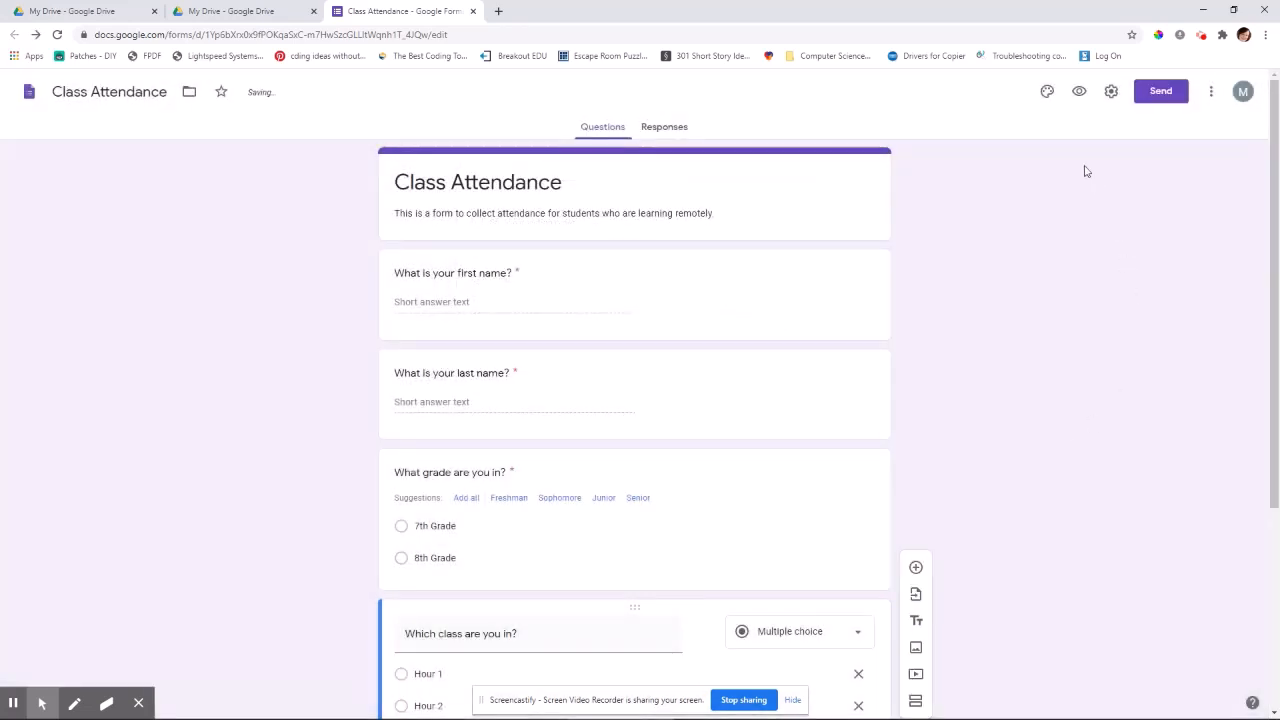
Open the form's theme options, try orange as the theme color and change it to teal.
click(1047, 93)
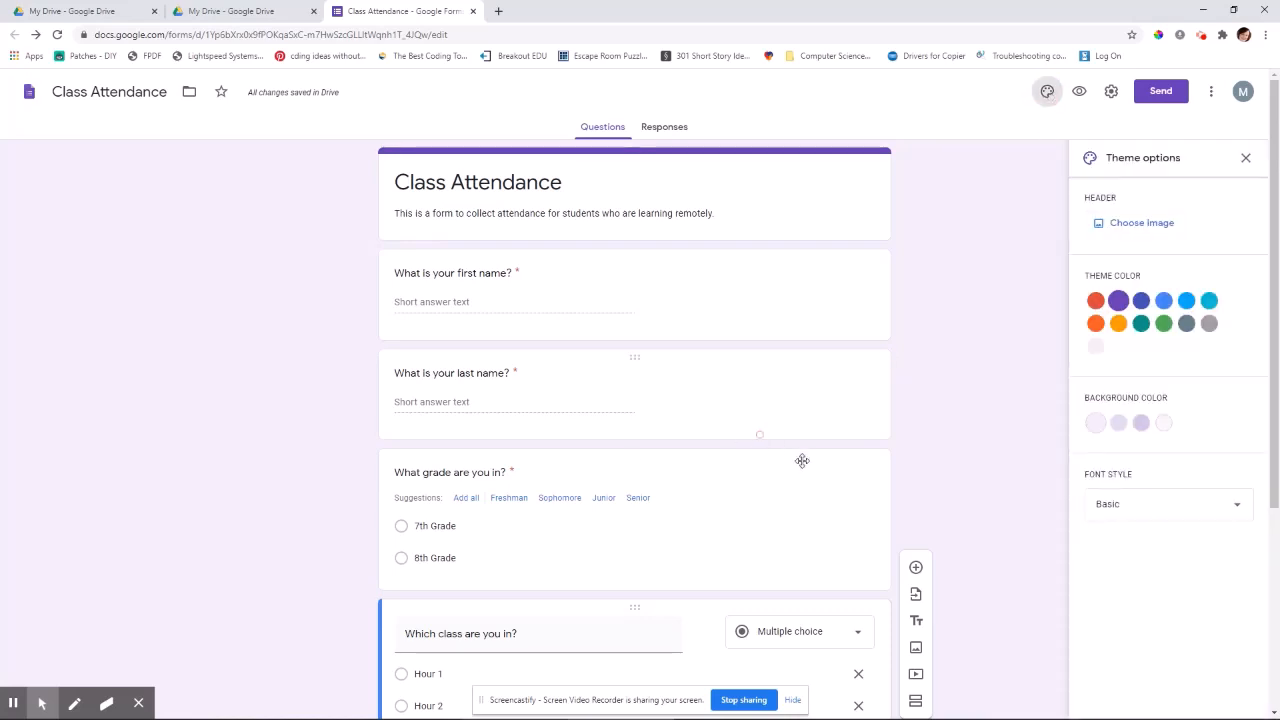
click(1118, 324)
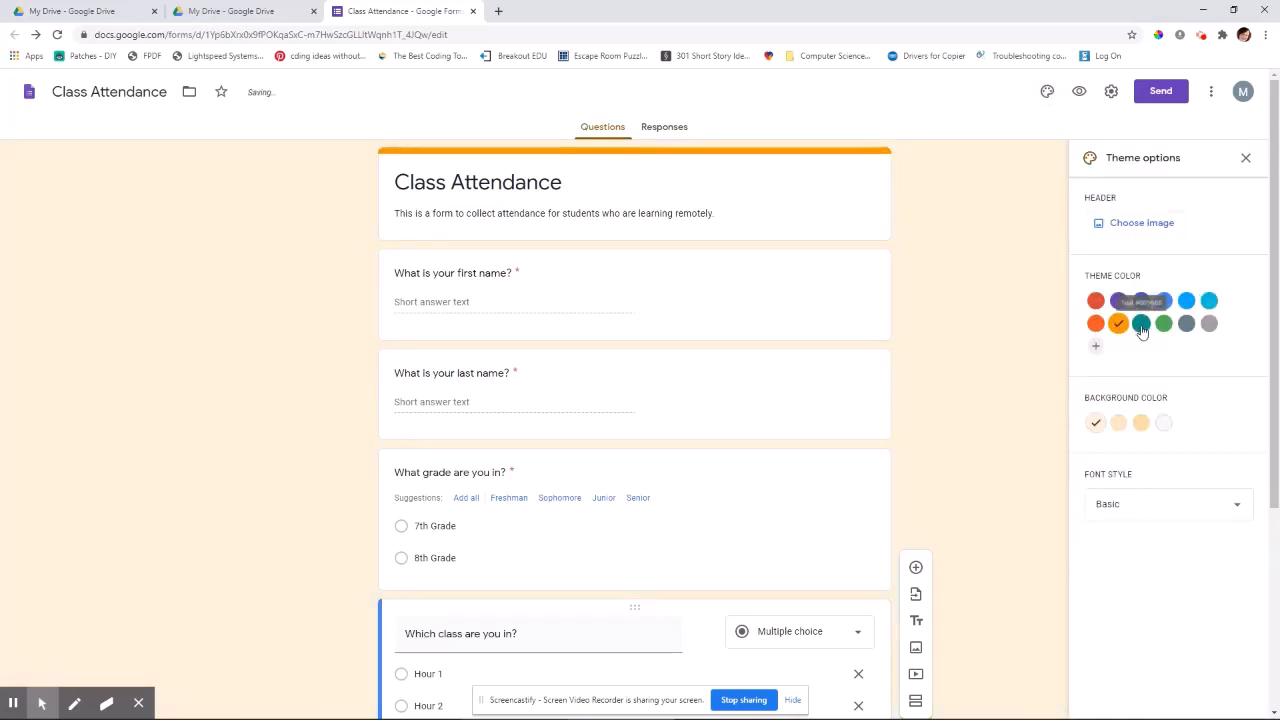
click(1141, 324)
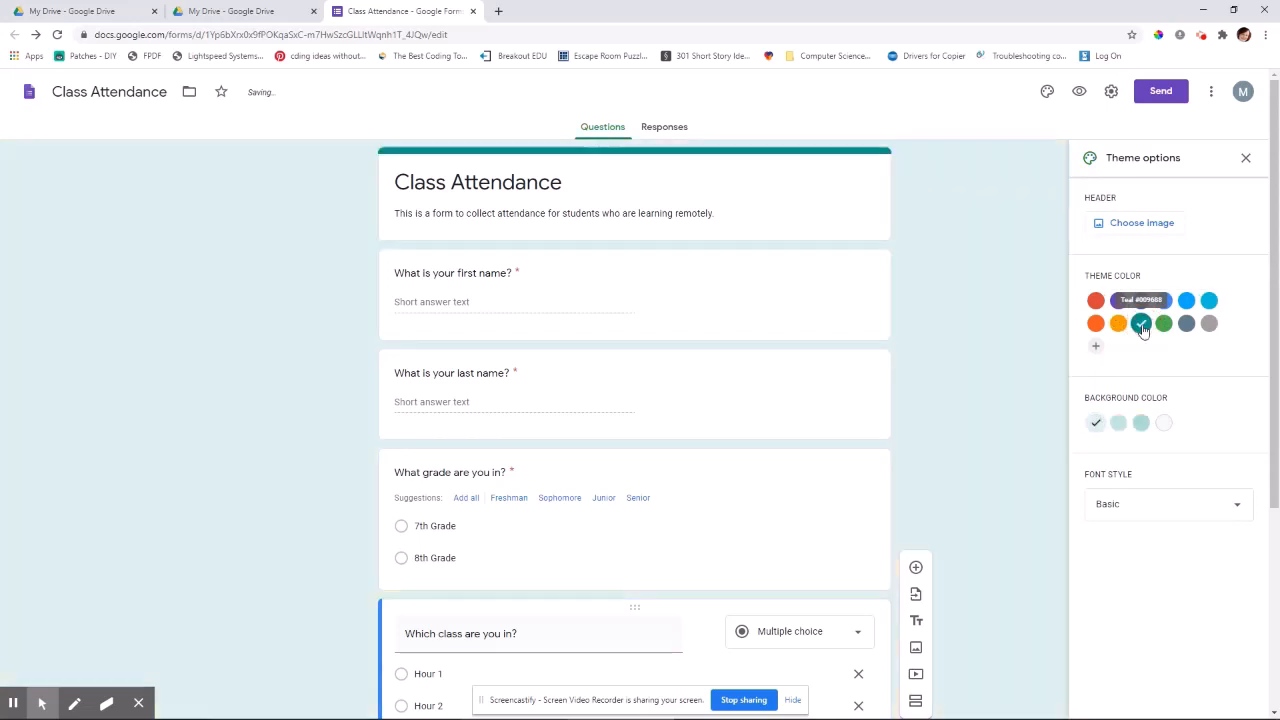
Choose the picture of colorful laboratory flasks from the Work and School themes as the form's header image.
click(1136, 224)
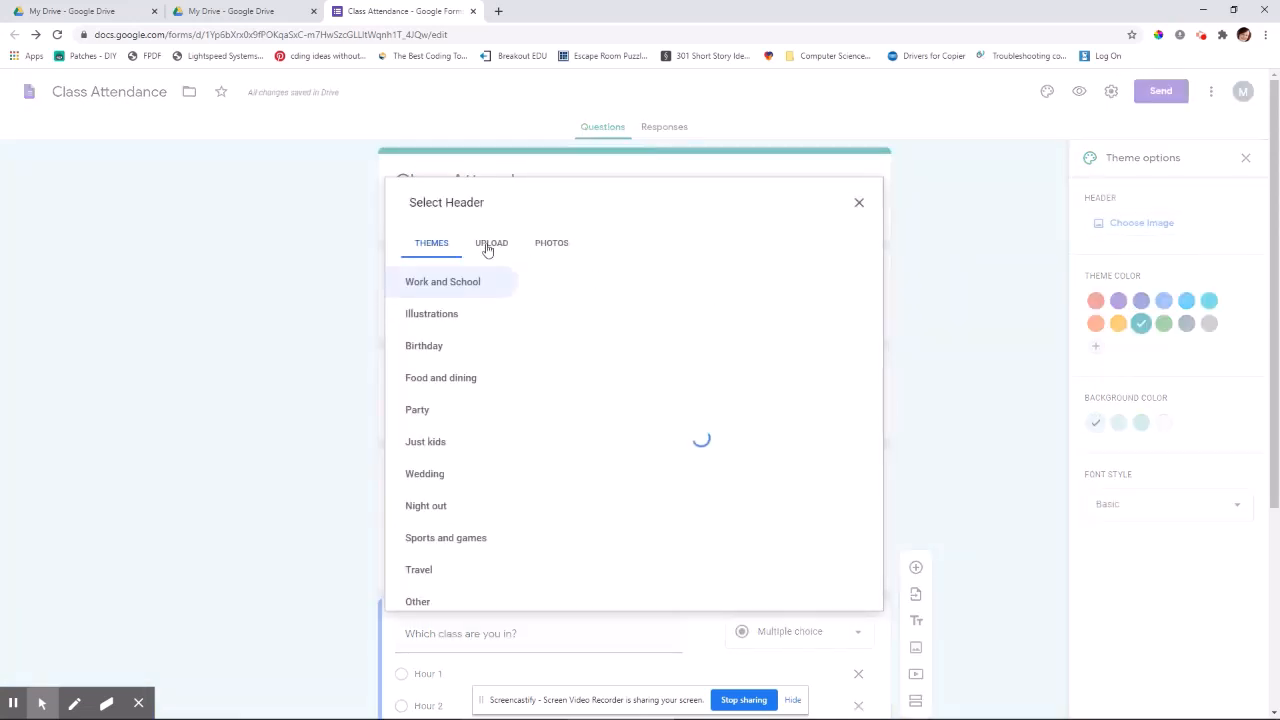
click(488, 248)
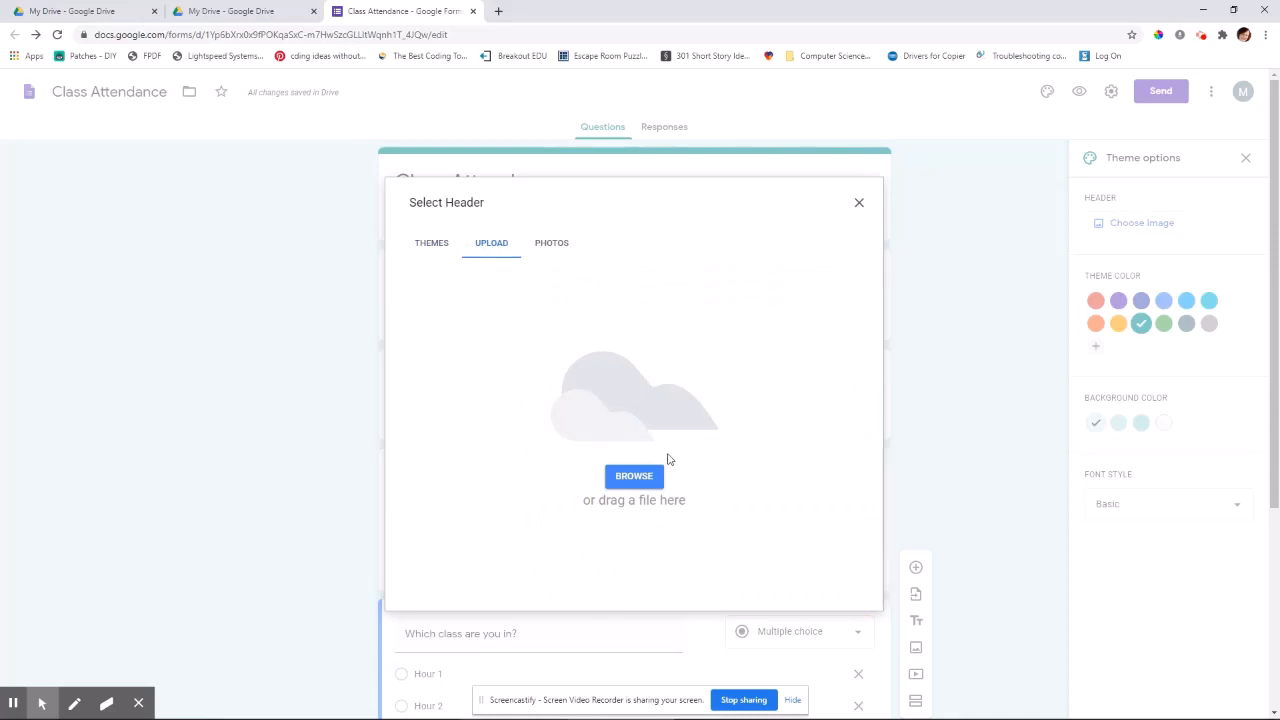
click(436, 255)
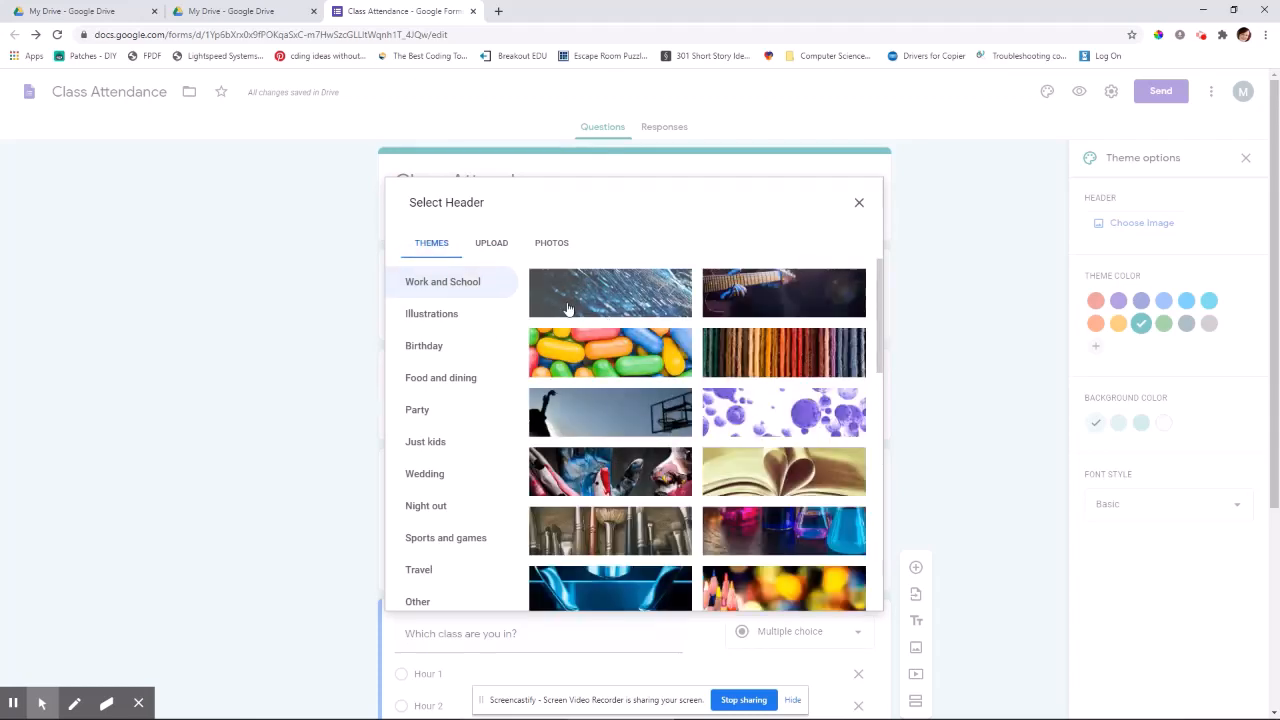
scroll(754, 480, down, 4)
click(724, 520)
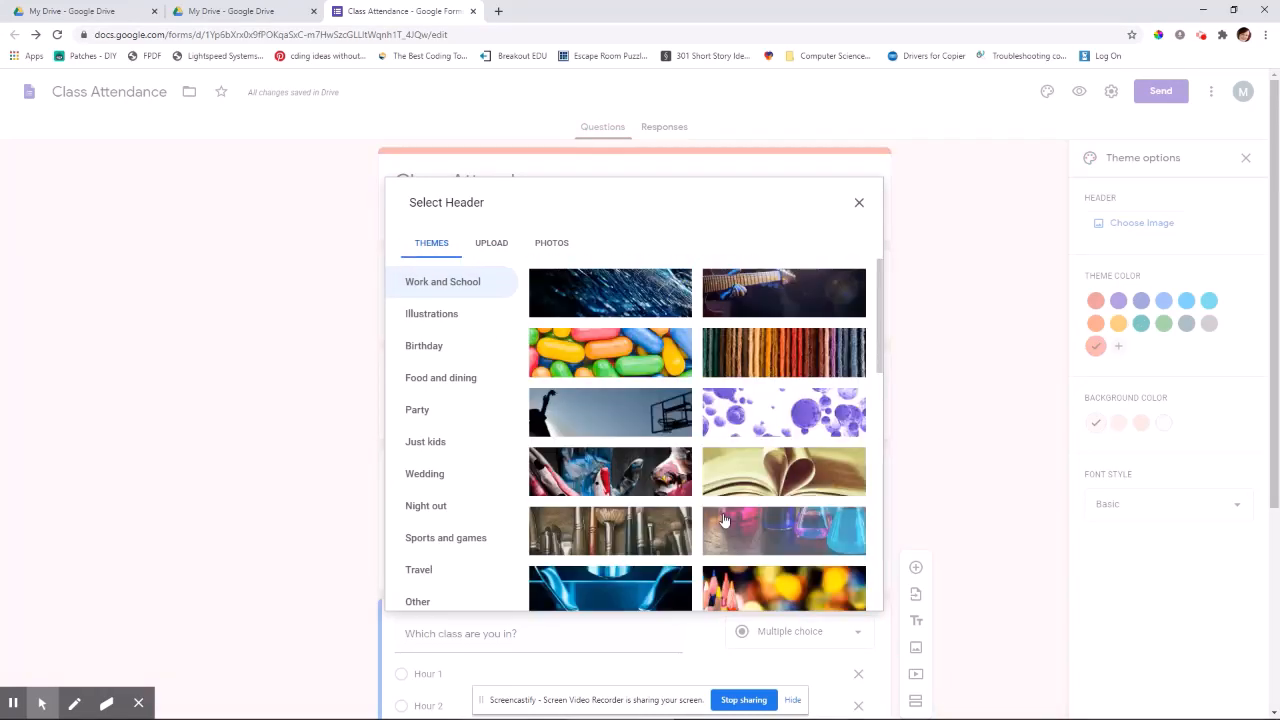
Insert the Work and School picture of colorful laboratory flasks as the form's header image.
scroll(620, 530, down, 3)
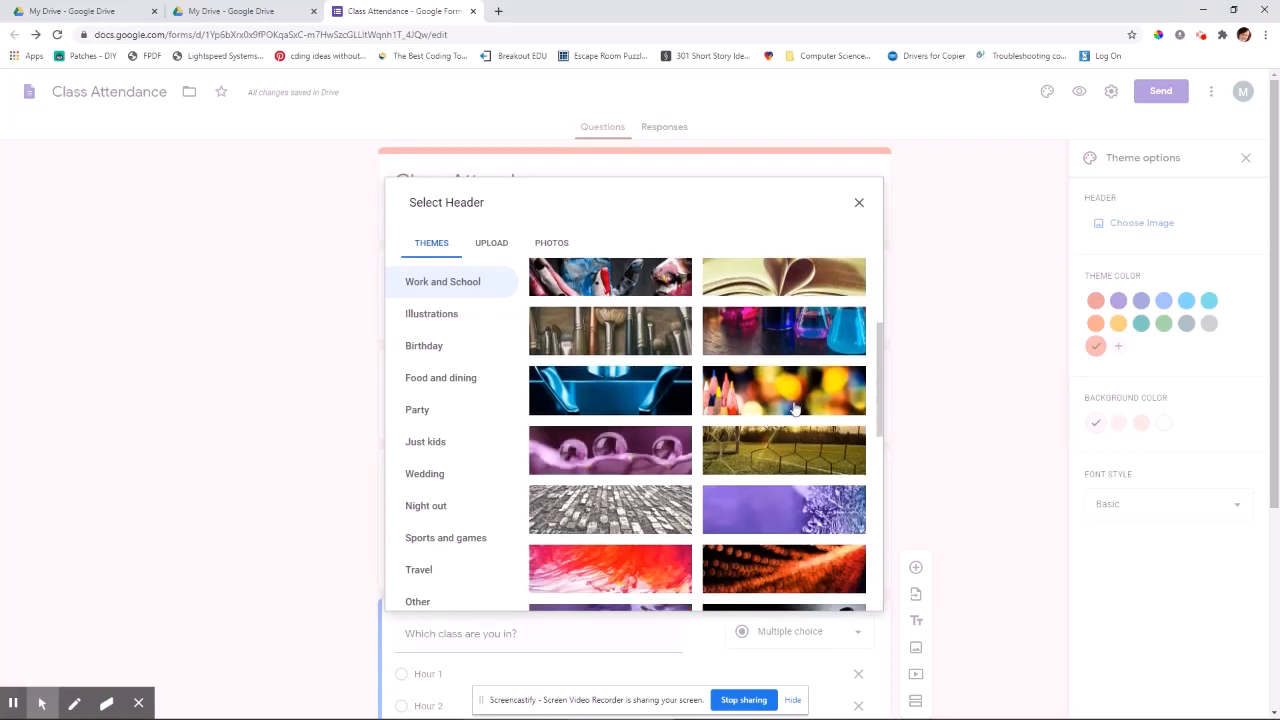
click(790, 330)
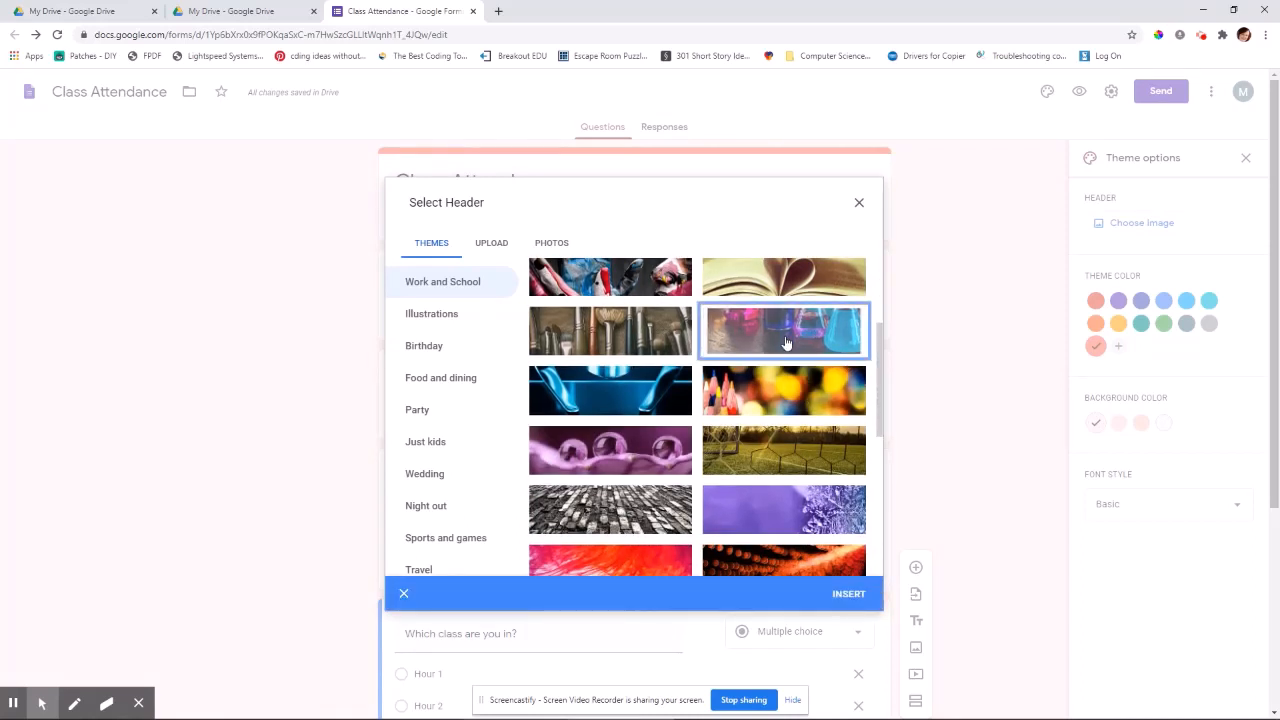
click(850, 595)
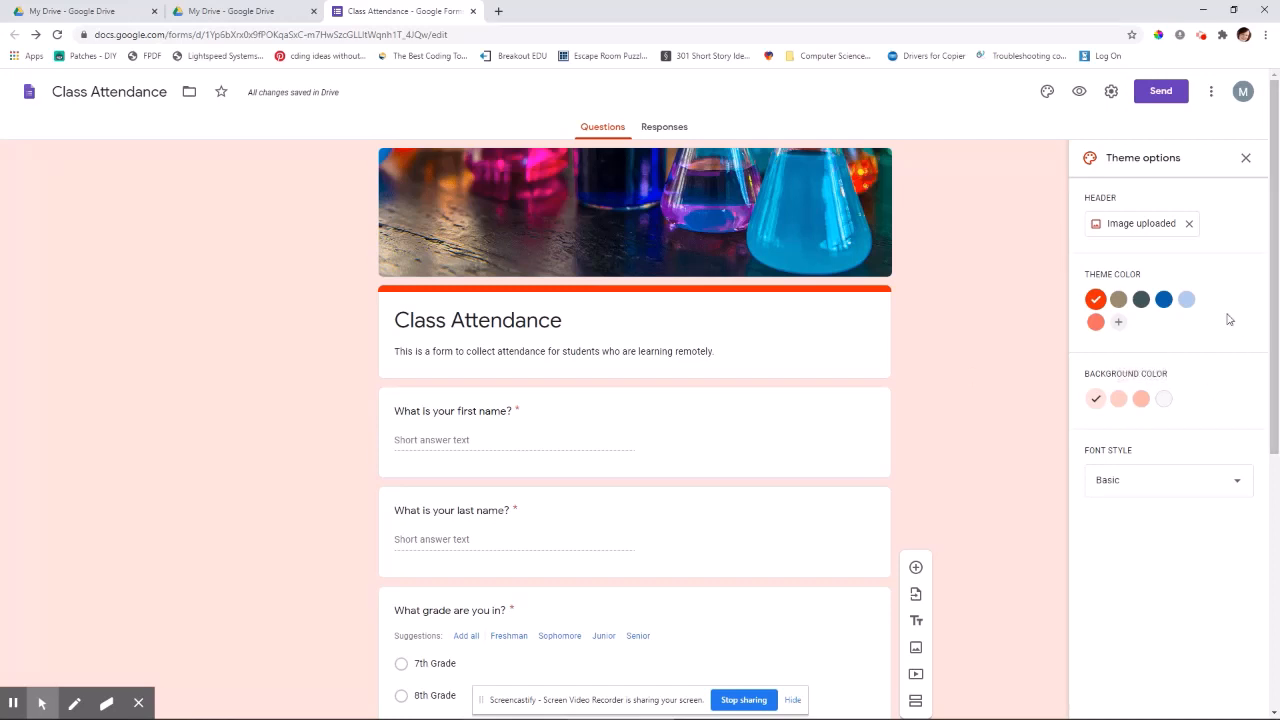
Set the theme color to dark blue, try the darkest blue background and settle on the medium light-blue one.
click(1163, 300)
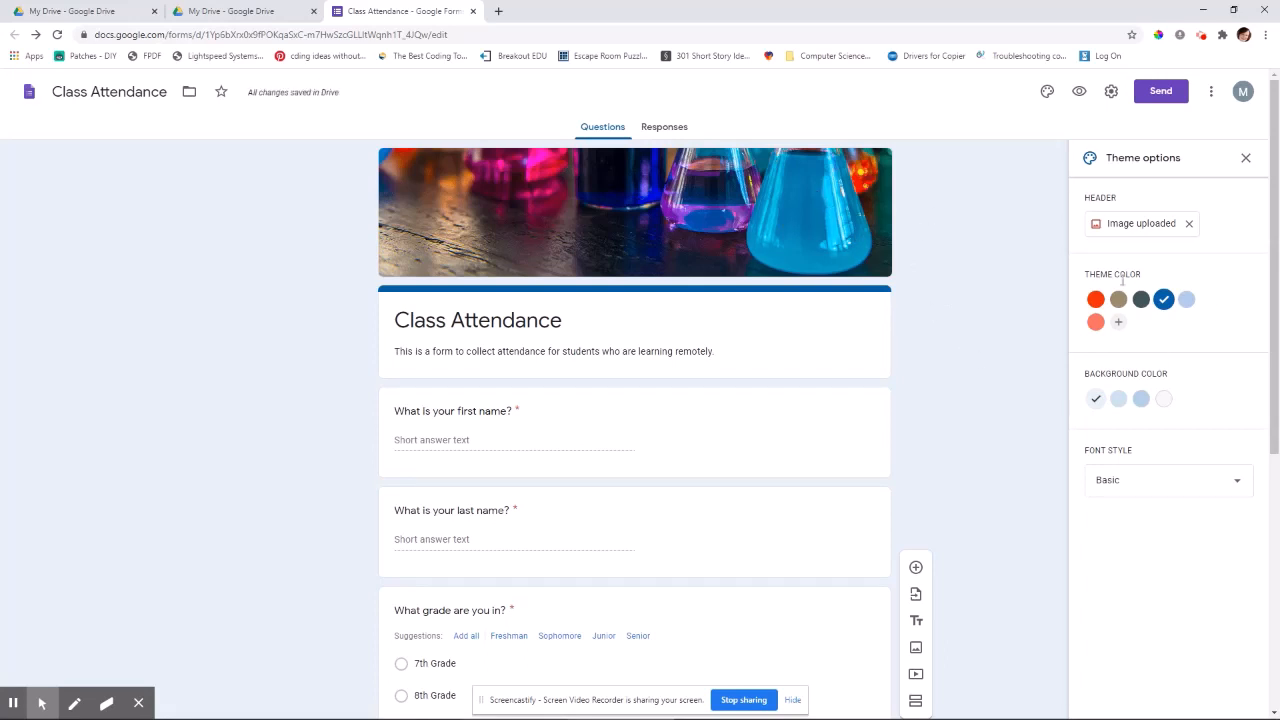
click(1119, 401)
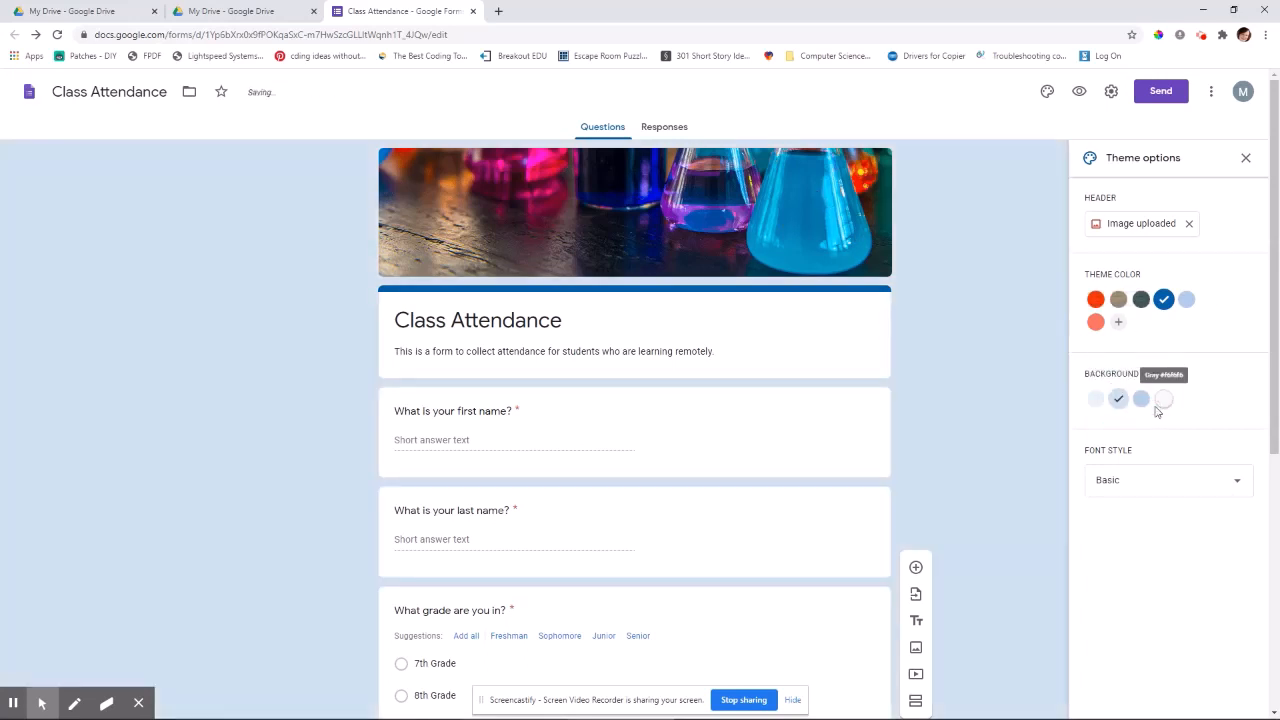
click(1142, 401)
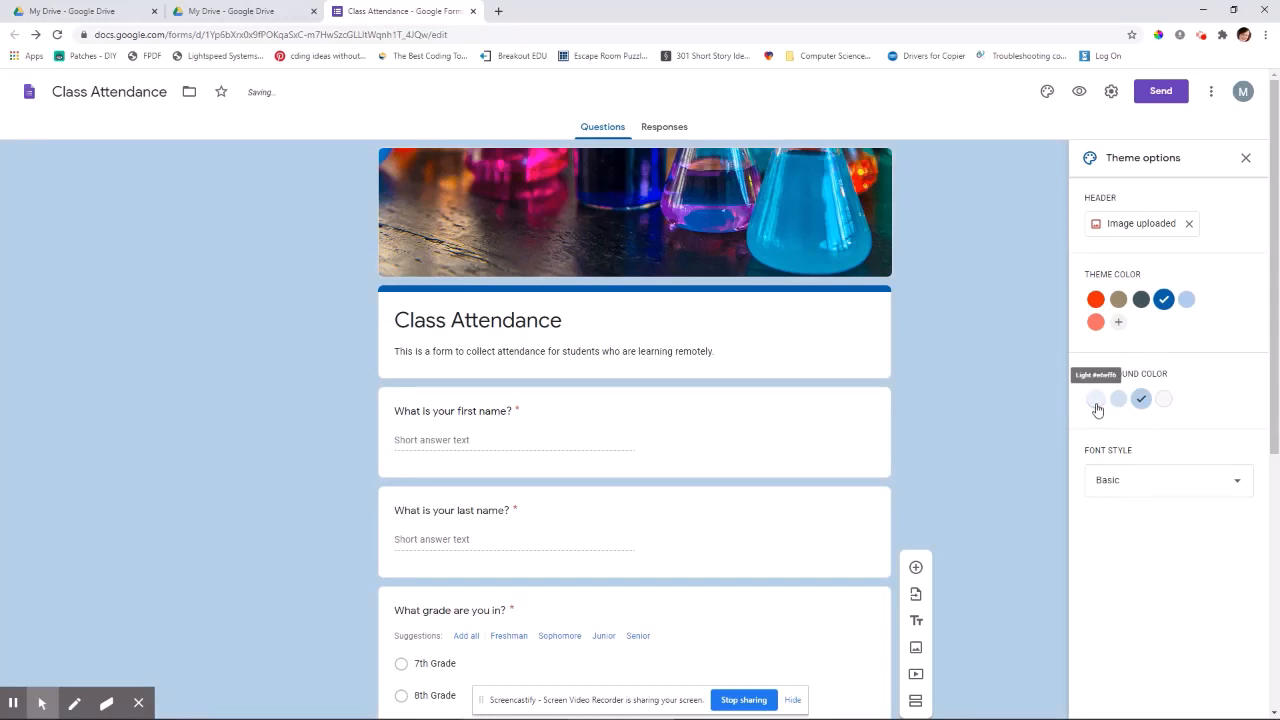
click(1121, 400)
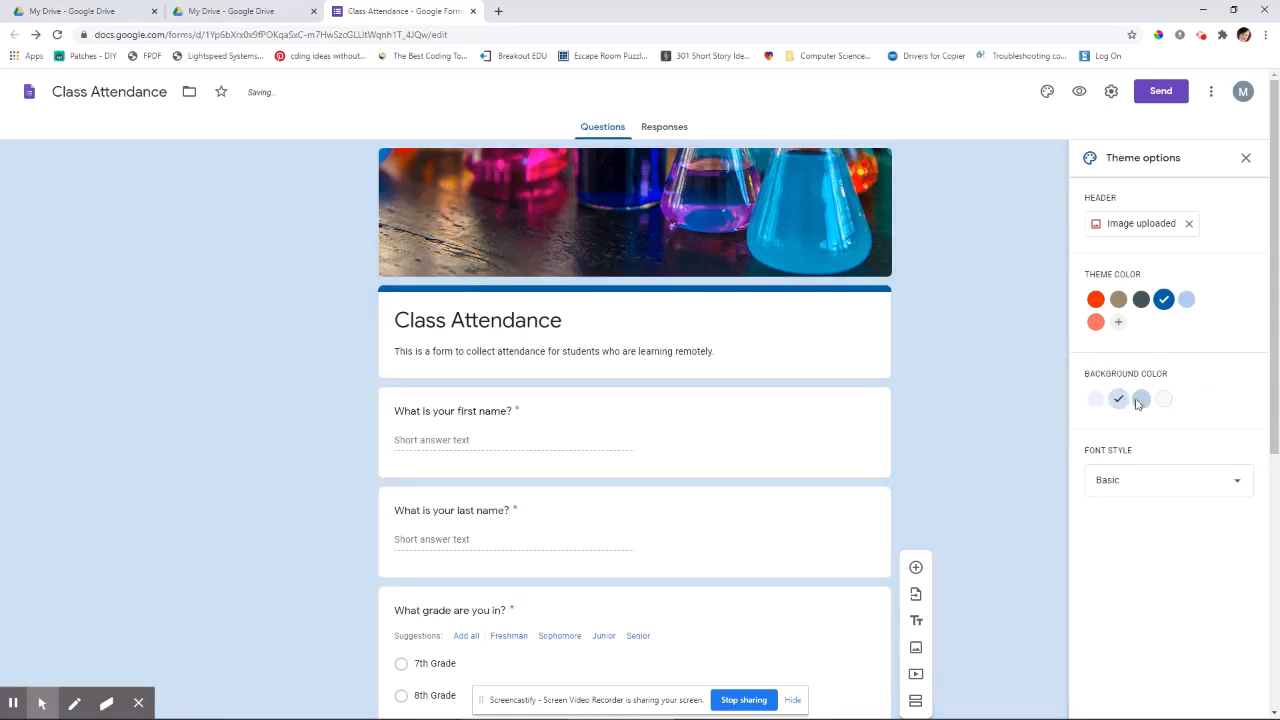
Try the Decorative and Formal font styles, set the font style to Playful and close the theme options.
click(1134, 483)
click(1120, 511)
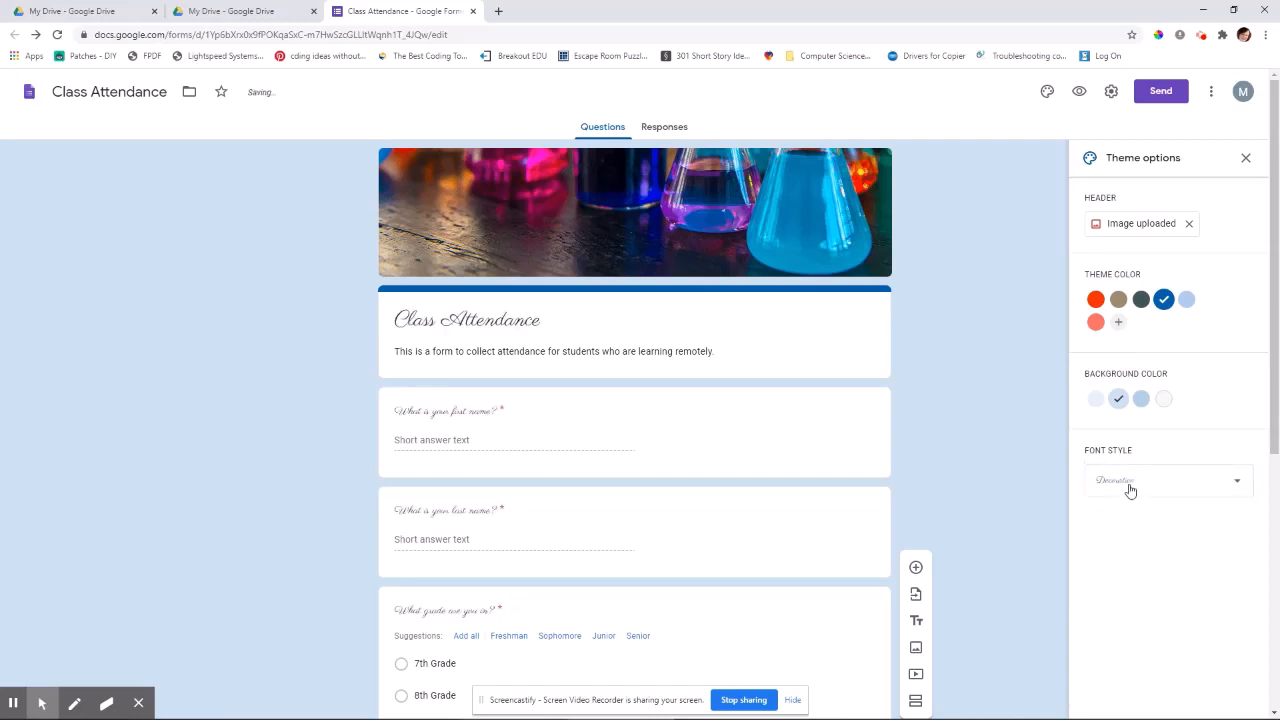
click(1131, 483)
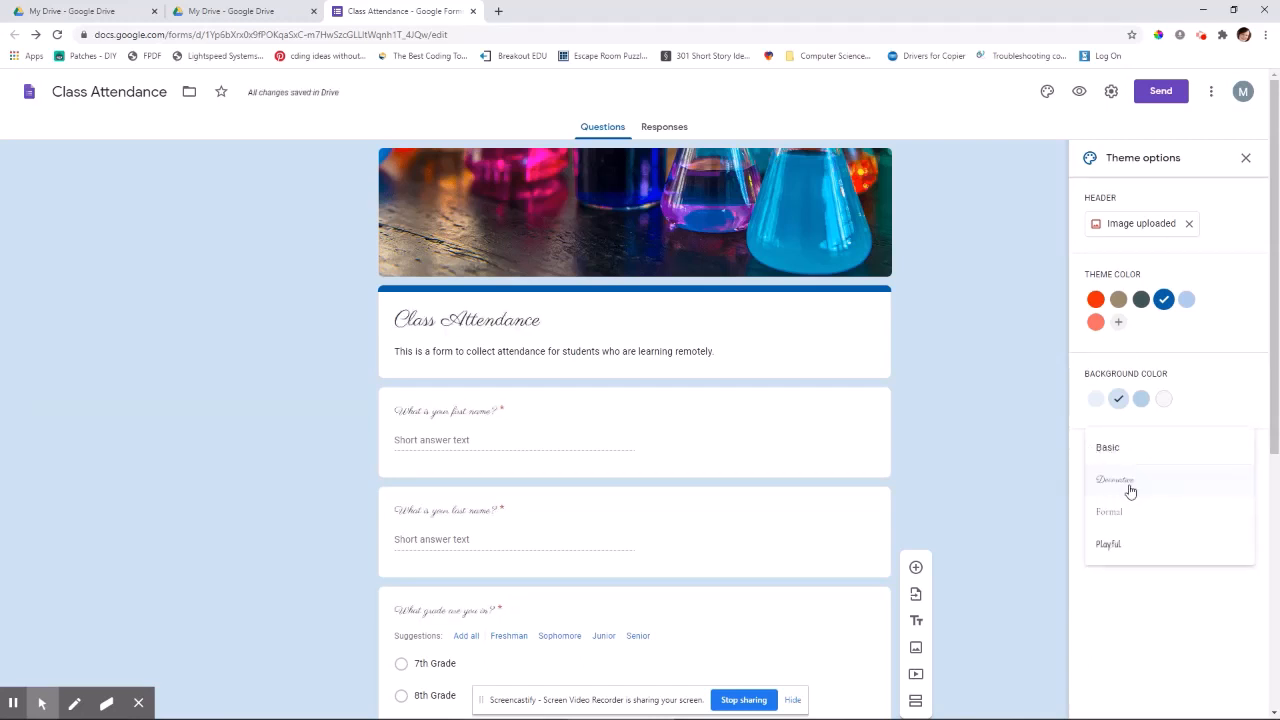
click(1128, 515)
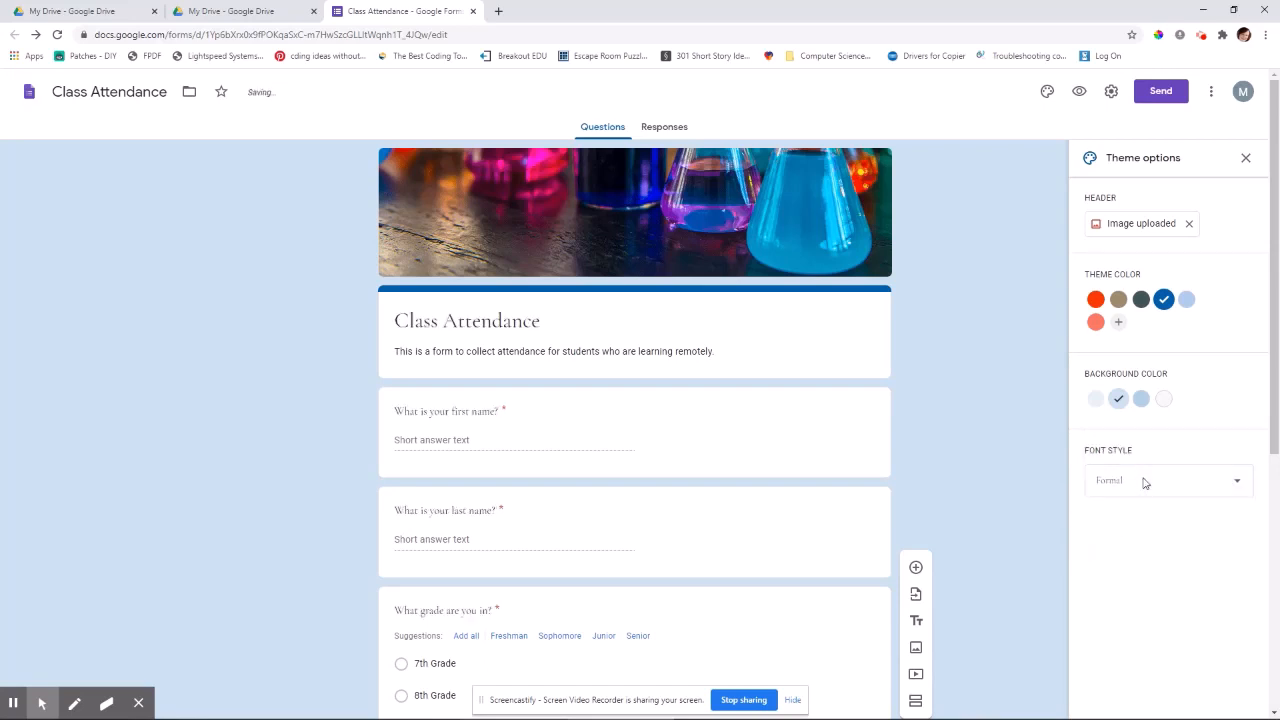
click(1143, 480)
click(1112, 523)
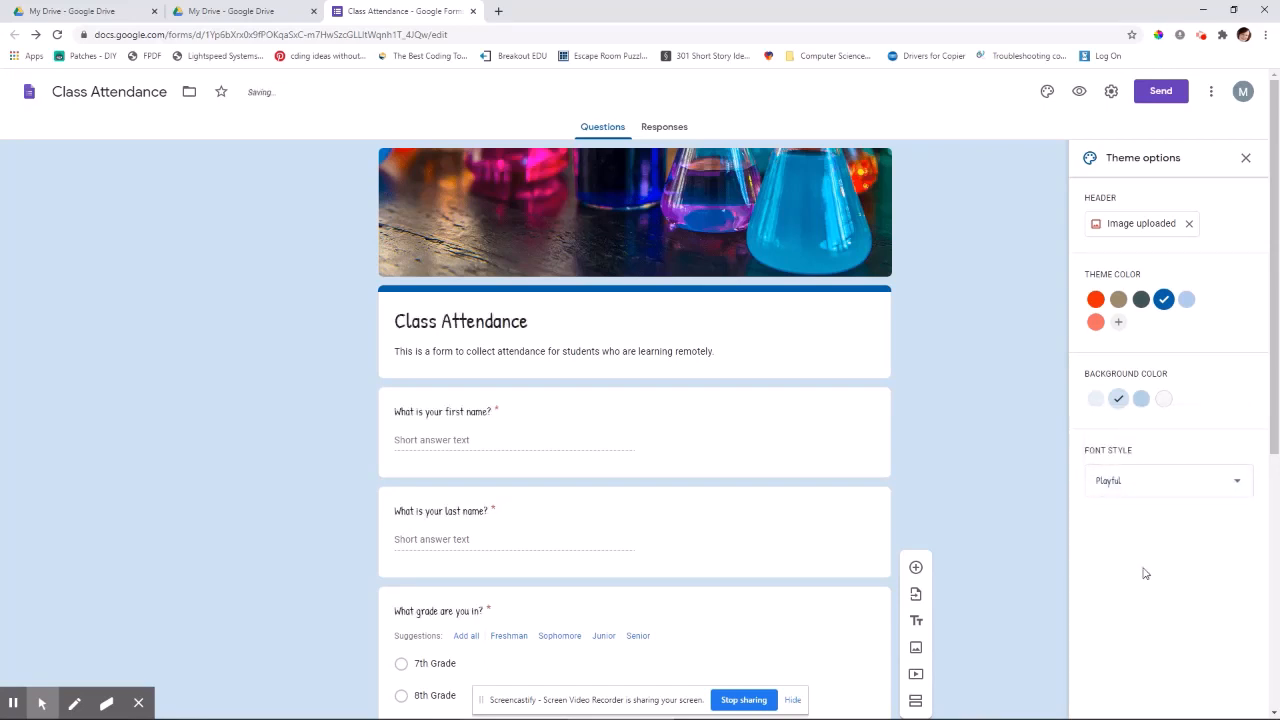
scroll(935, 433, down, 2)
scroll(991, 437, up, 2)
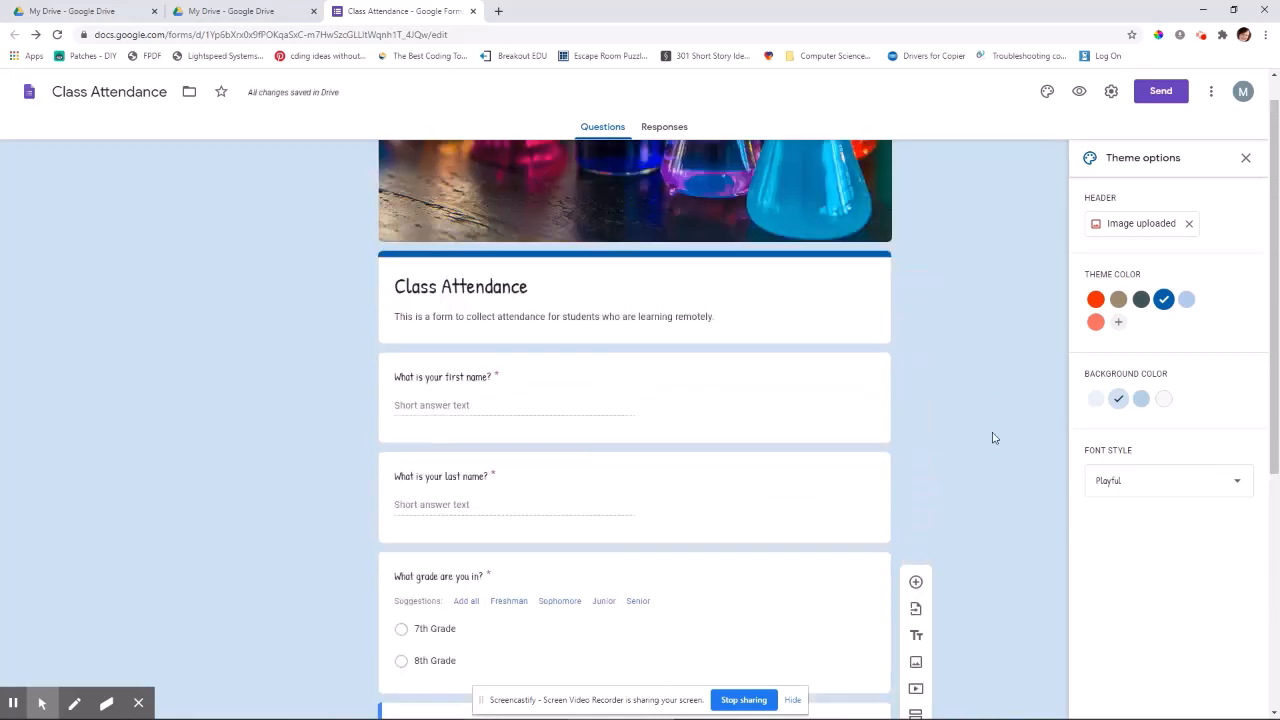
click(1245, 158)
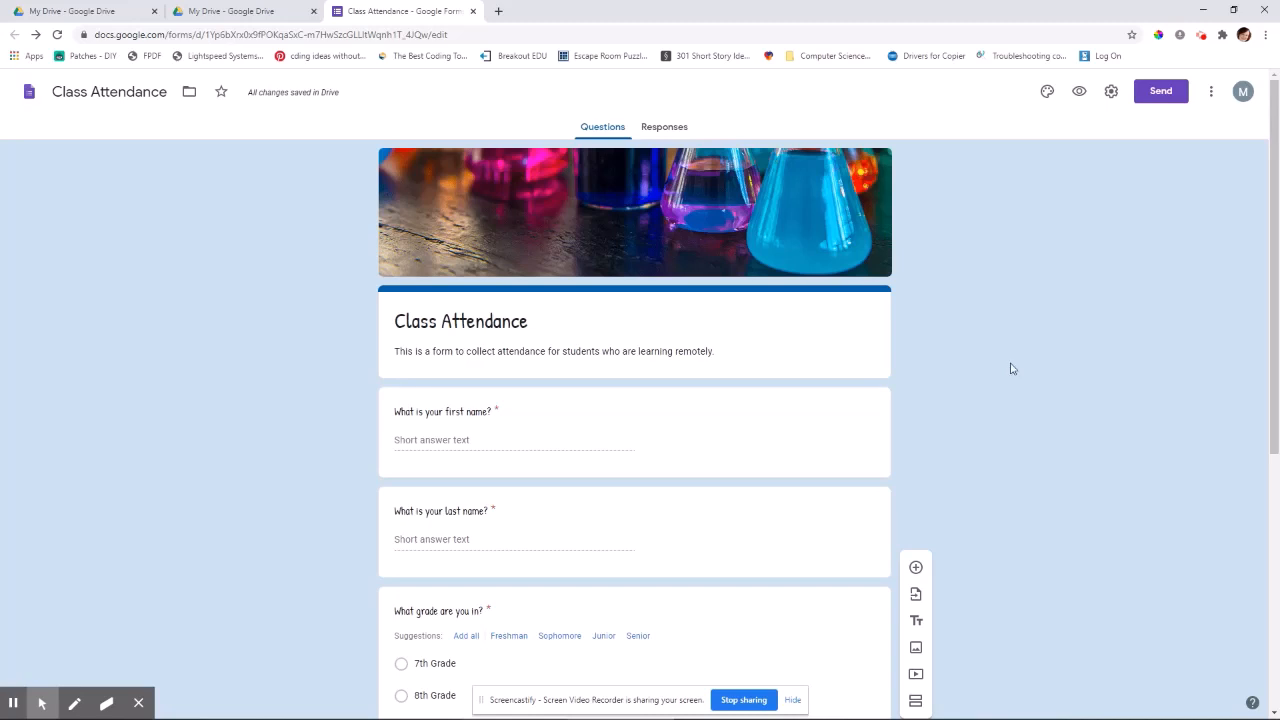
click(1211, 92)
click(975, 332)
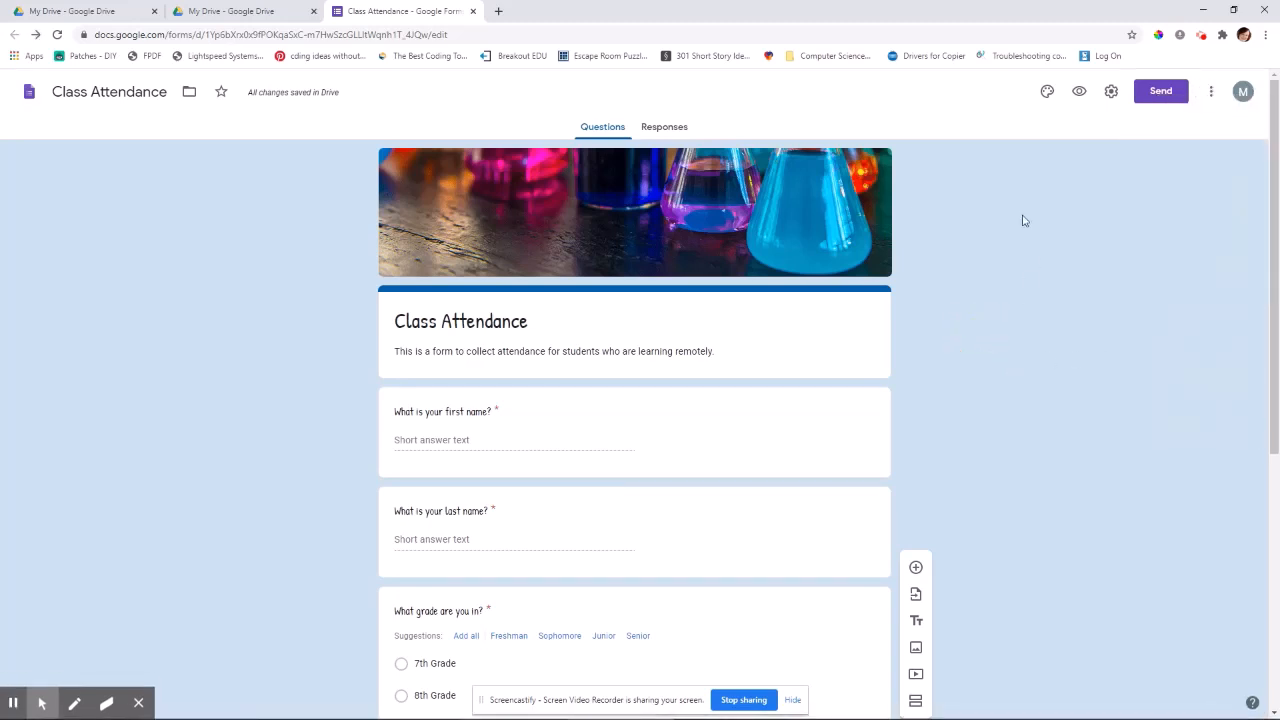
Open the form's send options, shorten the share link's URL and copy the link.
click(1145, 96)
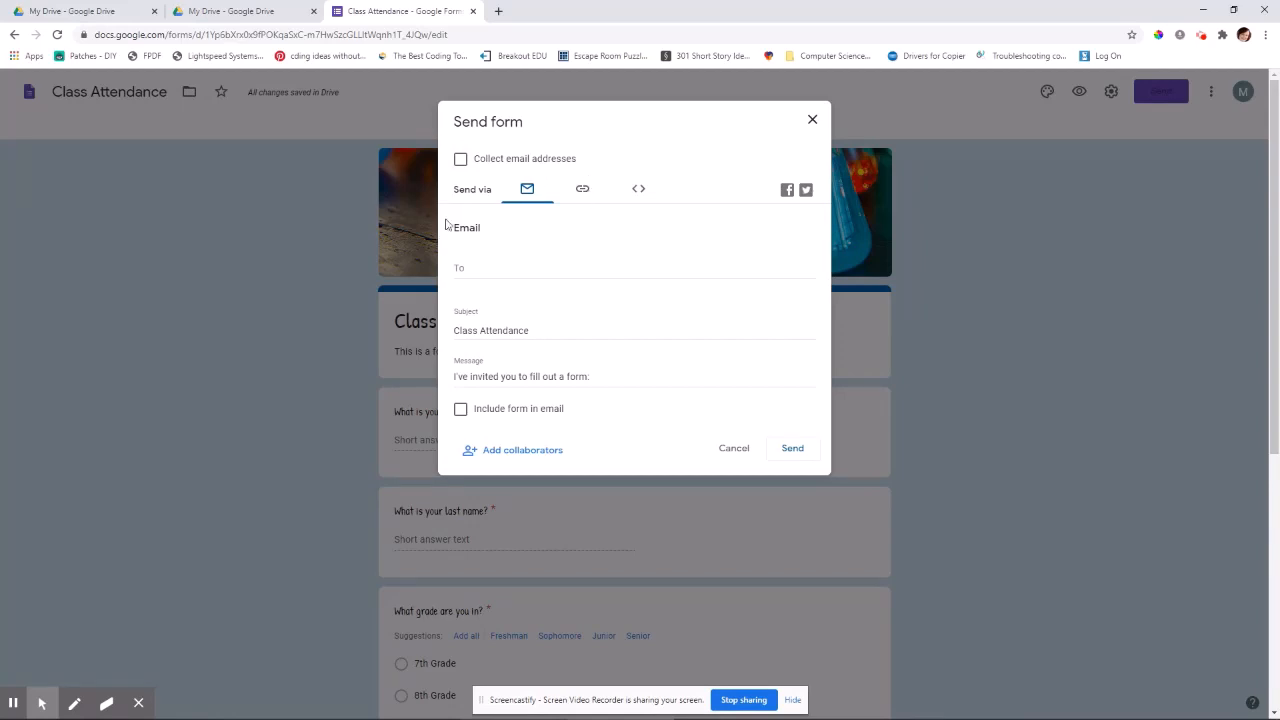
click(582, 189)
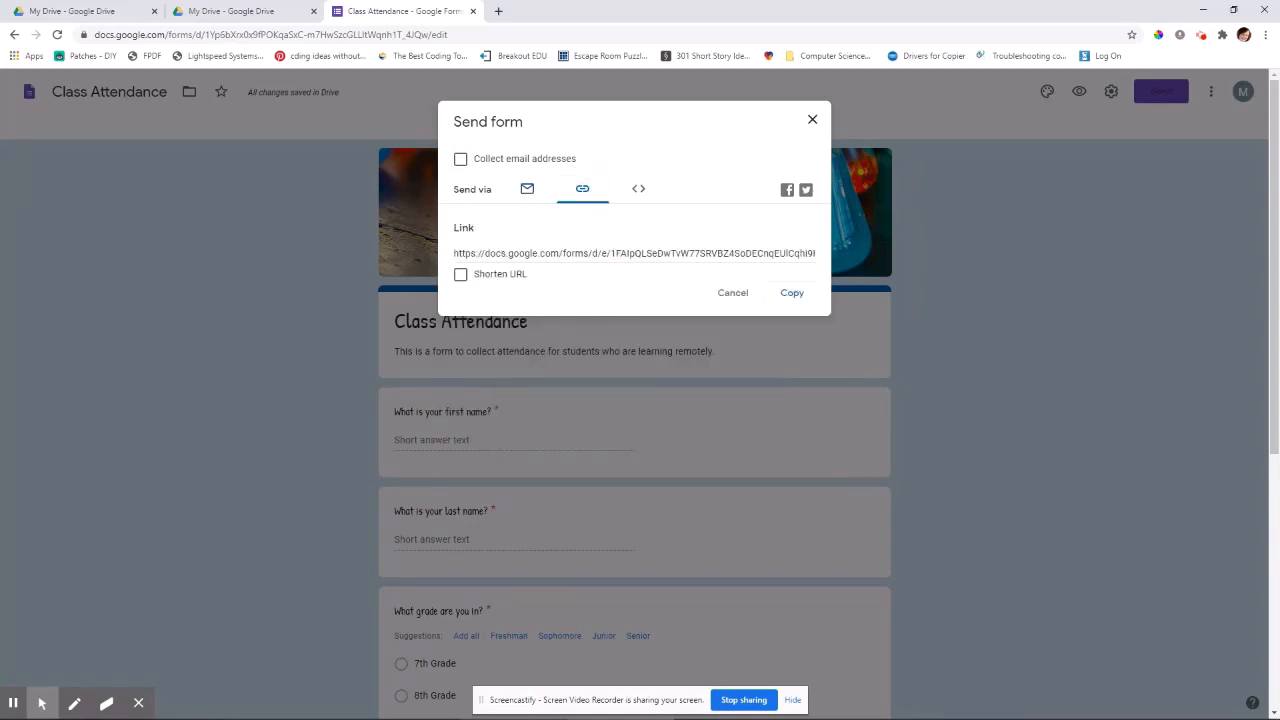
click(460, 274)
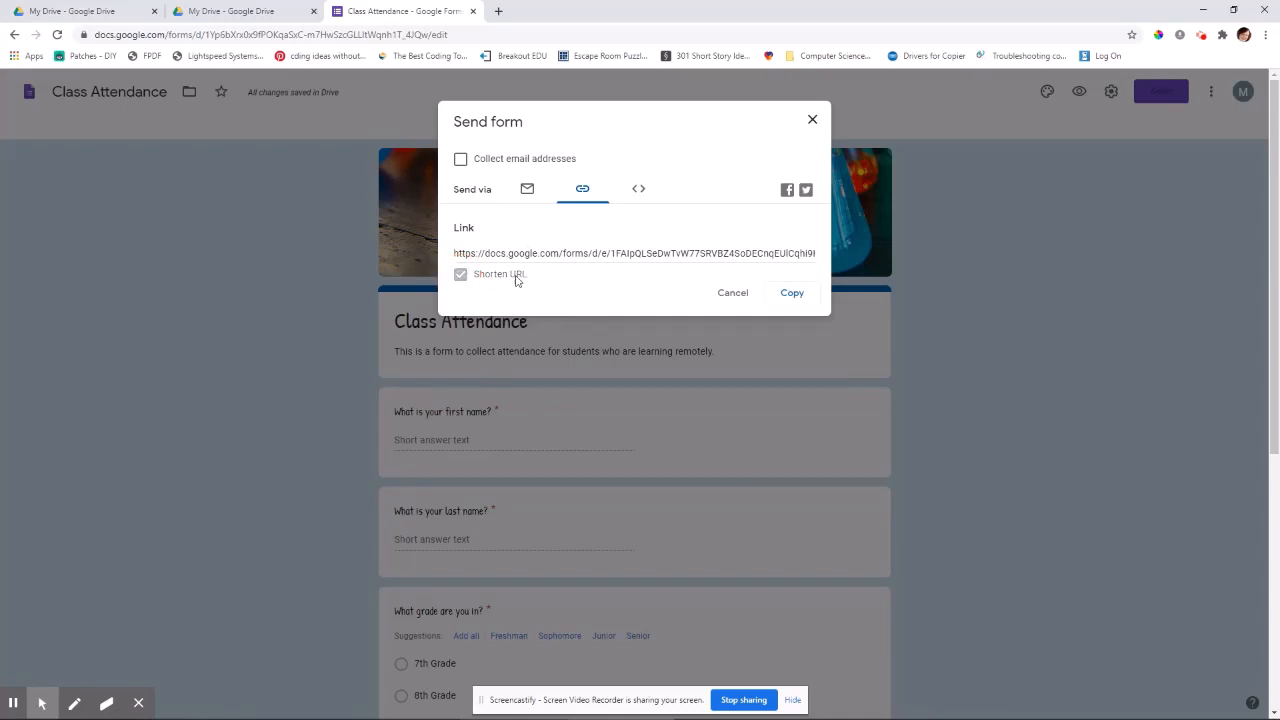
click(797, 302)
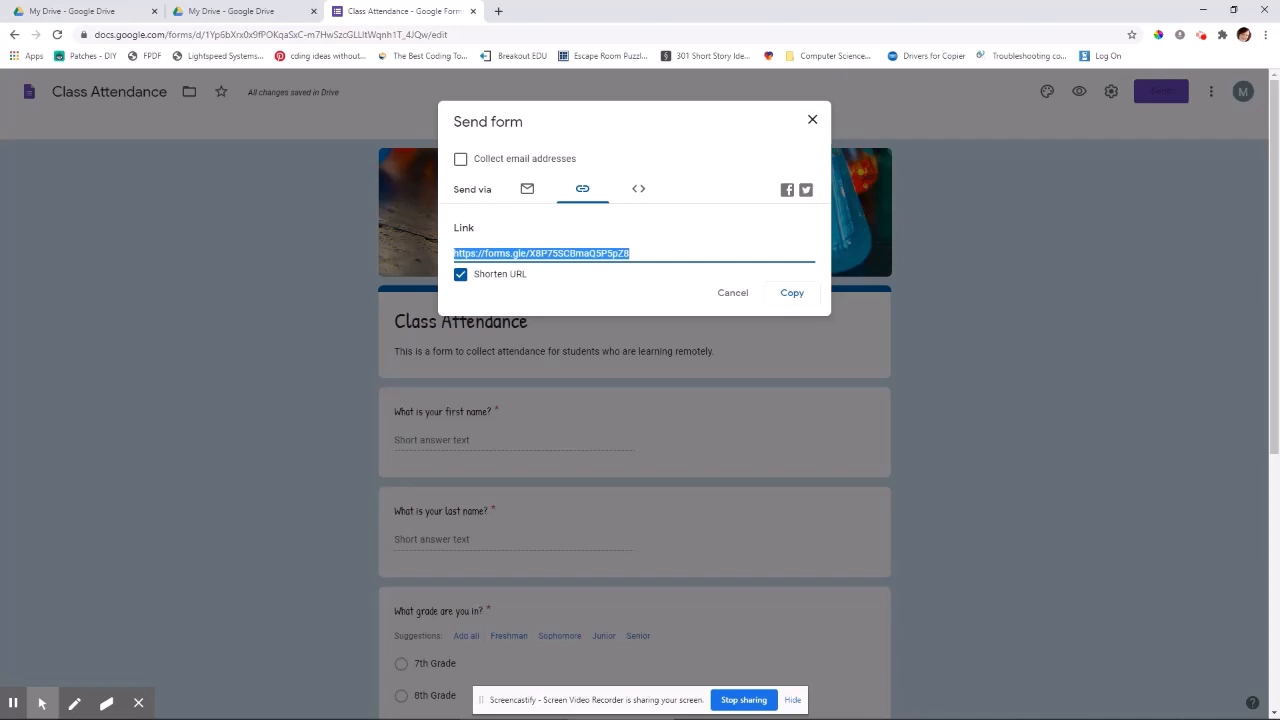
Switch the send options to Embed HTML and copy the form's embed code.
click(639, 190)
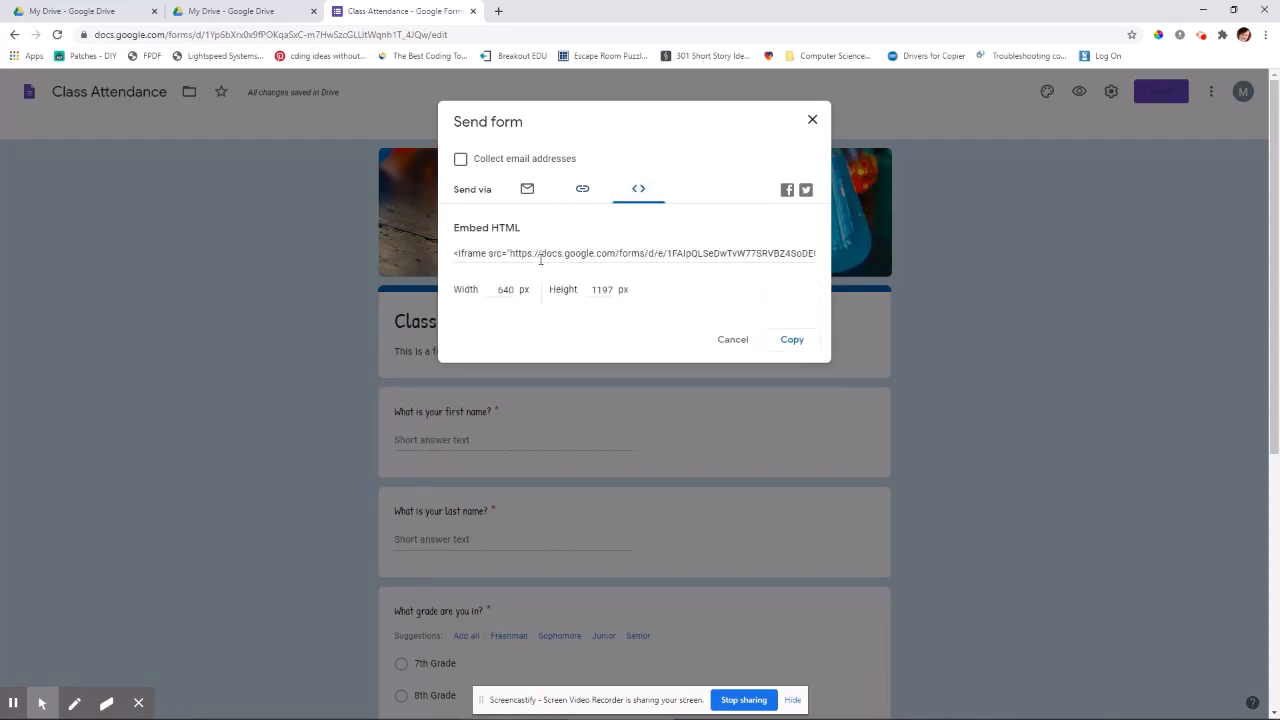
click(791, 340)
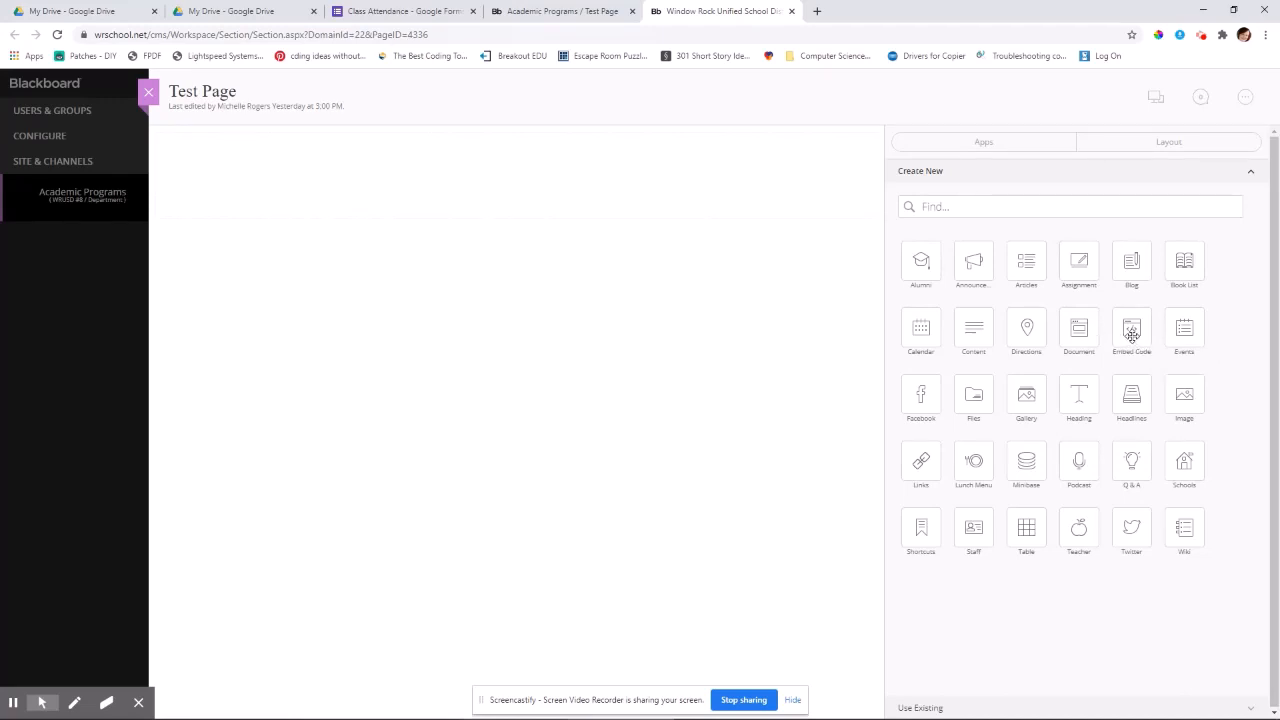
Add an Embed Code app to Test Page in the Blackboard site editor and name it Class Attendance.
drag(1131, 333, 360, 169)
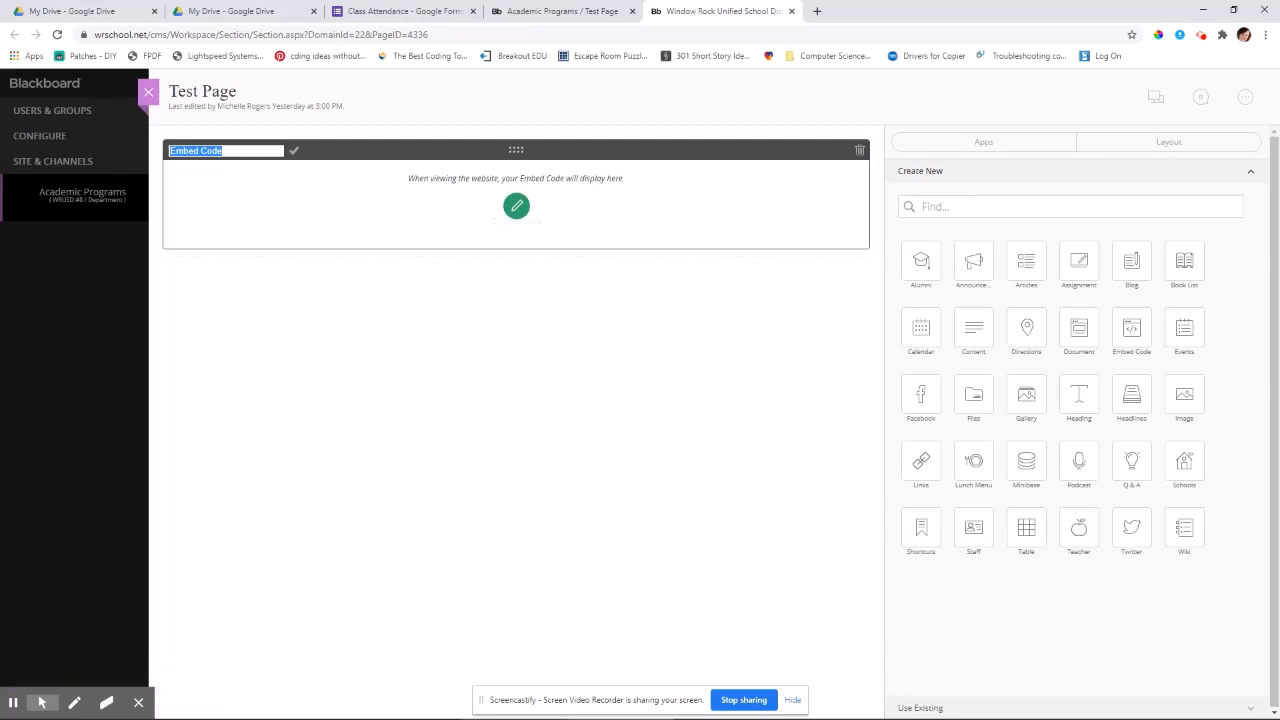
text(Class Attendance)
key(Return)
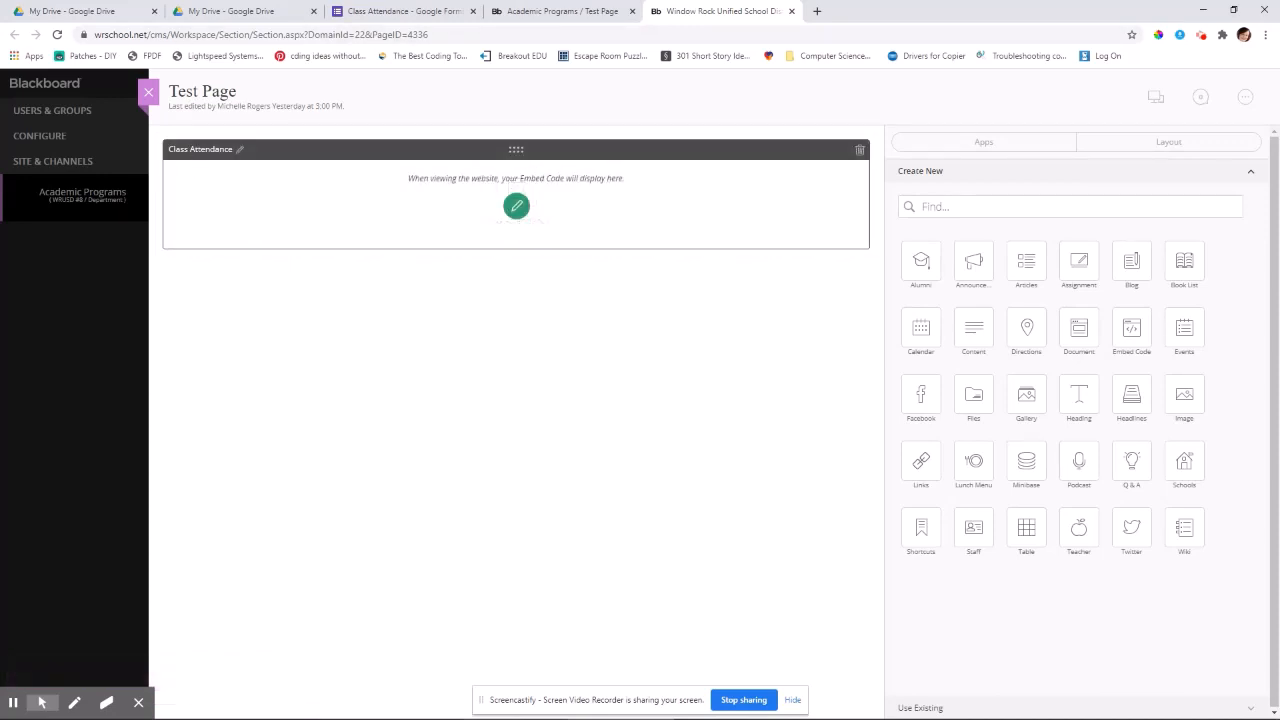
In the Class Attendance app's options, enable showing the app name on the page and save the options.
mouse_move(43, 703)
click(17, 672)
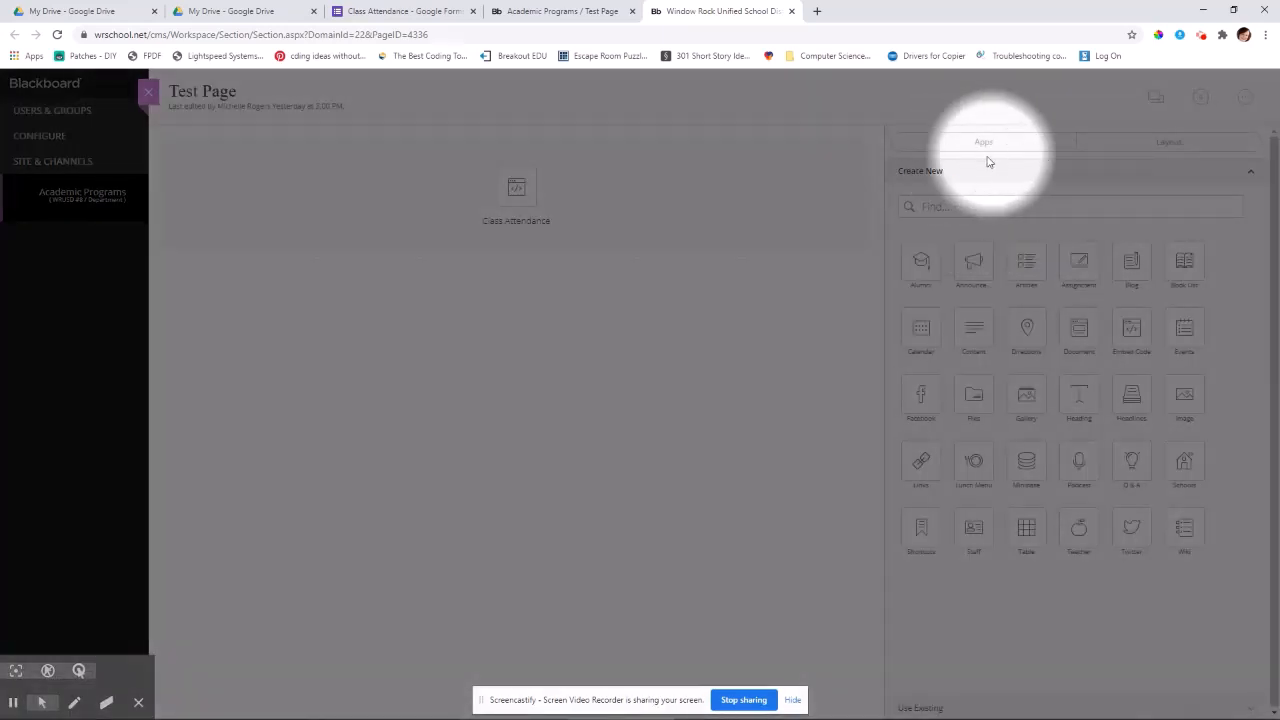
mouse_move(757, 176)
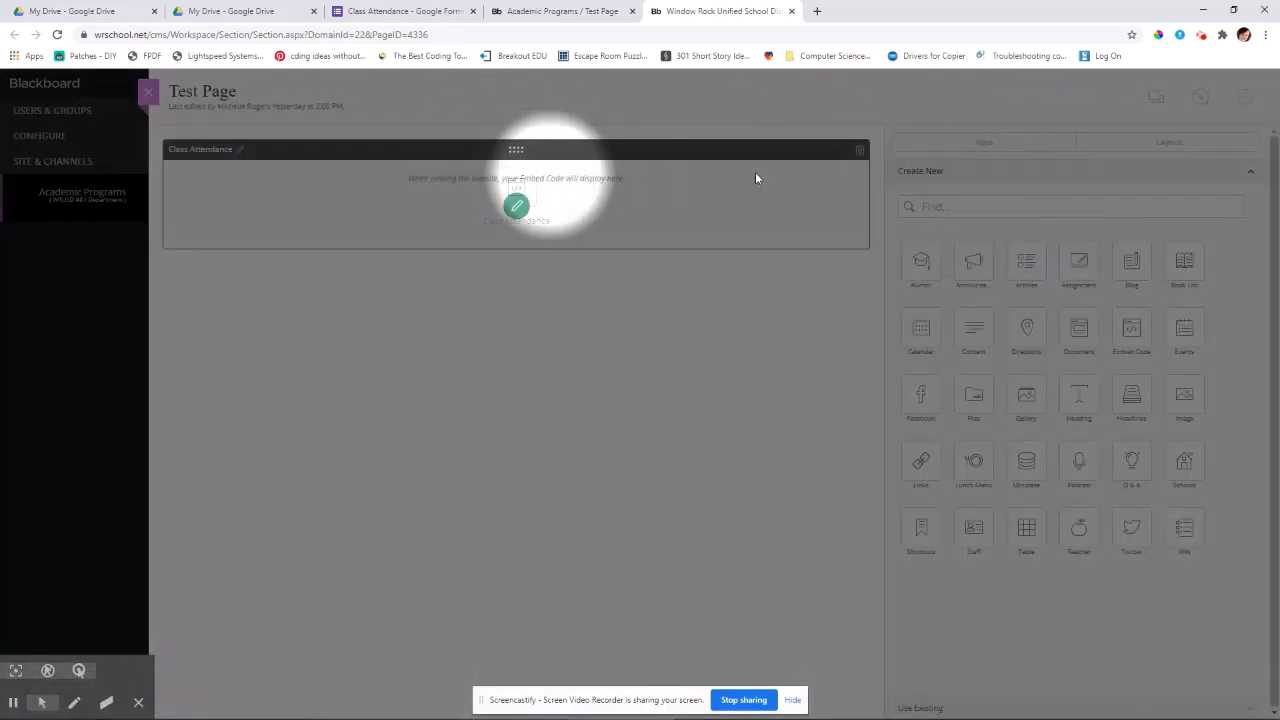
click(518, 210)
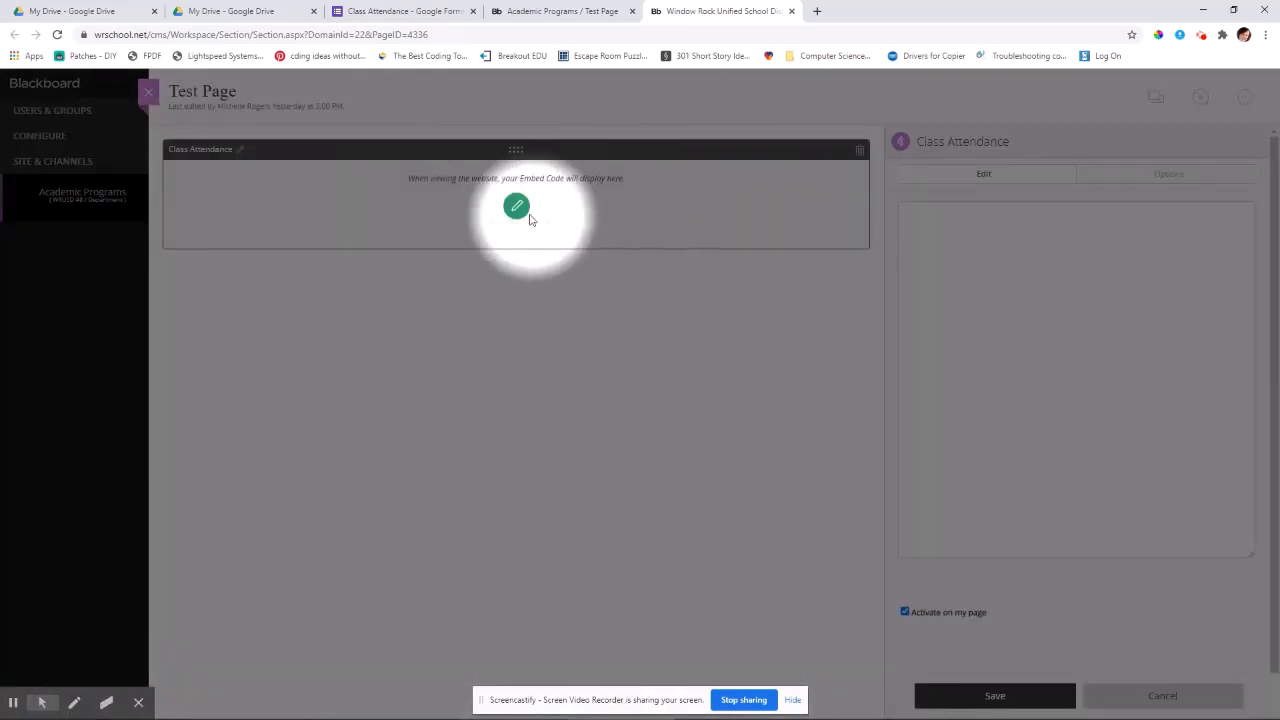
click(1177, 179)
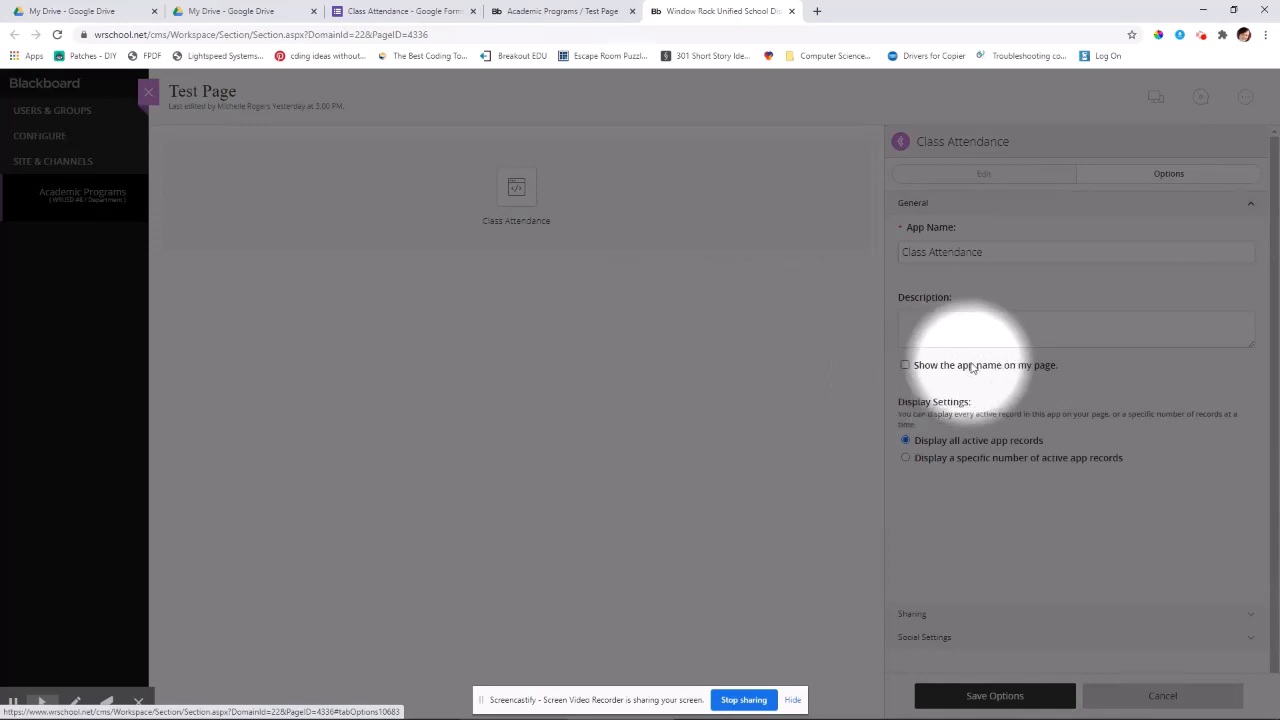
click(906, 365)
click(975, 695)
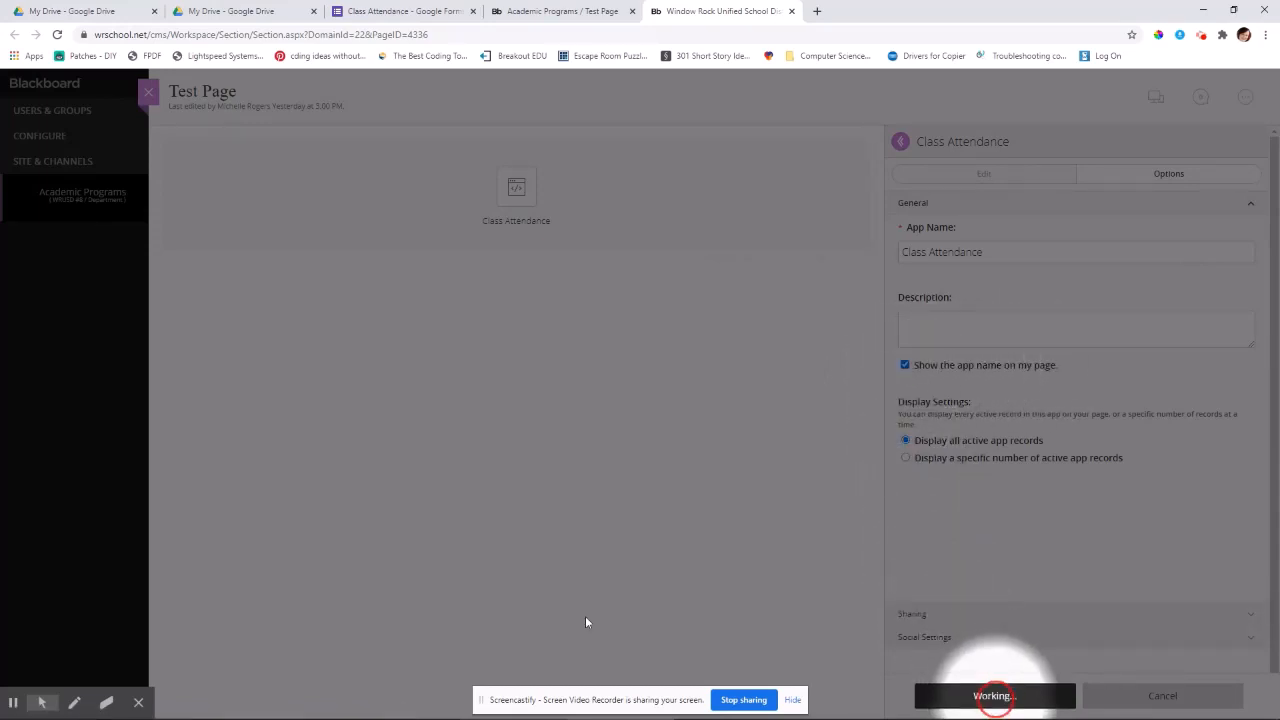
click(16, 670)
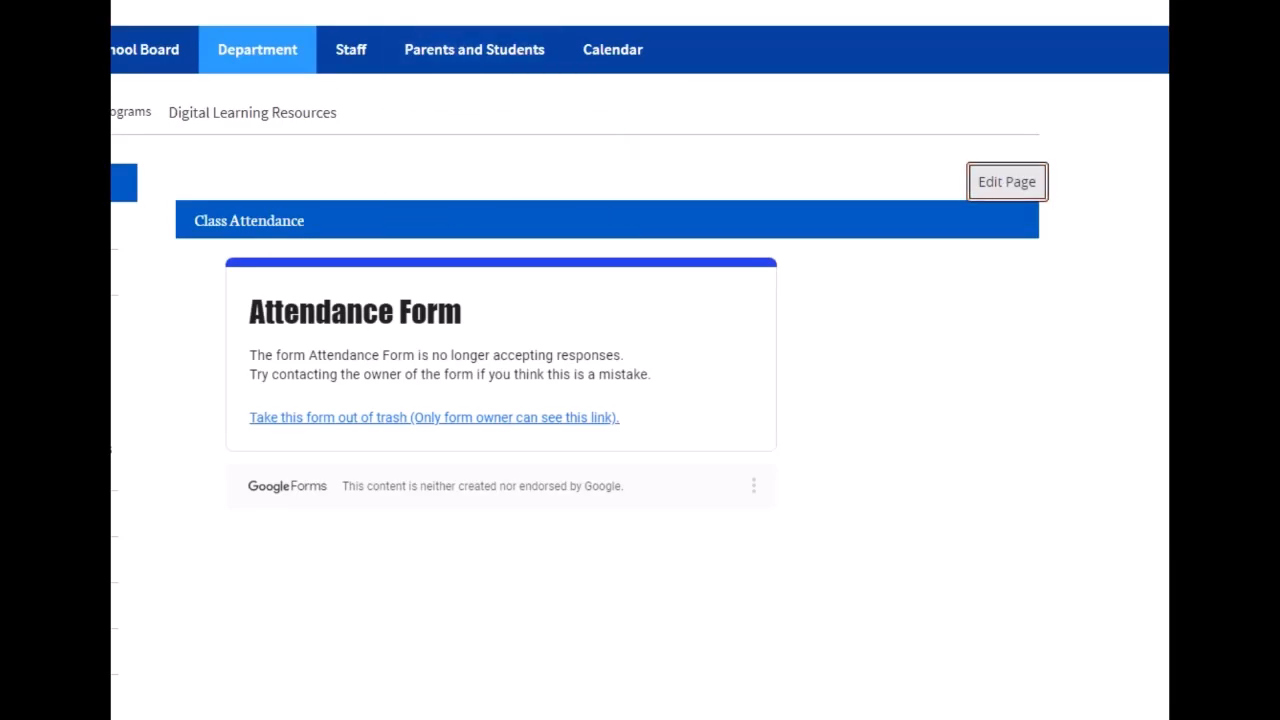
Open the Class Attendance app's code editor on Test Page and copy the form's Embed HTML code from its send options.
key(F5)
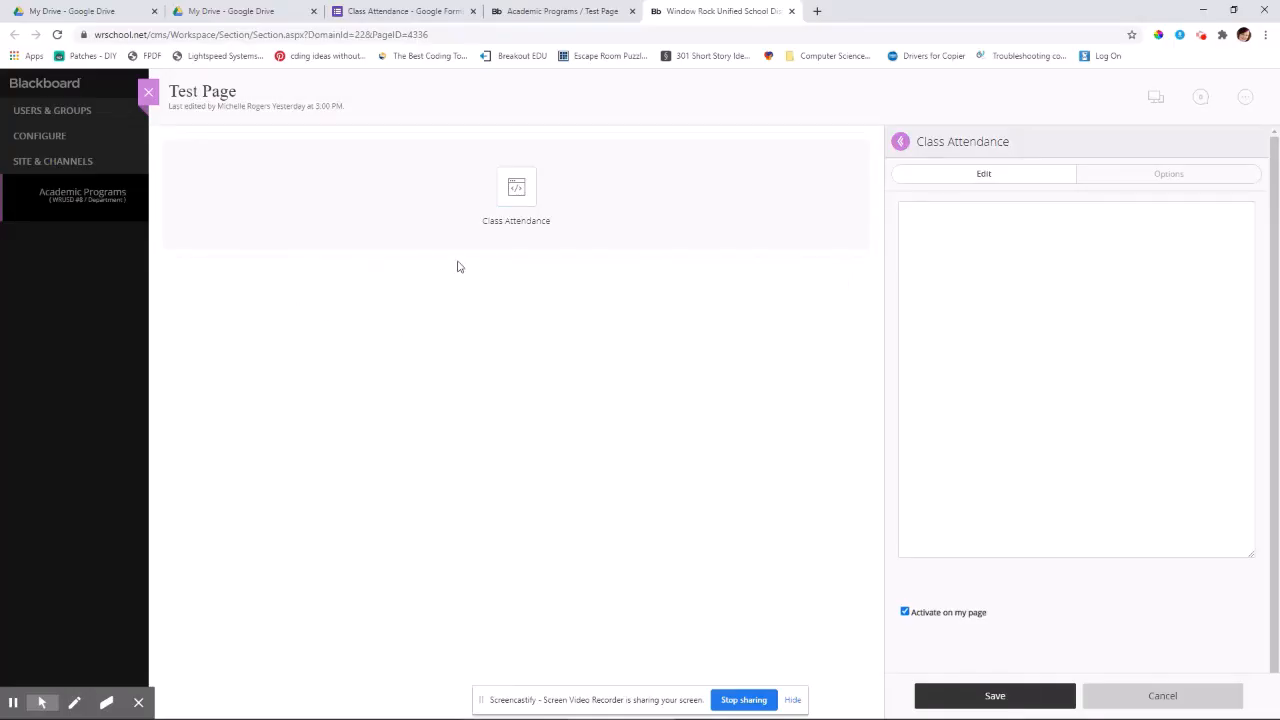
mouse_move(512, 212)
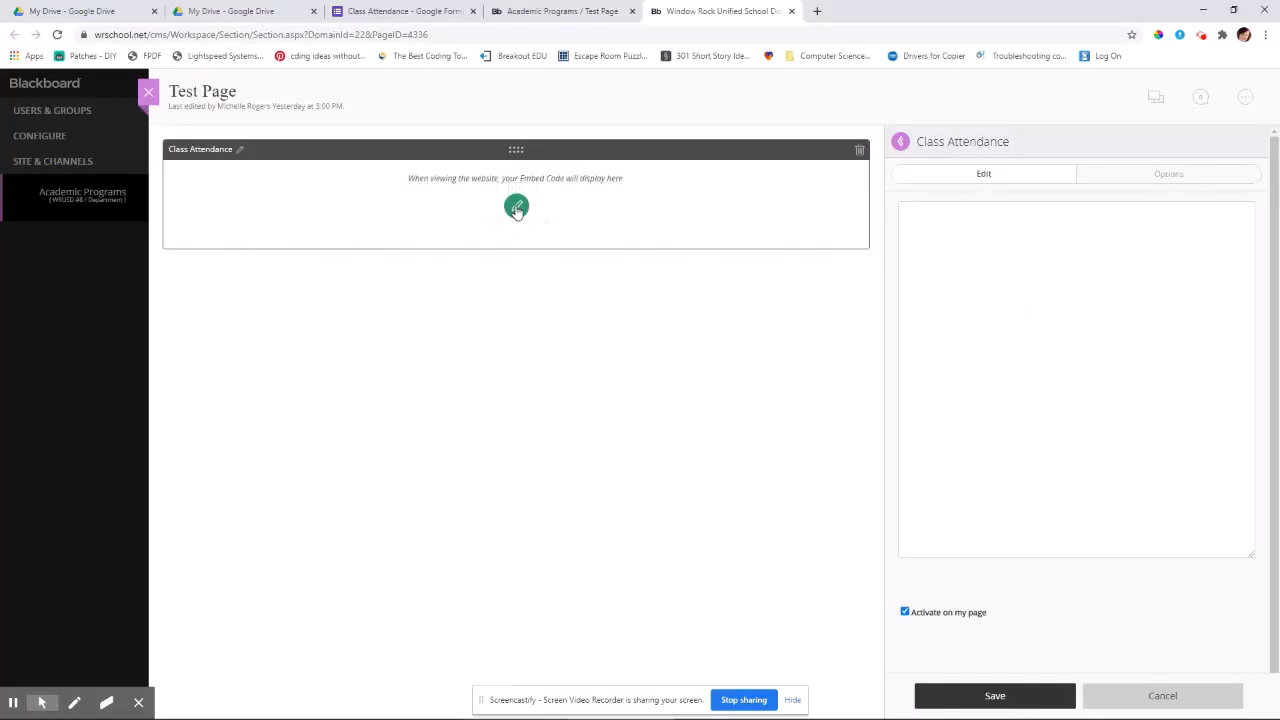
click(516, 208)
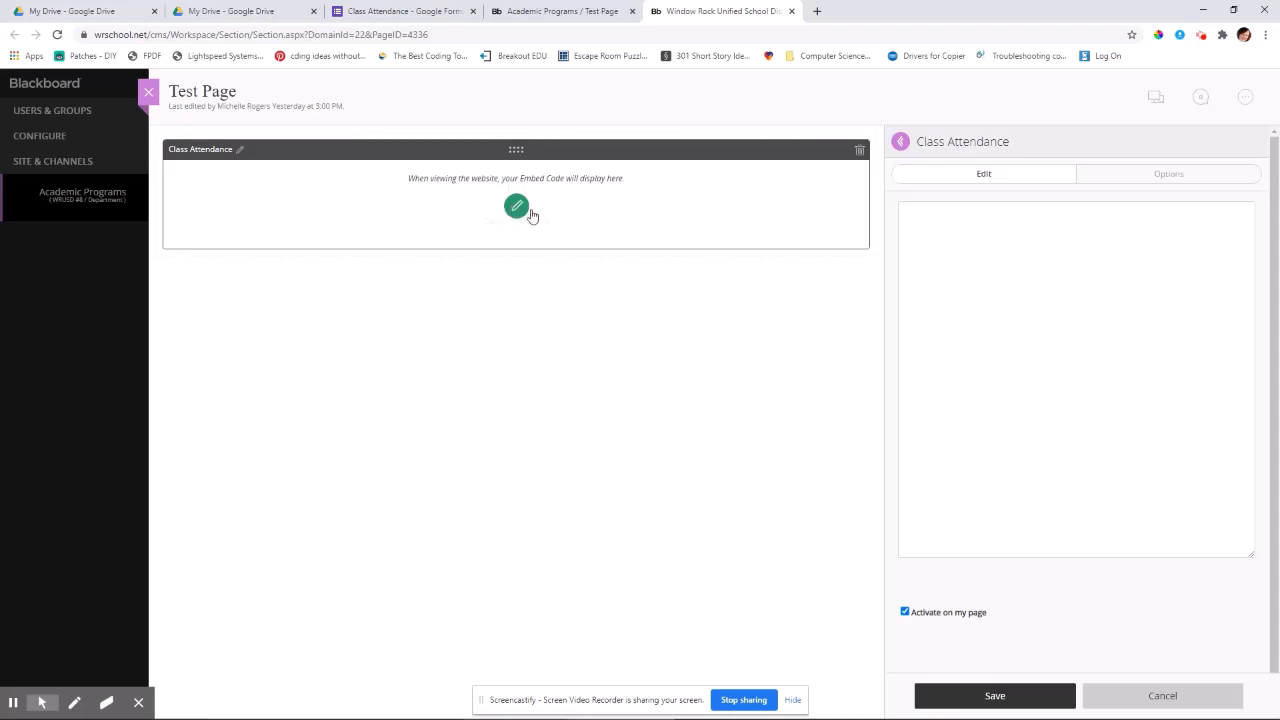
click(958, 231)
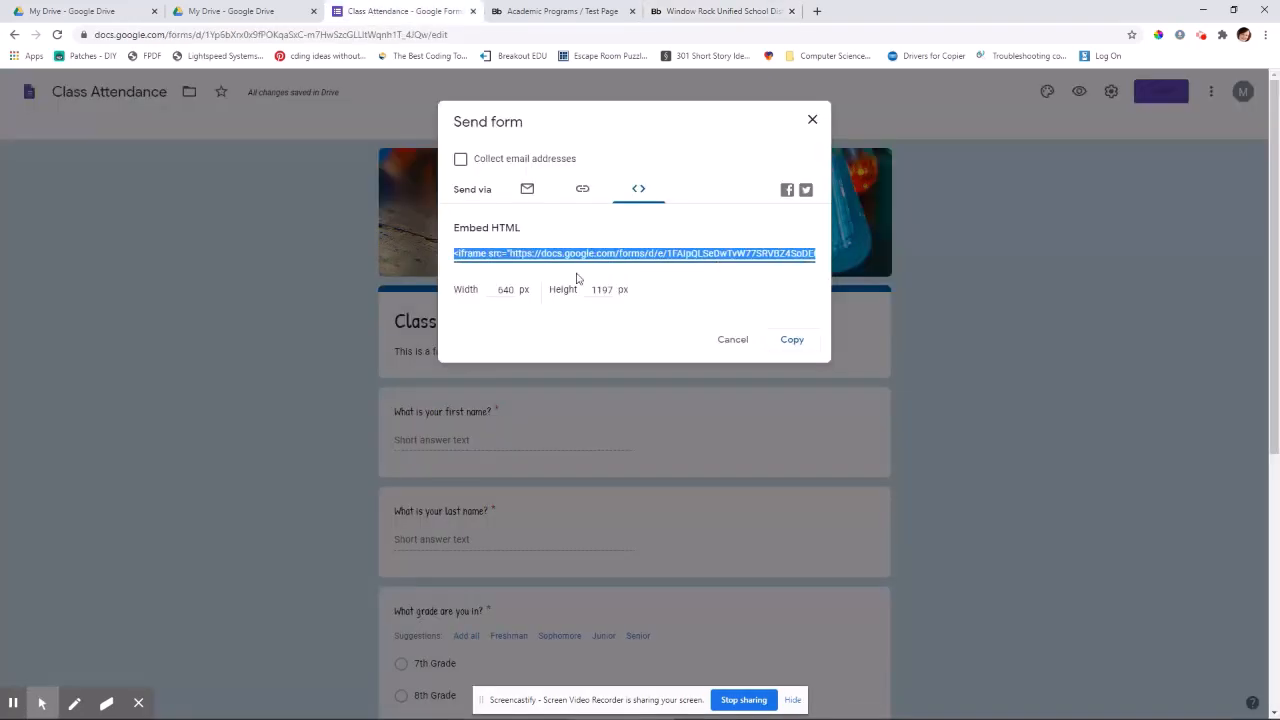
click(792, 343)
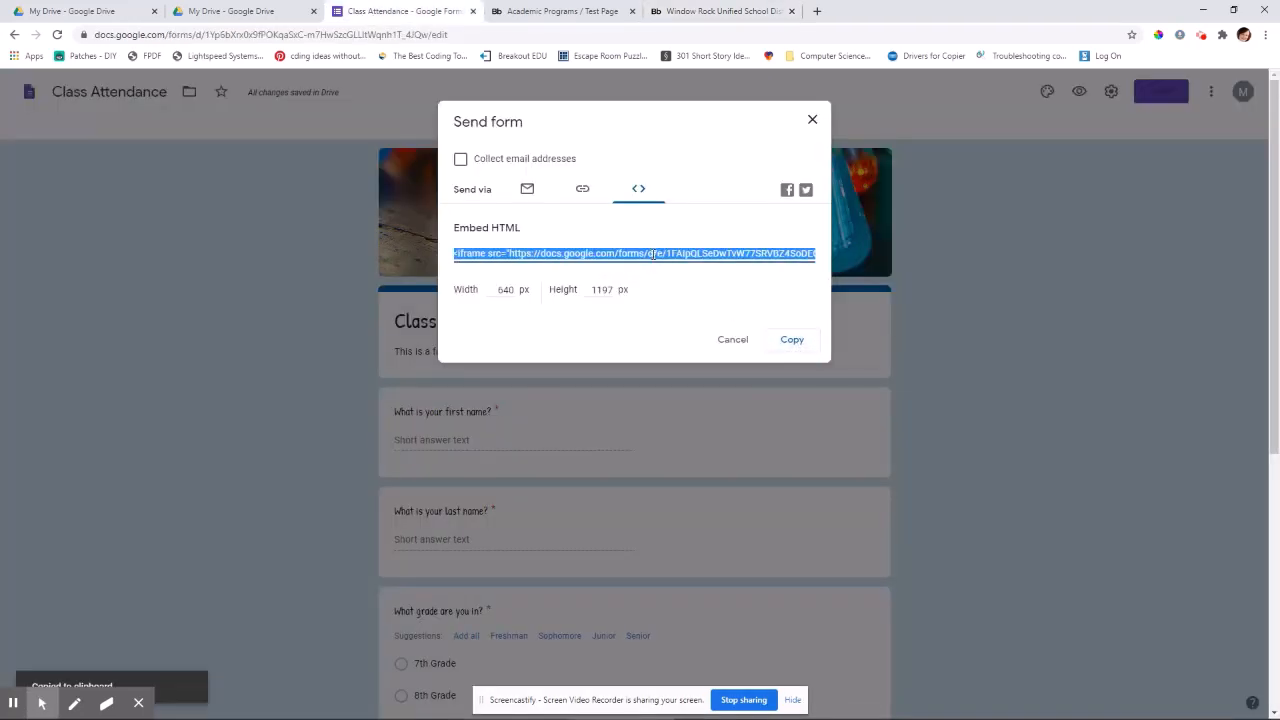
Paste the form's iframe embed code into the Class Attendance app on Test Page and save it.
click(720, 11)
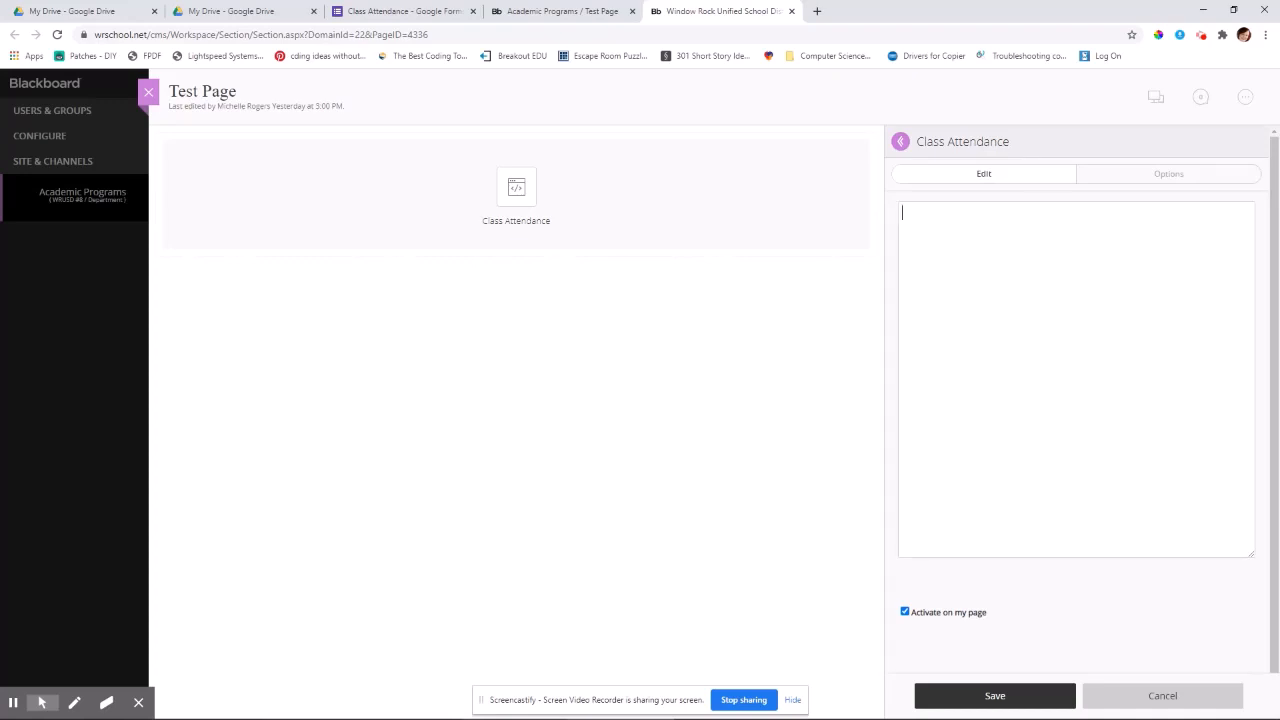
right_click(948, 229)
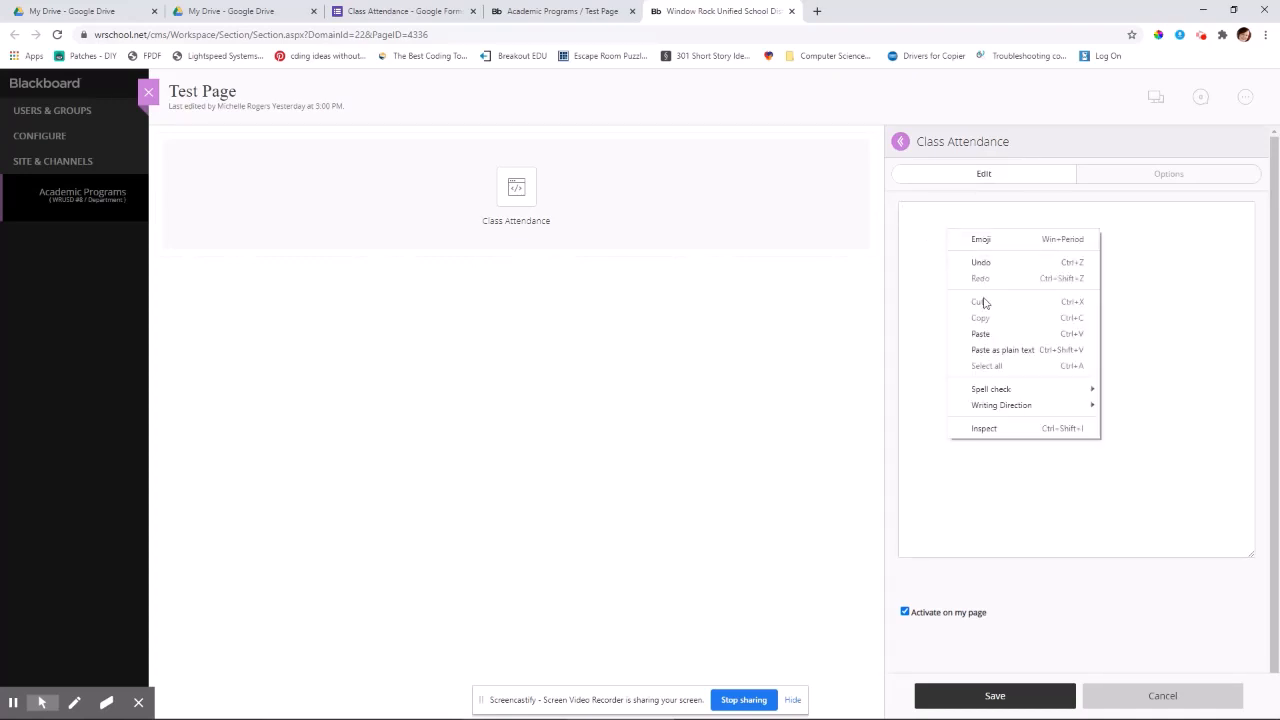
click(991, 336)
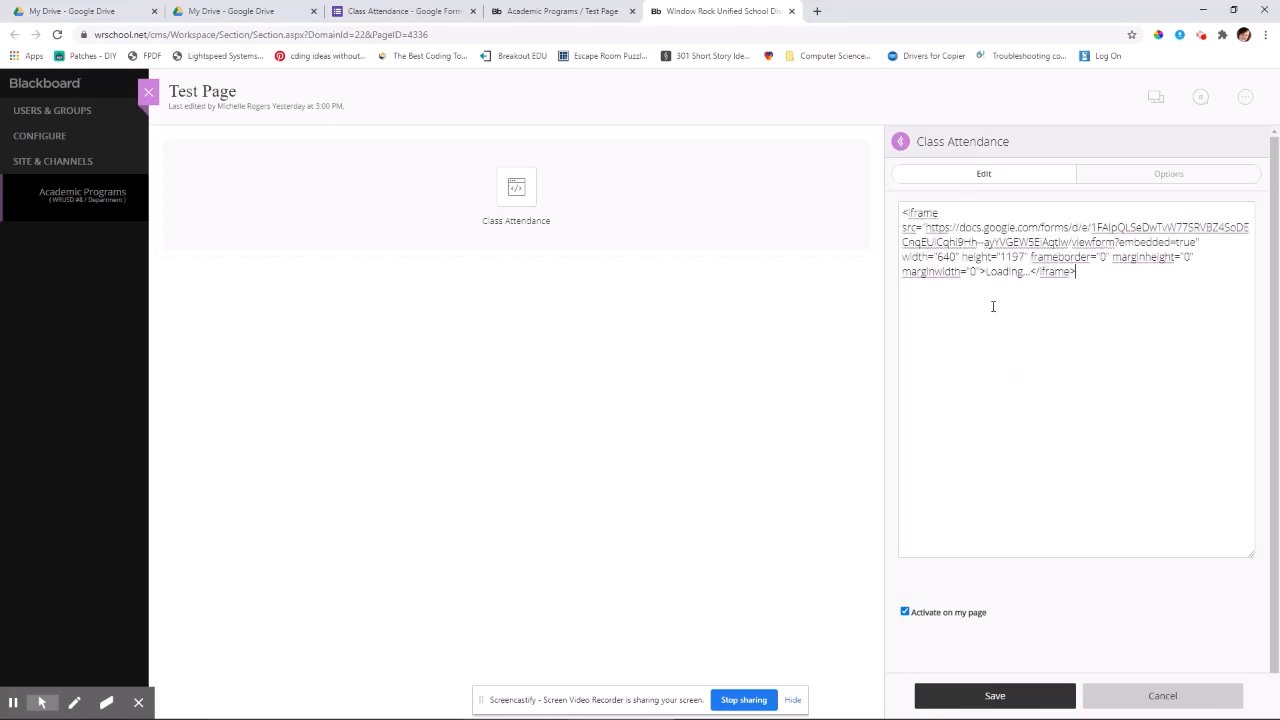
click(995, 695)
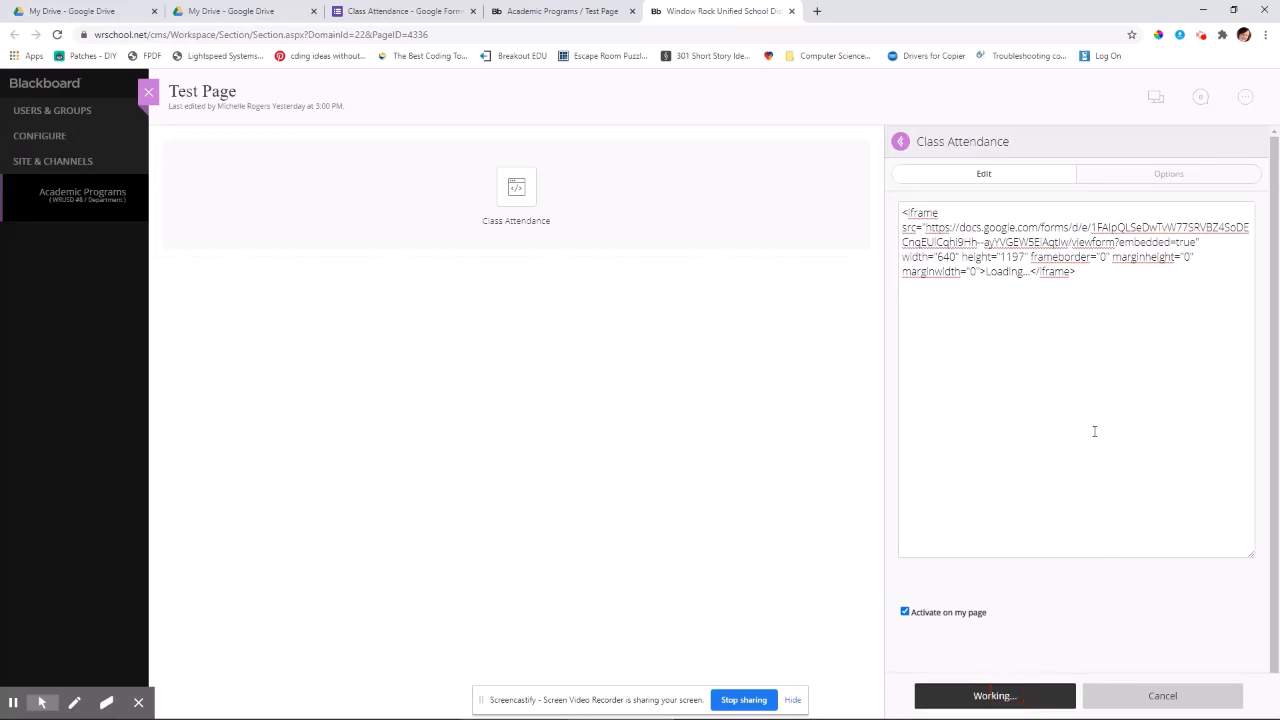
View the published Test Page and examine the embedded Class Attendance form from its title through all questions.
click(448, 12)
click(550, 12)
mouse_move(695, 245)
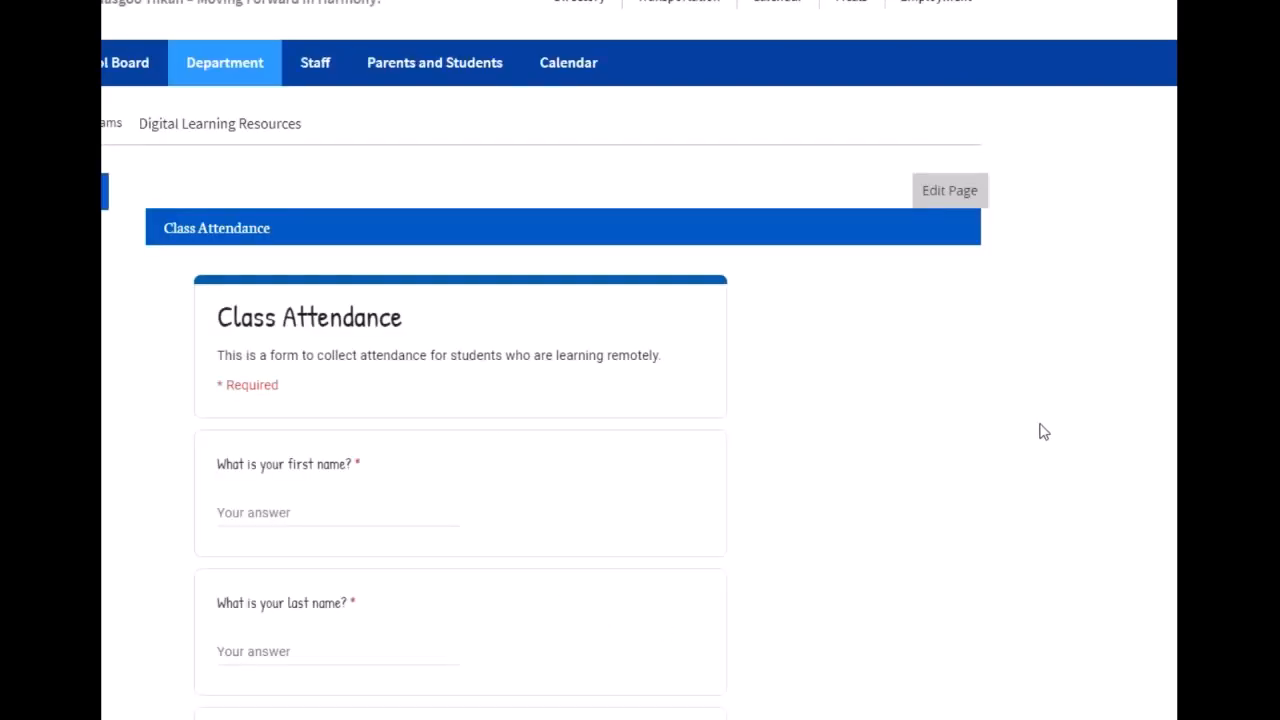
scroll(1043, 431, down, 1)
scroll(940, 389, down, 3)
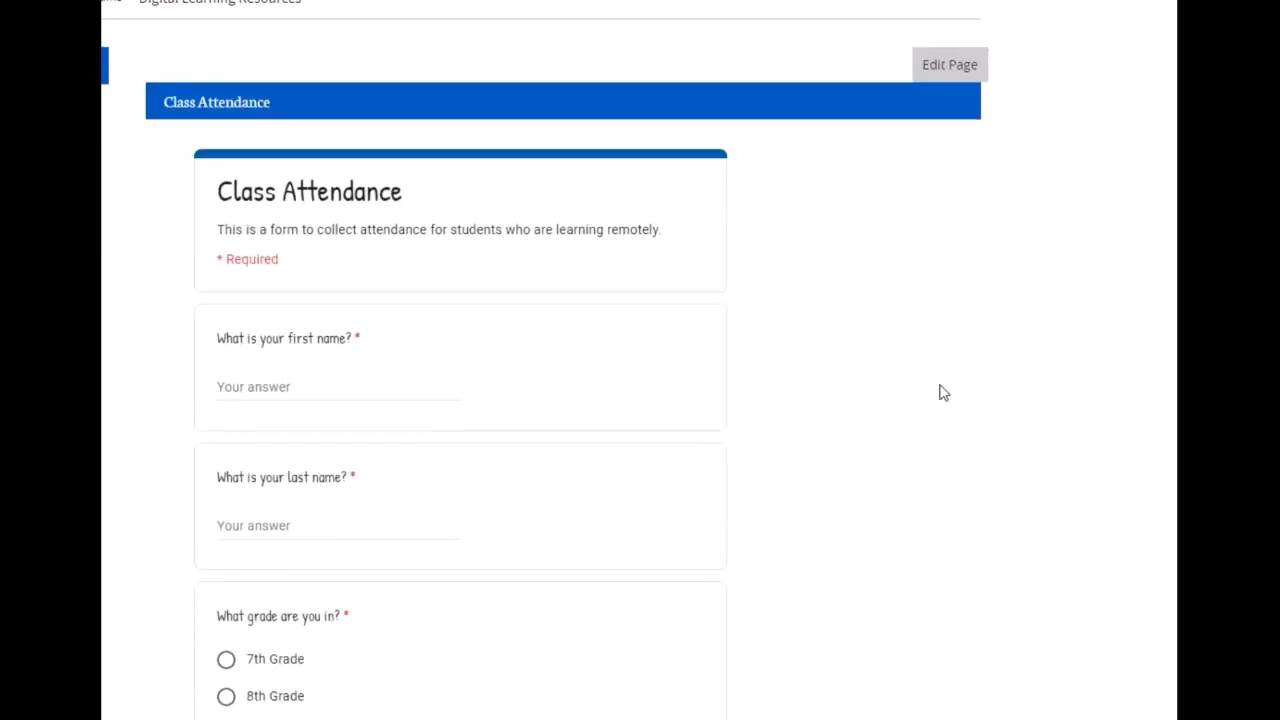
scroll(943, 389, down, 4)
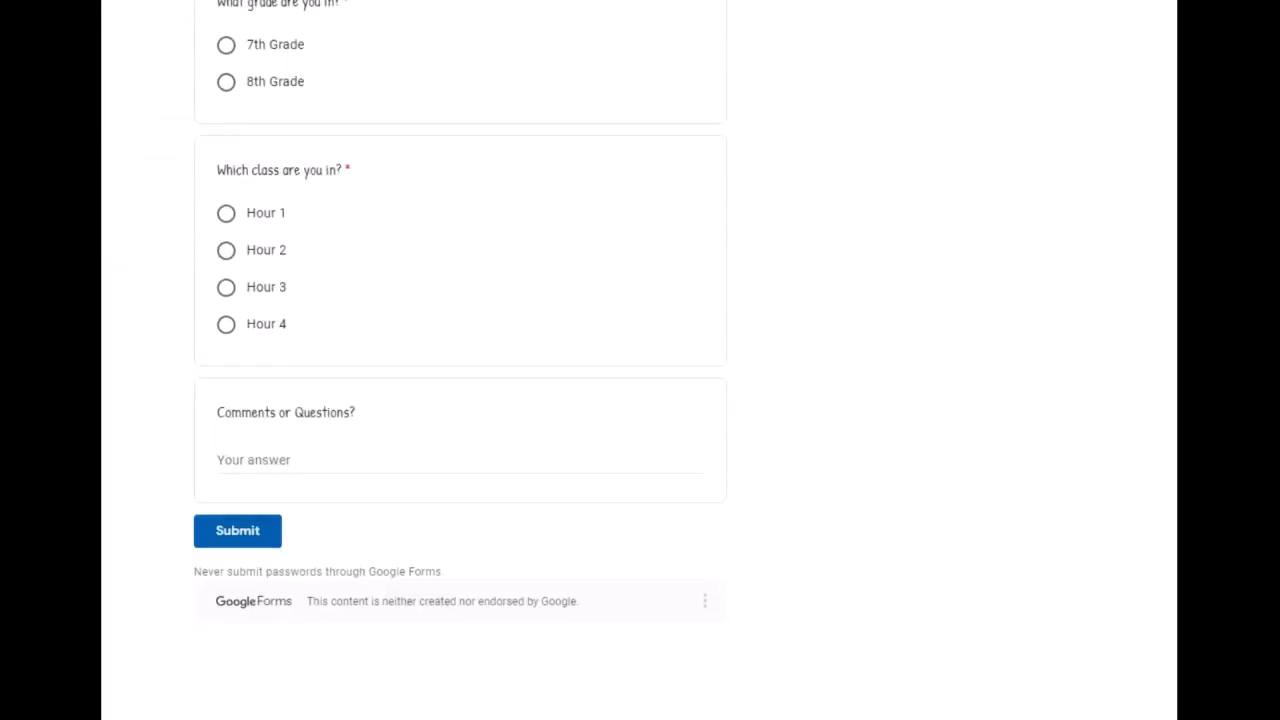
scroll(640, 360, up, 6)
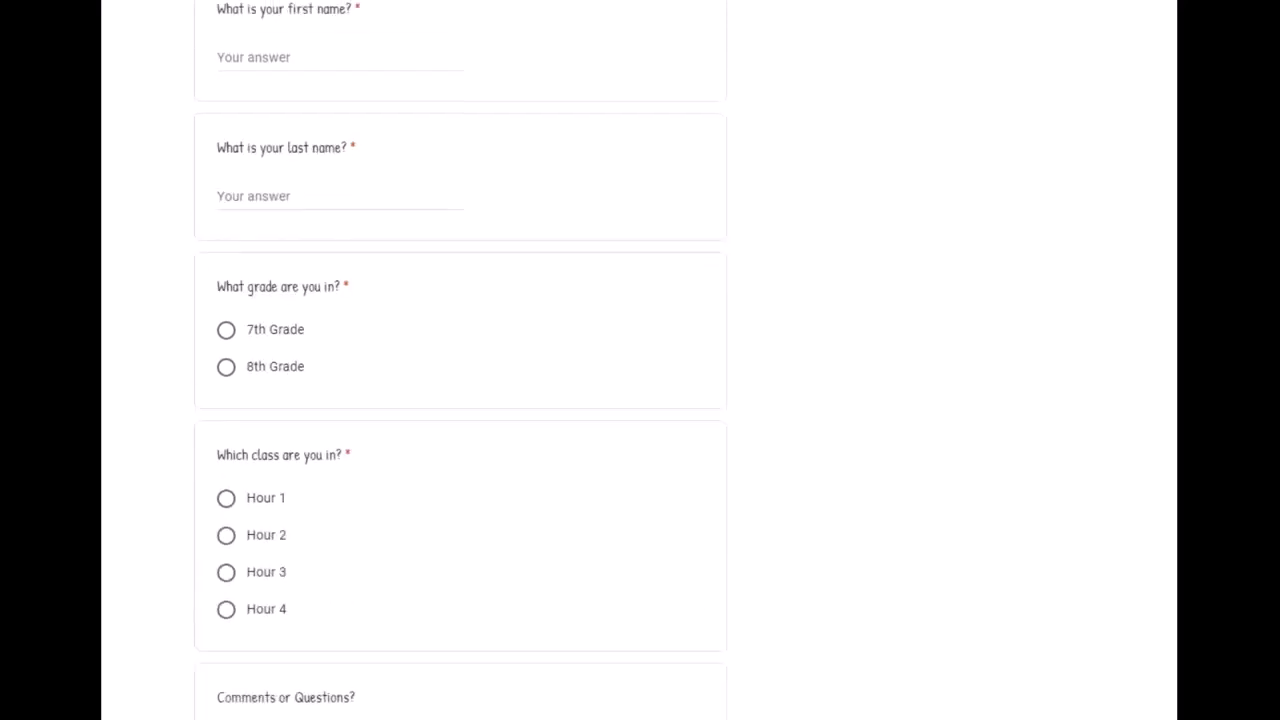
scroll(640, 360, up, 1)
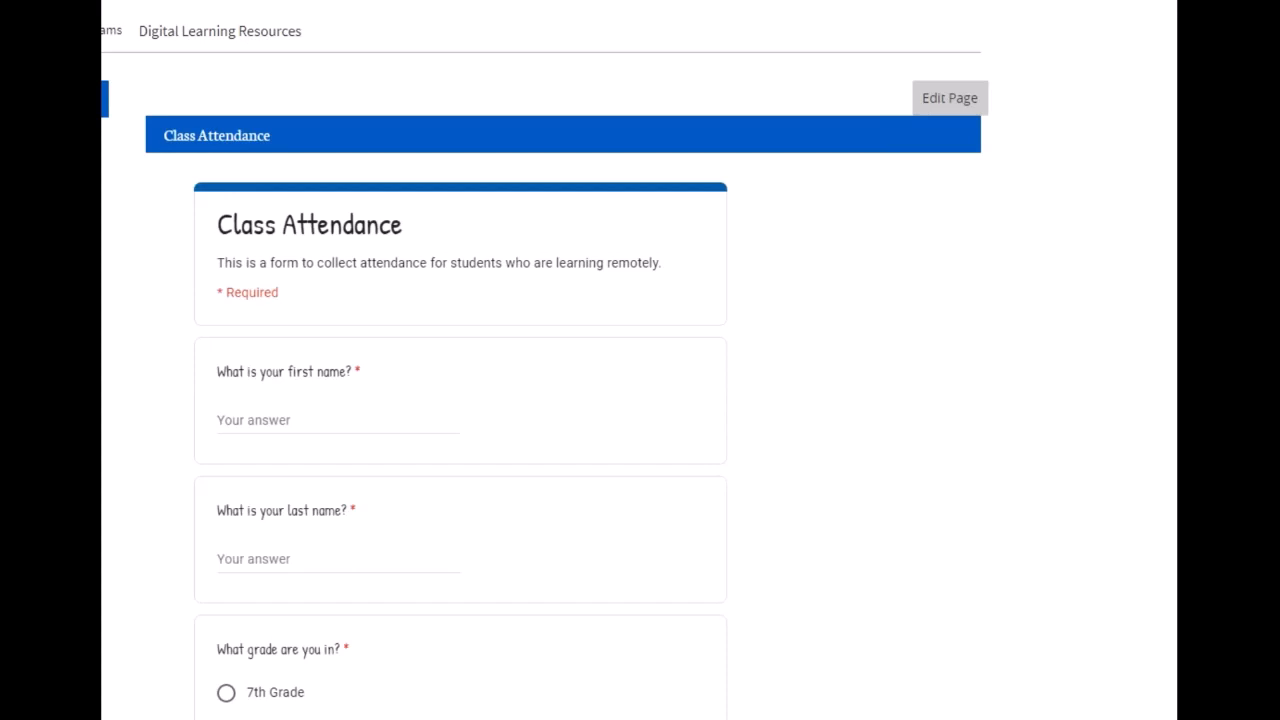
Fill in the embedded form with a student's first and last name, 7th Grade and Hour 2, and submit it.
scroll(640, 360, down, 1)
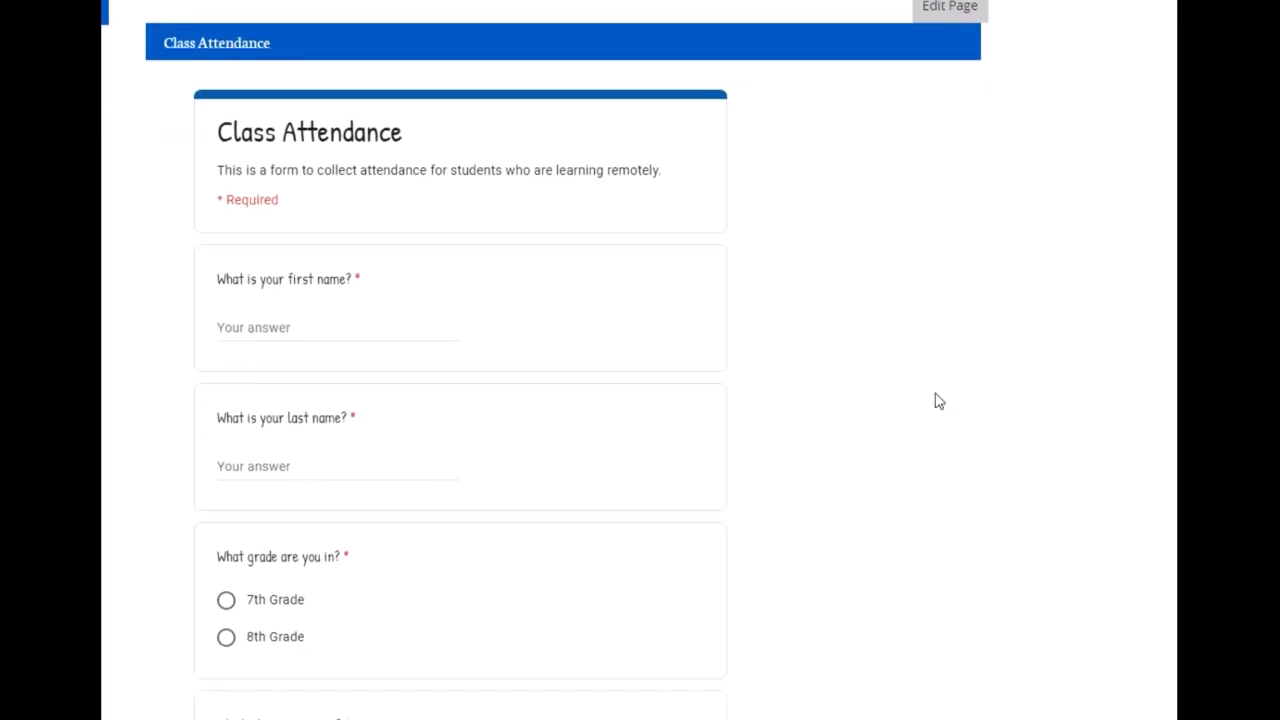
scroll(940, 401, down, 2)
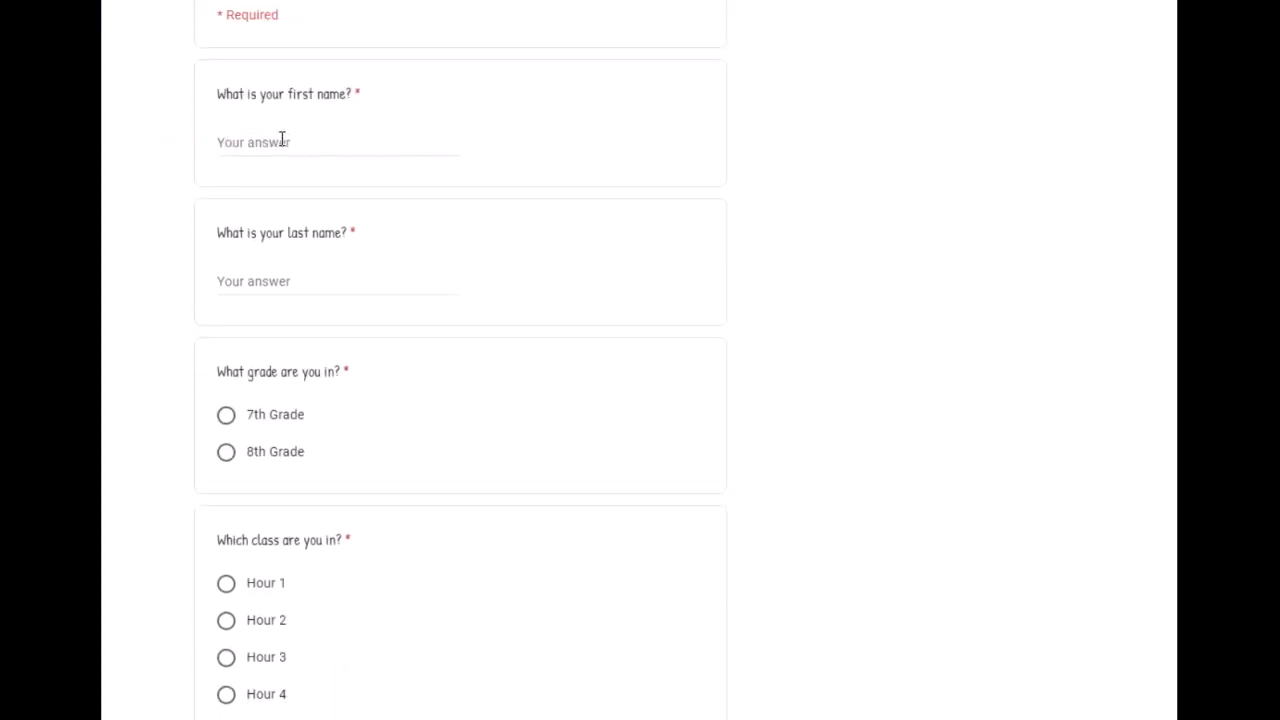
click(295, 143)
text(Derek)
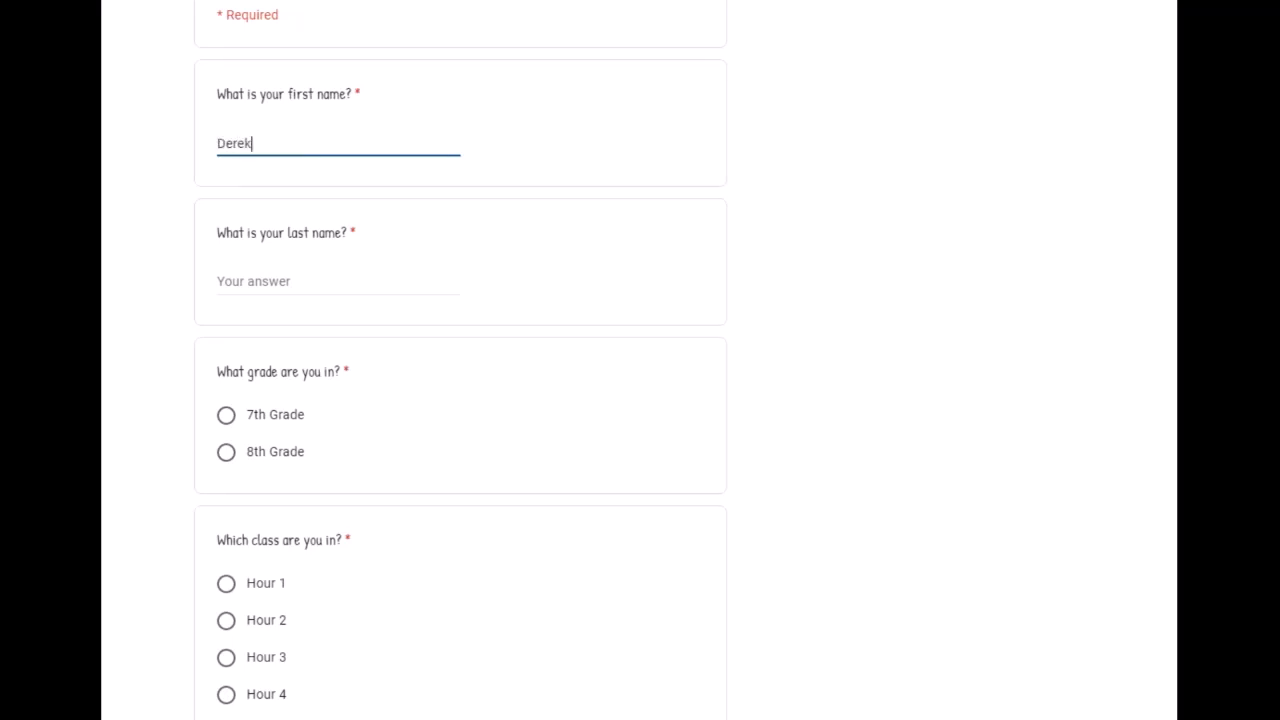
key(Tab)
text(Shephard)
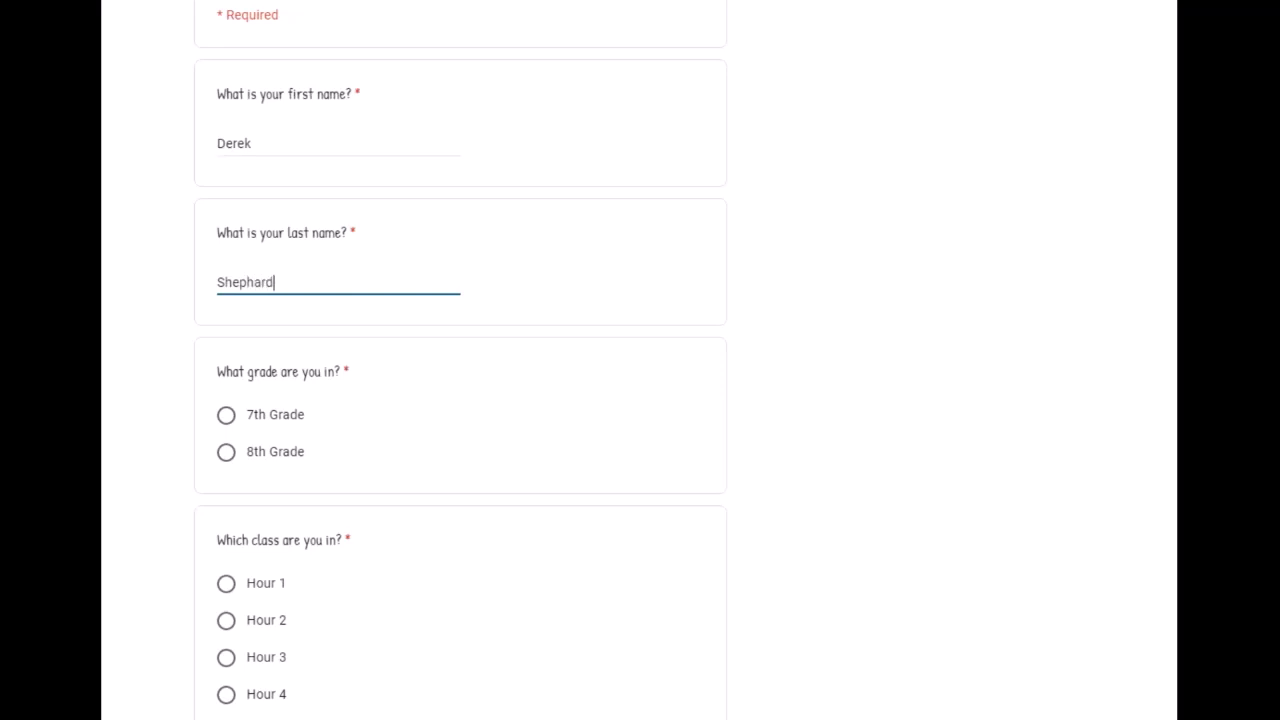
key(Tab)
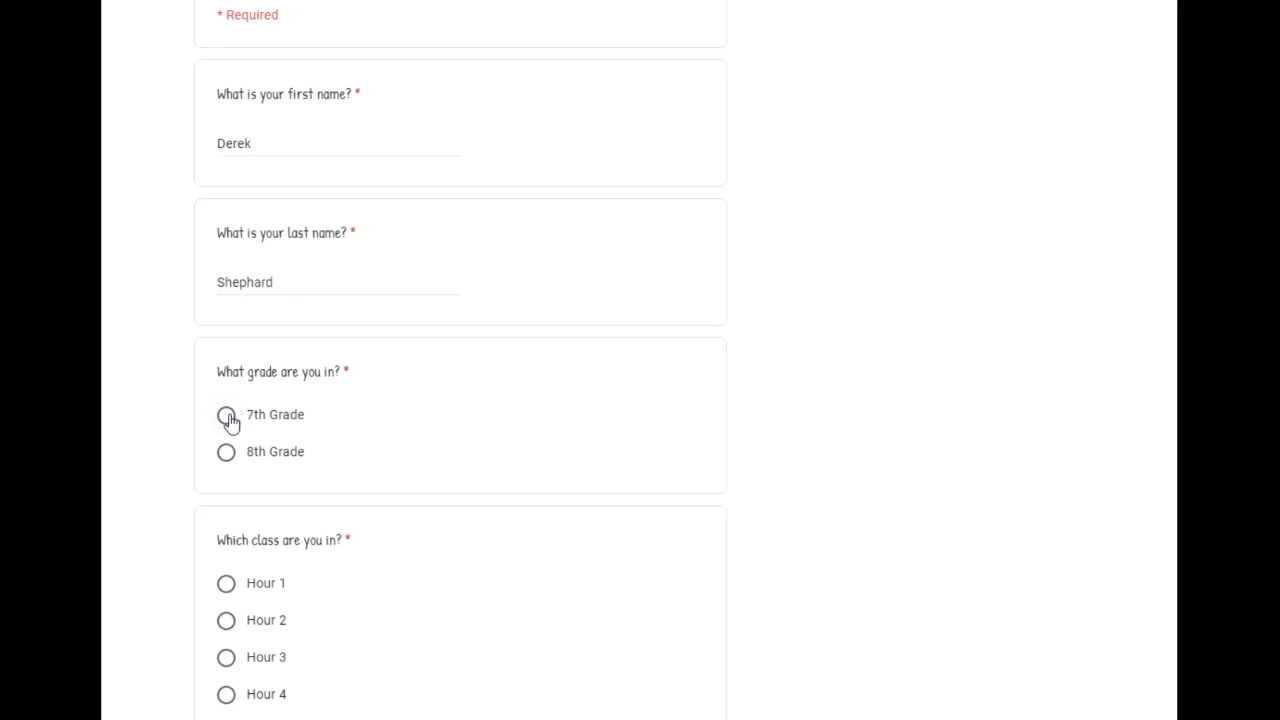
click(226, 414)
scroll(151, 551, down, 1)
click(228, 527)
scroll(114, 577, down, 3)
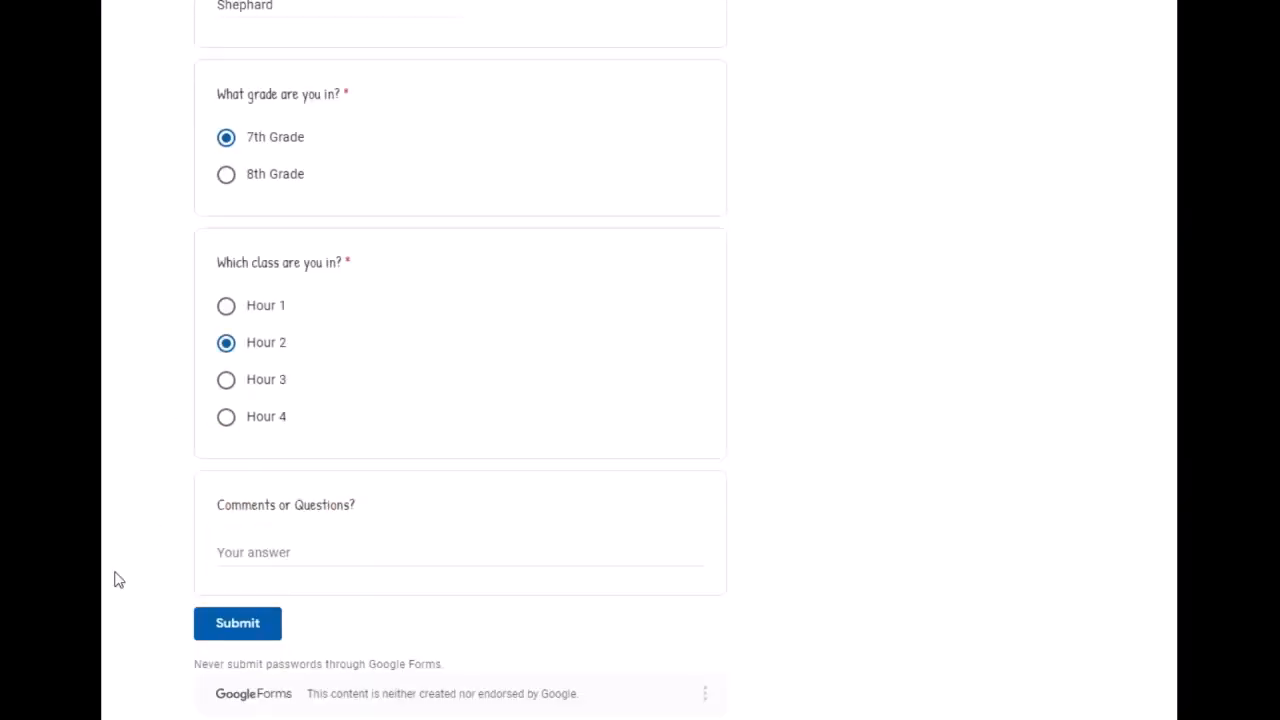
click(222, 535)
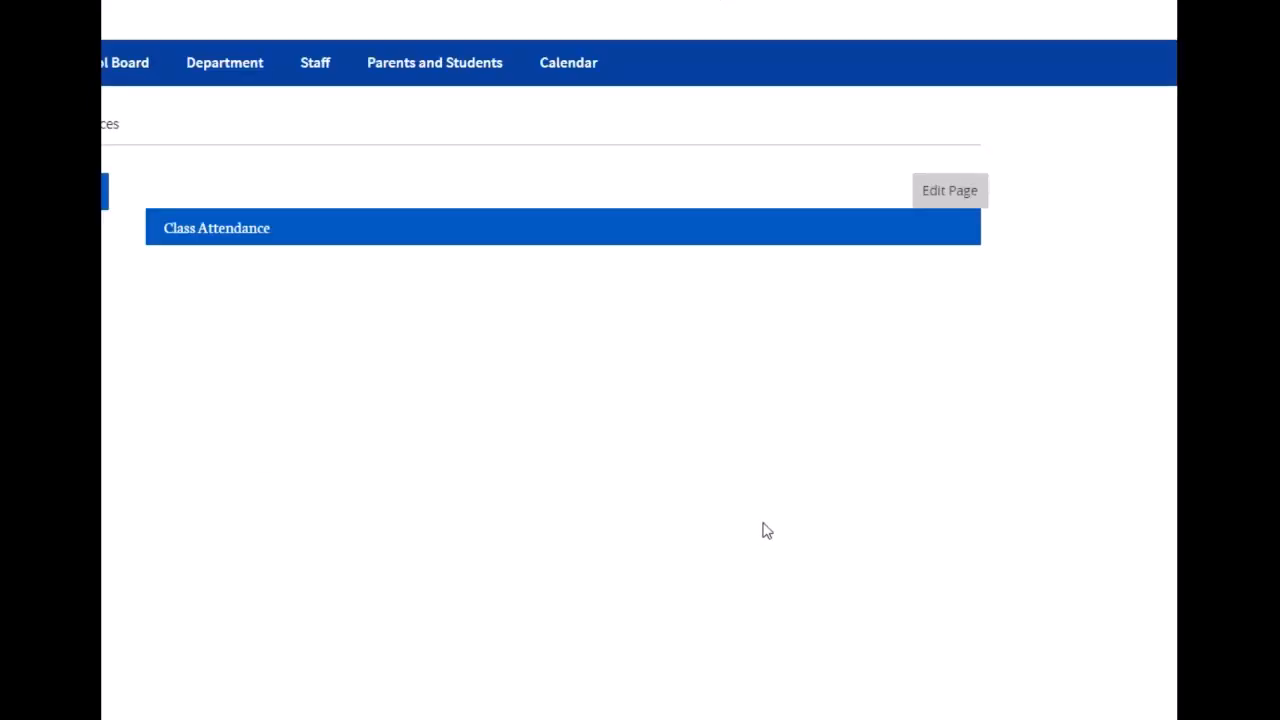
Submit a second student's attendance on the embedded form with first and last name, 8th Grade and Hour 4.
scroll(270, 415, down, 1)
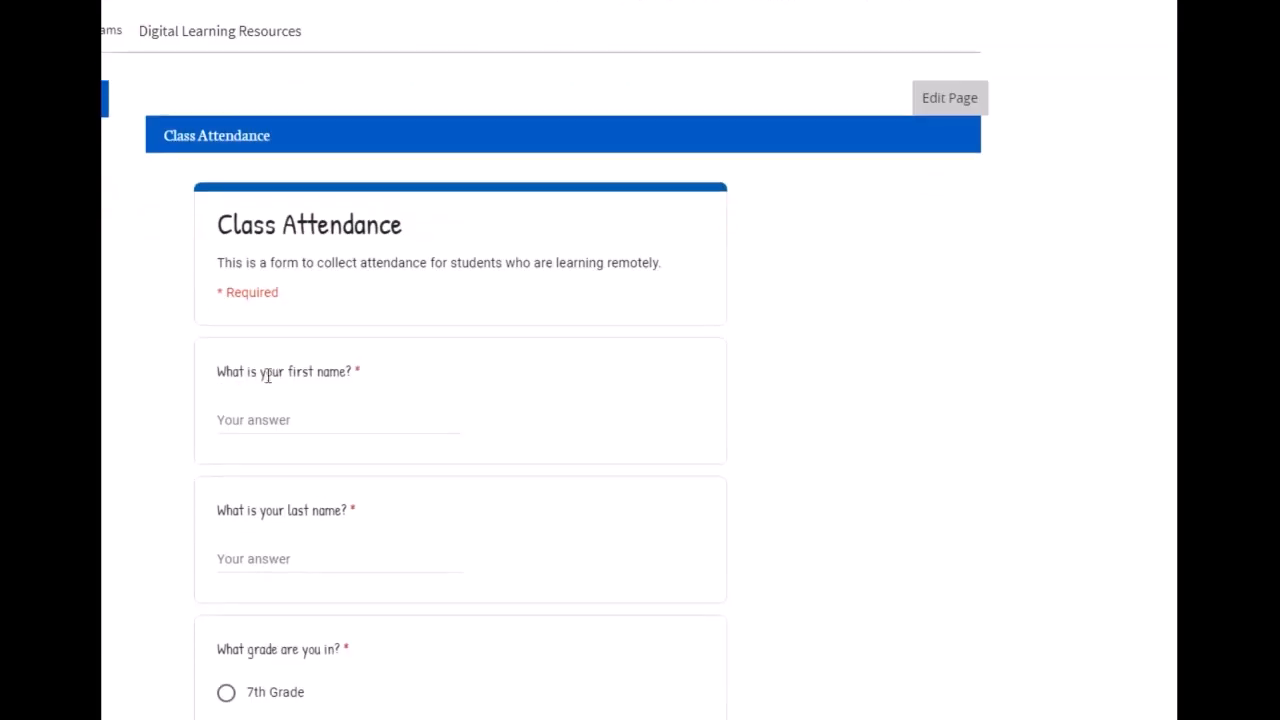
click(275, 418)
text(Meredith)
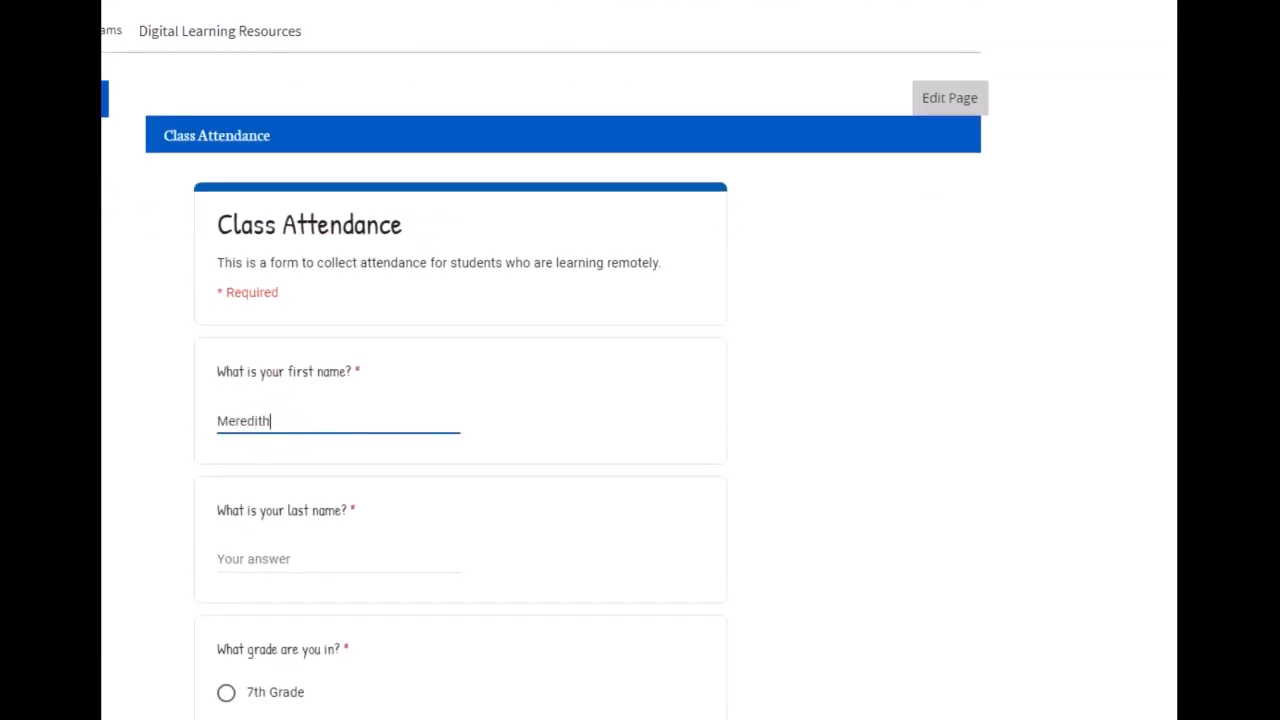
key(Tab)
text(Gre)
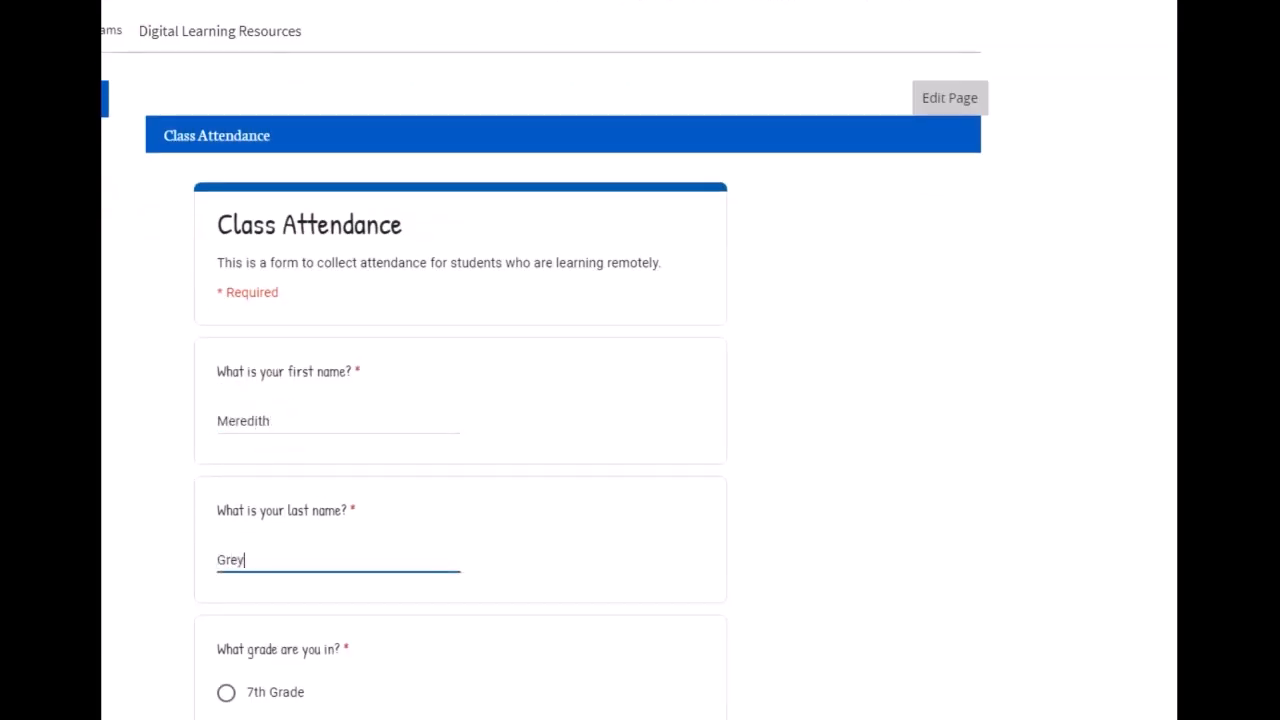
key(Tab)
scroll(300, 480, down, 3)
click(226, 449)
click(226, 691)
scroll(230, 400, down, 6)
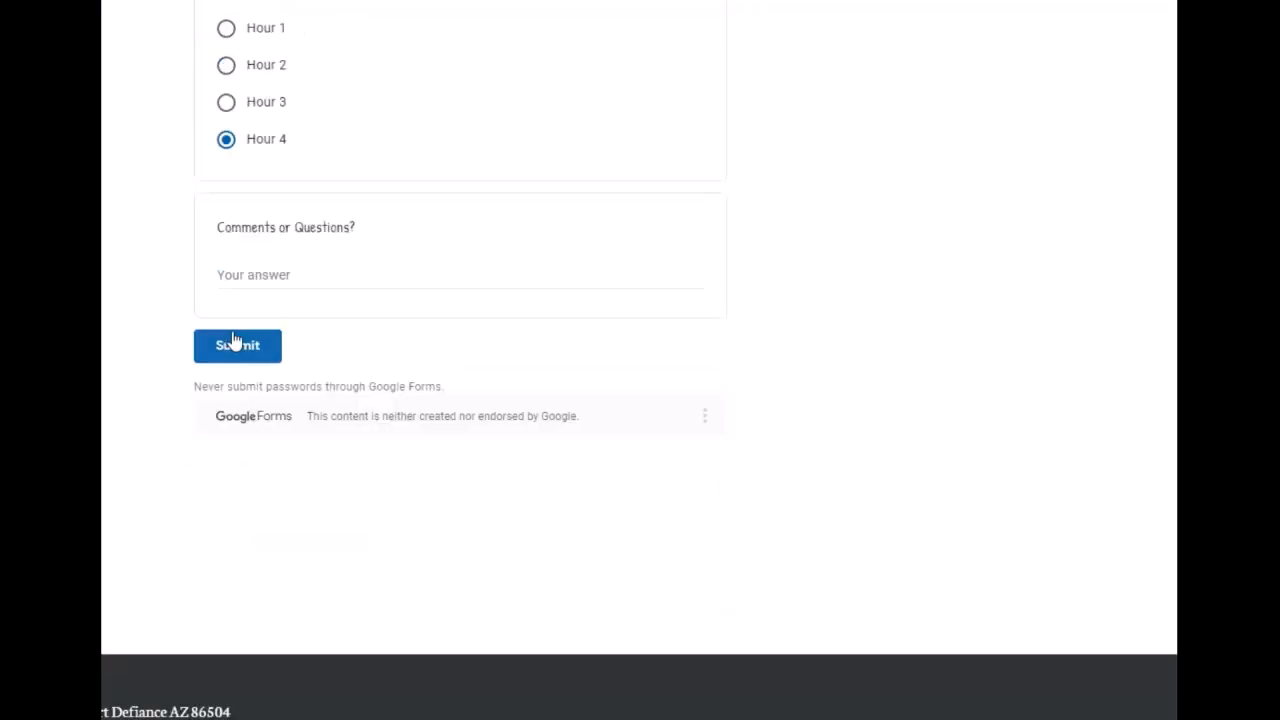
click(233, 342)
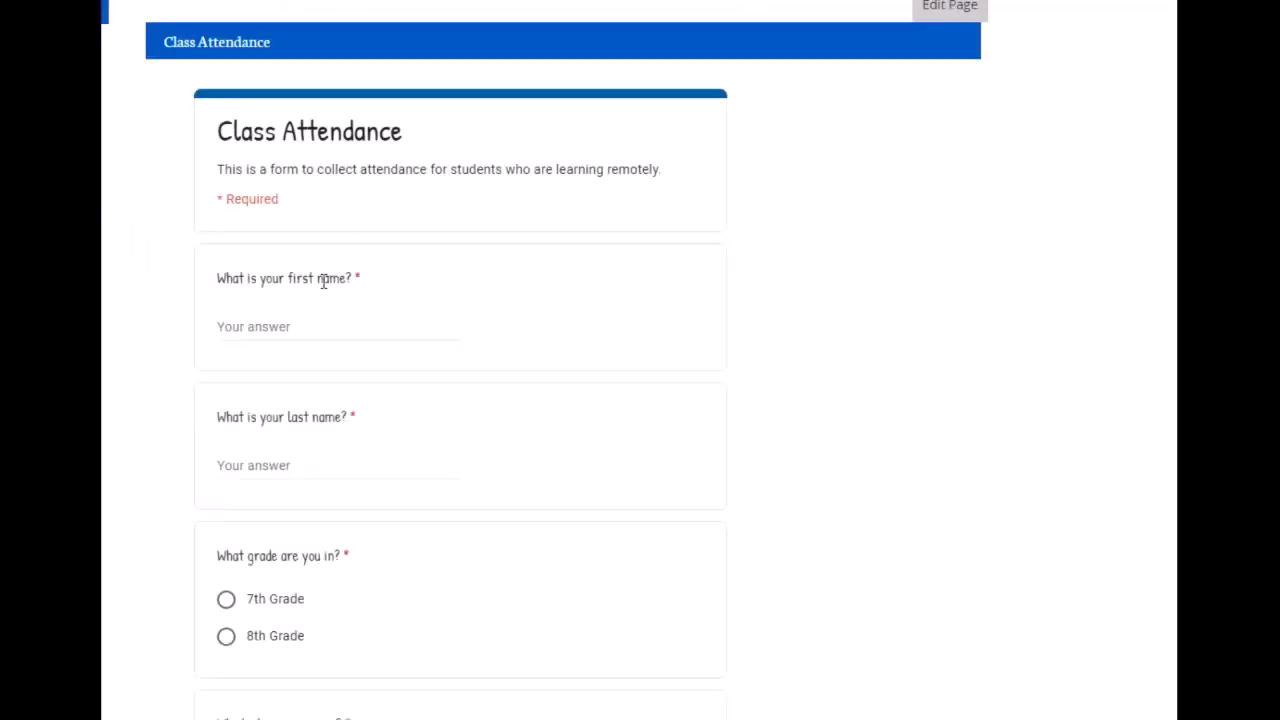
Submit a third student's attendance with first and last name, 7th Grade and a class hour.
click(318, 327)
text(Alex)
key(Tab)
text(Karev)
click(226, 602)
scroll(226, 602, down, 5)
click(226, 371)
click(248, 626)
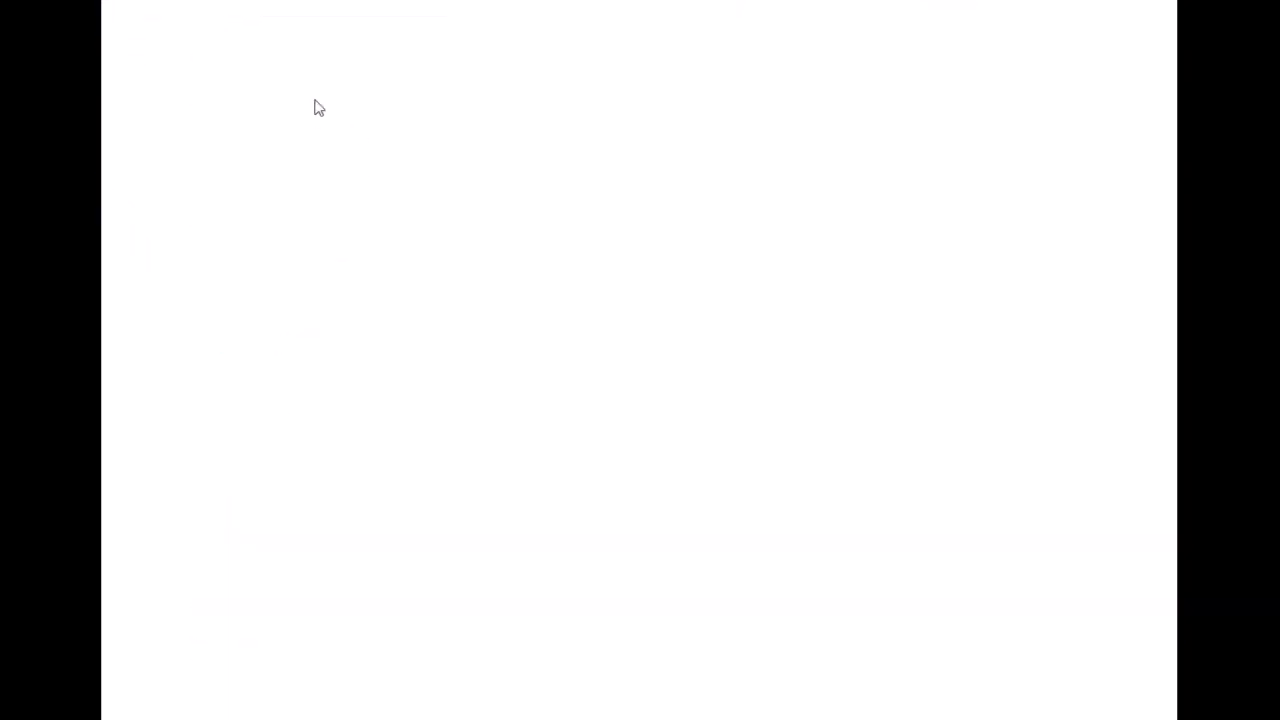
Submit a fourth student's attendance, entering the first and last name and choosing a grade and class hour.
click(269, 517)
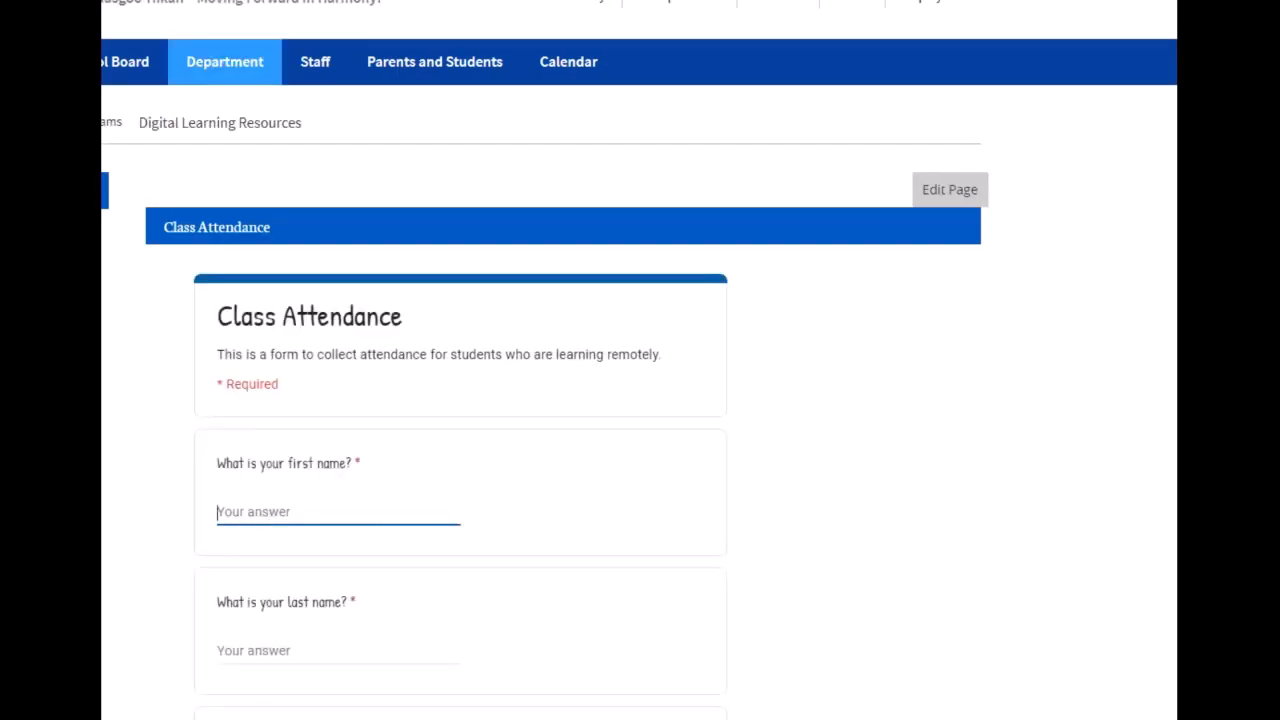
text(Jo)
key(Tab)
text(Karev)
scroll(240, 450, down, 5)
click(226, 357)
click(226, 564)
scroll(240, 560, down, 4)
click(240, 437)
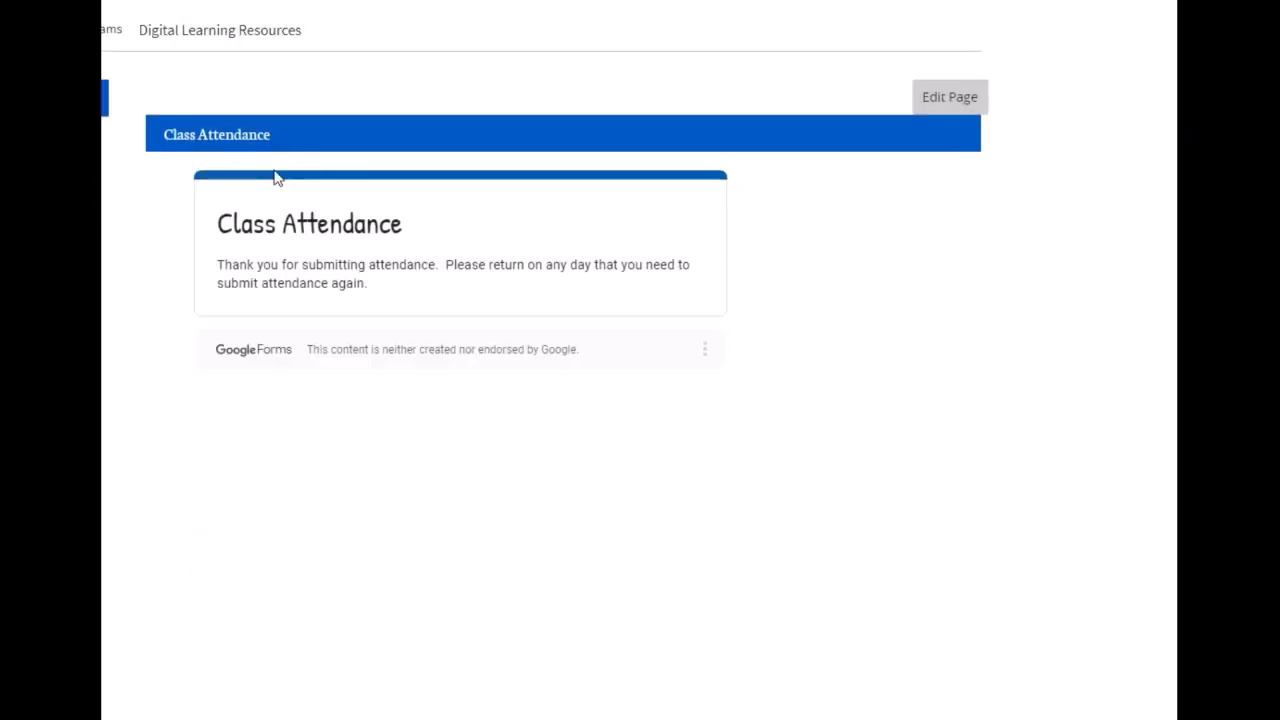
Submit a fifth student's attendance, entering the first and last name and choosing a grade and class hour.
click(283, 420)
text(Miranda)
key(Tab)
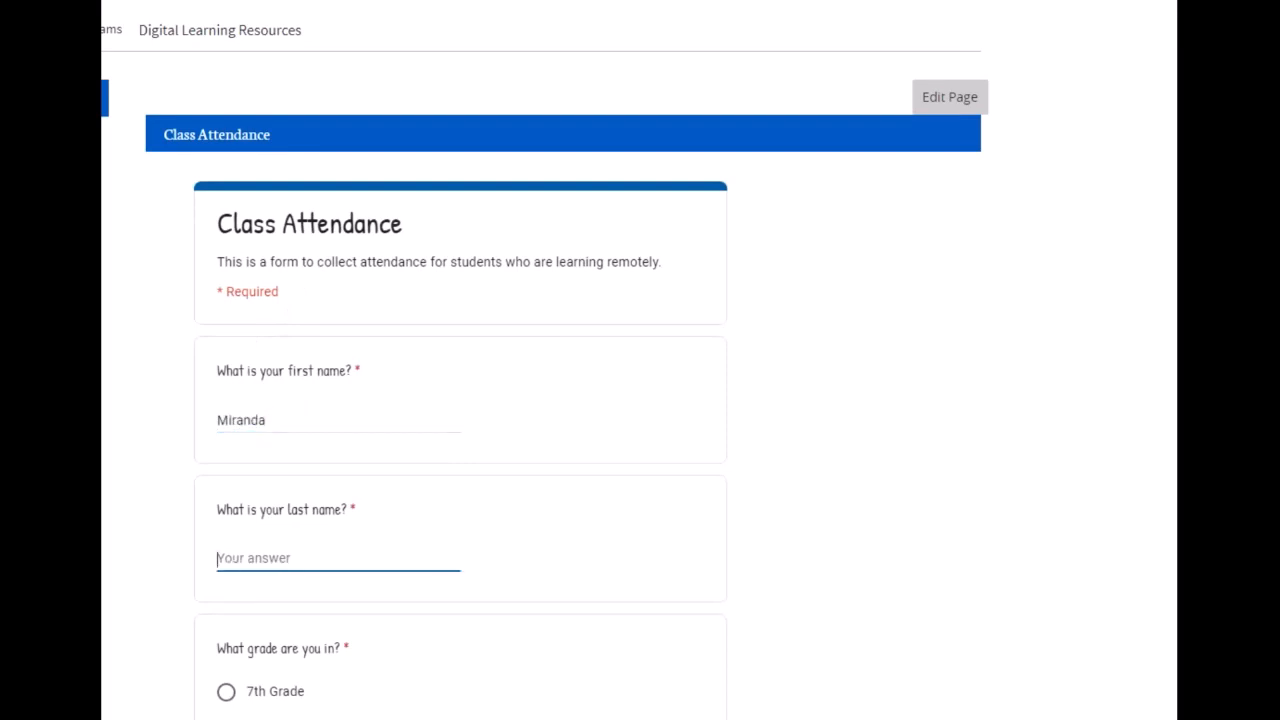
text(Bailey)
scroll(226, 600, down, 1)
click(226, 603)
scroll(226, 500, down, 4)
click(226, 398)
scroll(300, 450, down, 2)
click(237, 528)
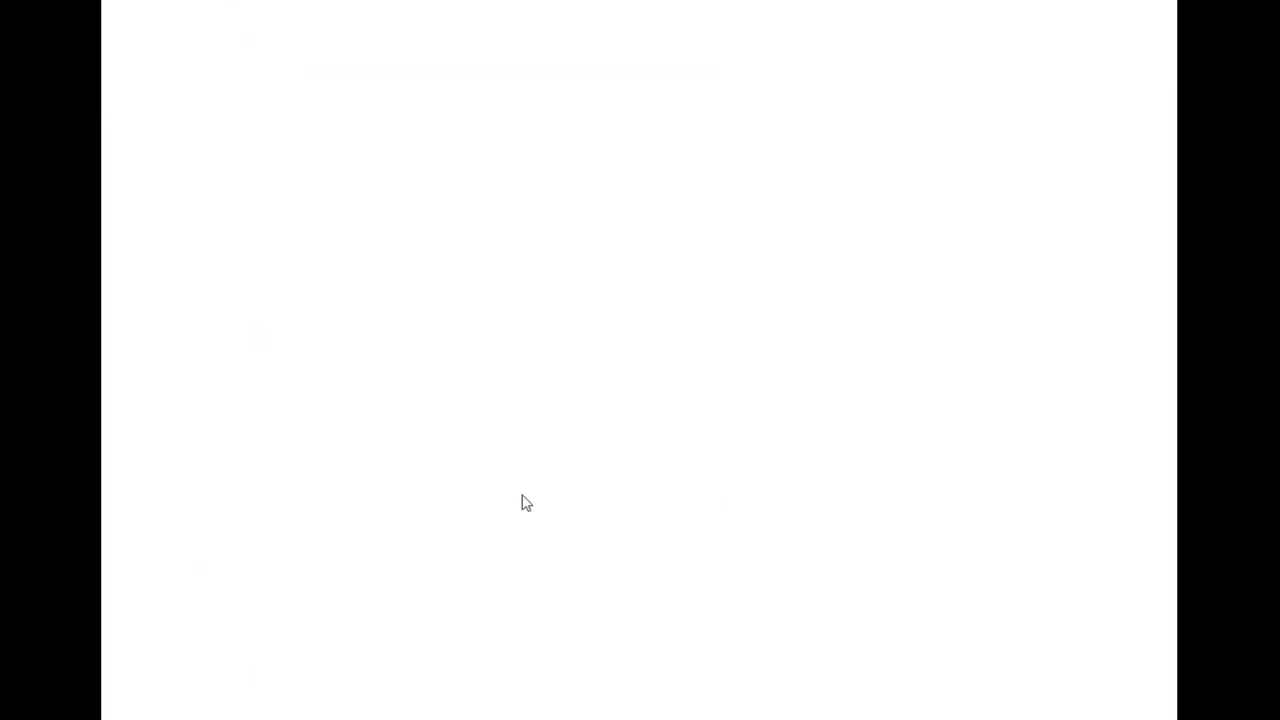
Reload the page and submit a sixth student's attendance with first and last name, 8th Grade and a class hour.
key(F5)
scroll(266, 354, down, 2)
click(217, 326)
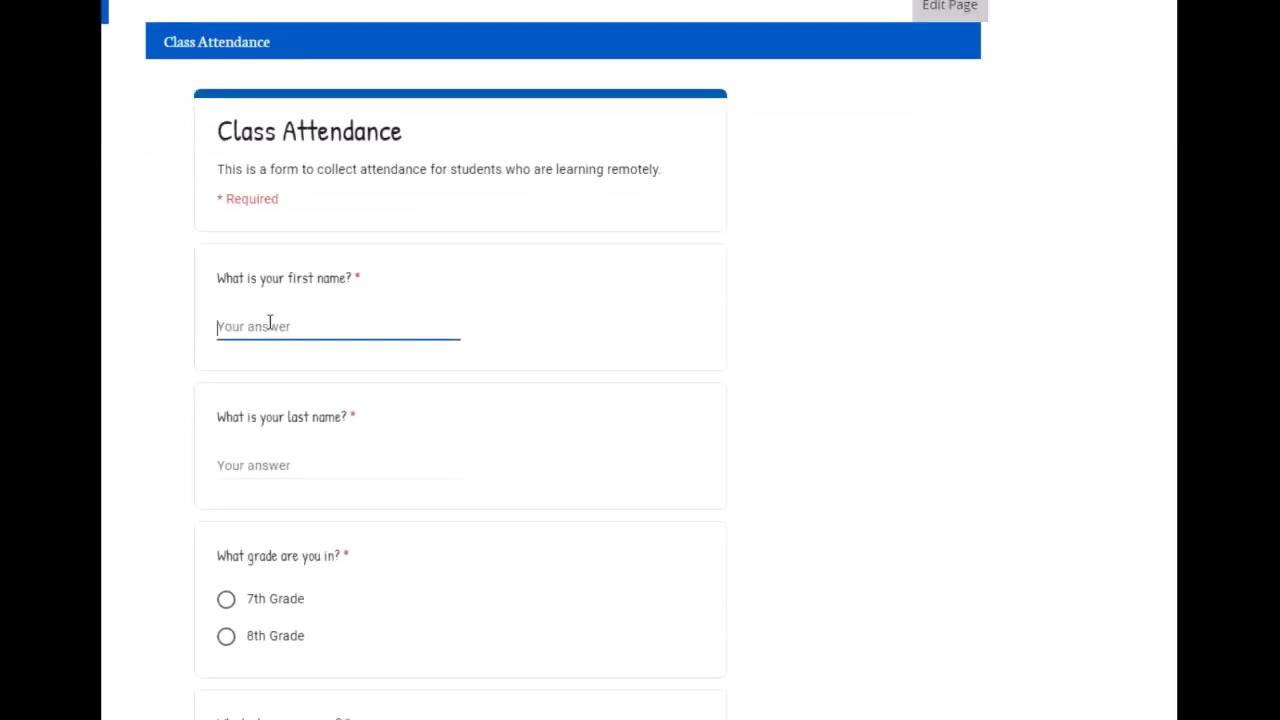
text(Jackson)
key(Tab)
text(Avery)
click(226, 630)
scroll(226, 517, down, 4)
click(226, 509)
scroll(226, 509, down, 2)
click(237, 531)
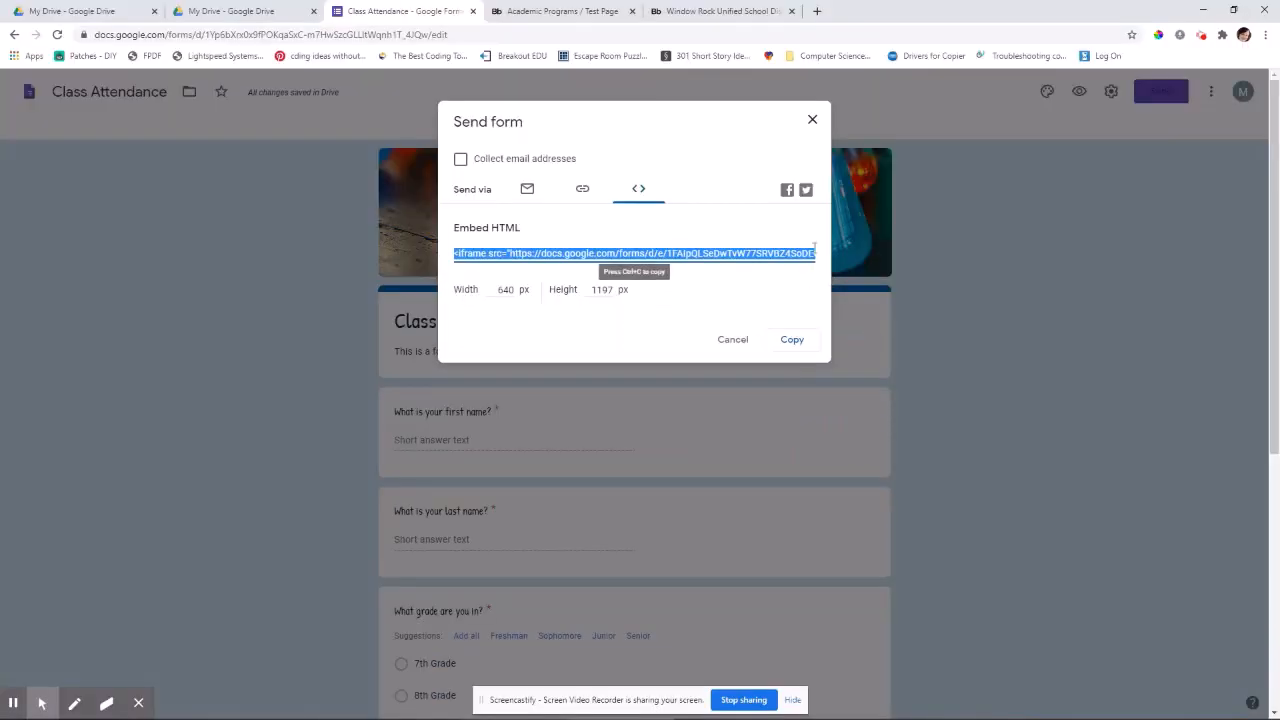
Close the send options in the Class Attendance form editor.
click(812, 121)
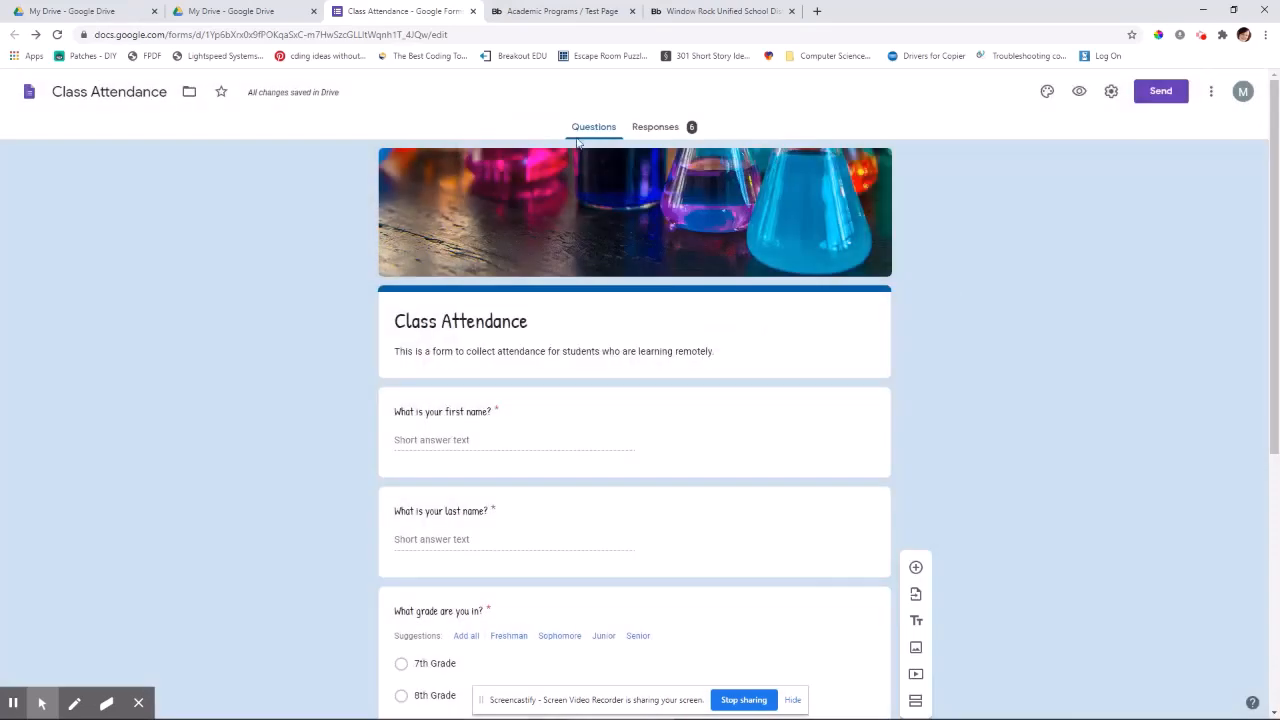
mouse_move(40, 703)
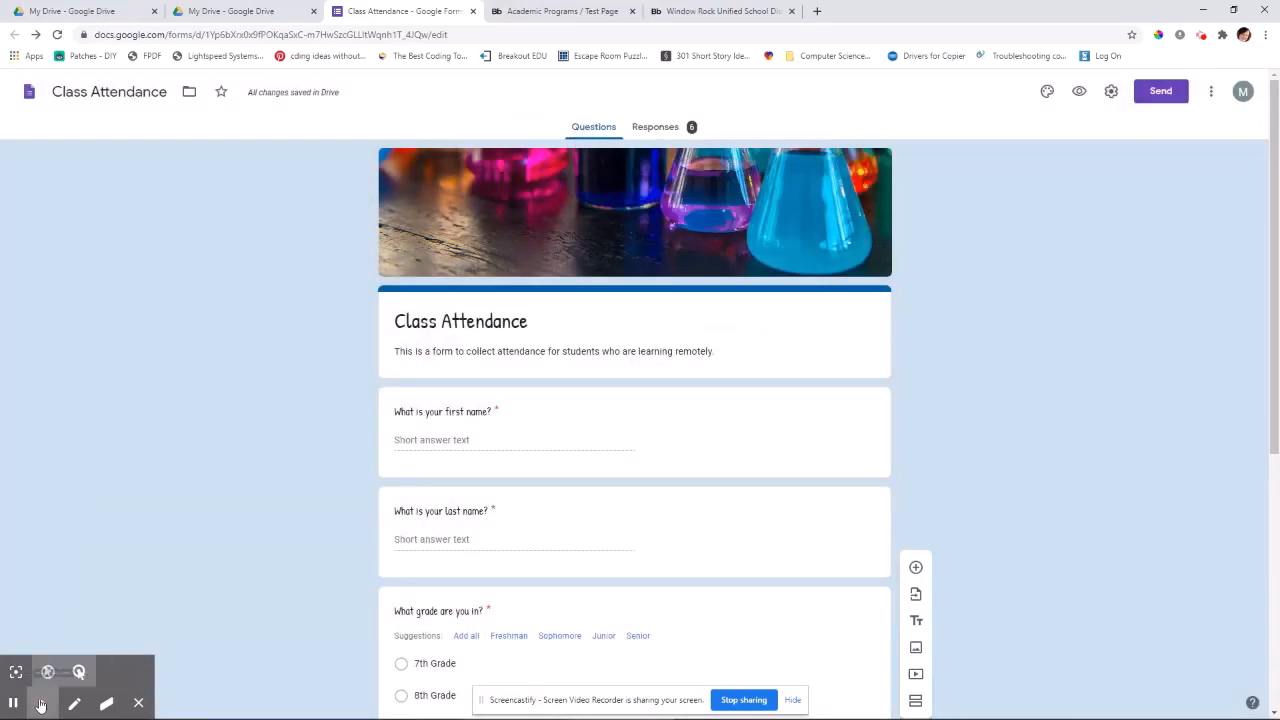
Open the Class Attendance form's responses and review the summary of names, grades, class hours and comments.
click(16, 672)
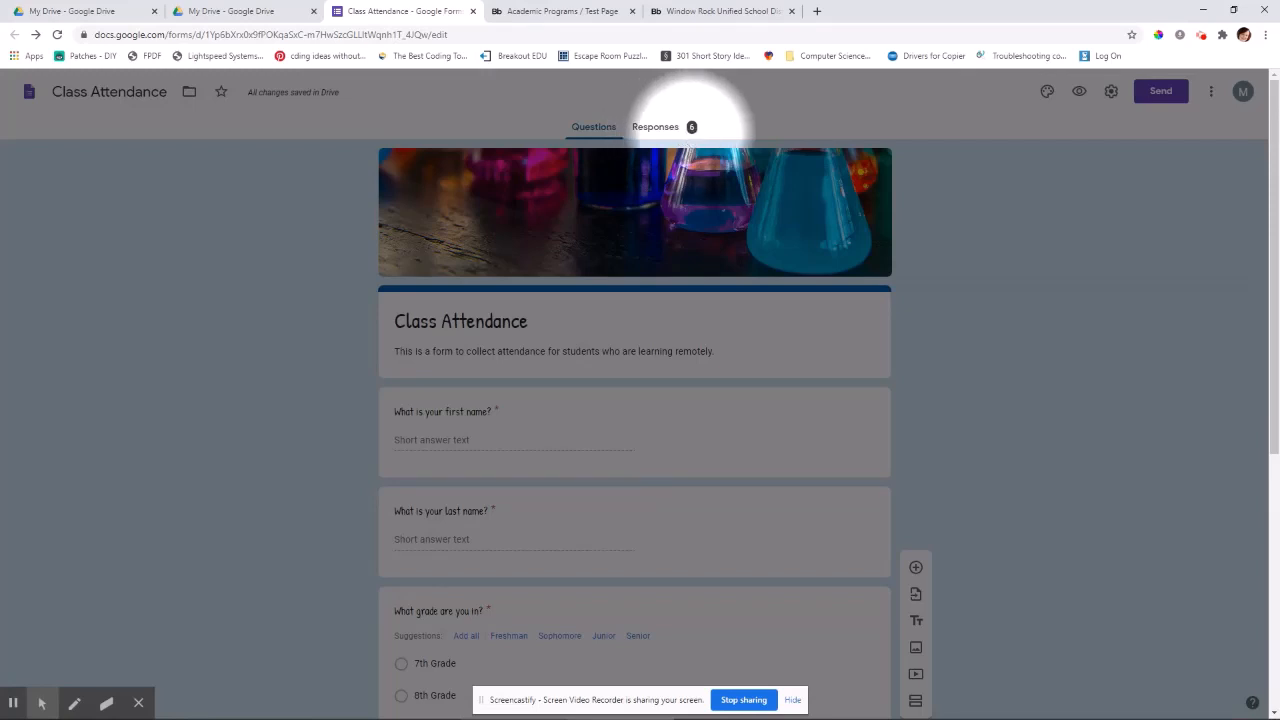
click(658, 133)
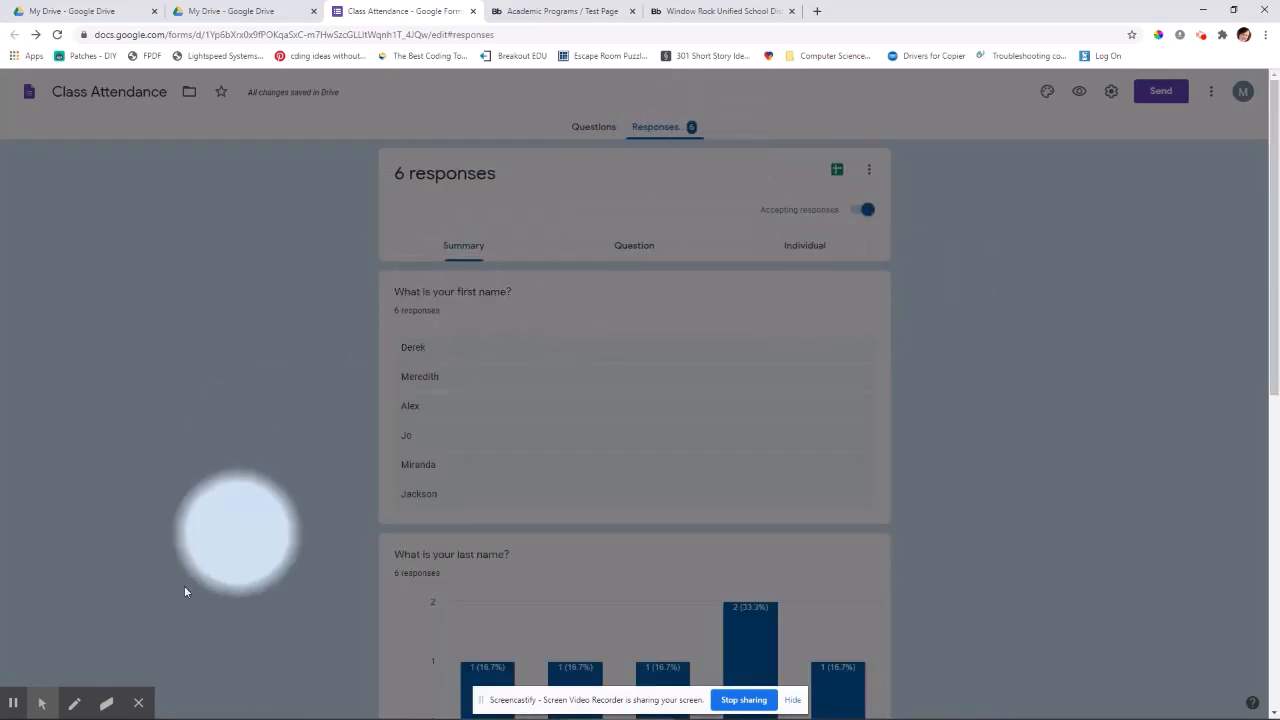
mouse_move(42, 703)
click(34, 673)
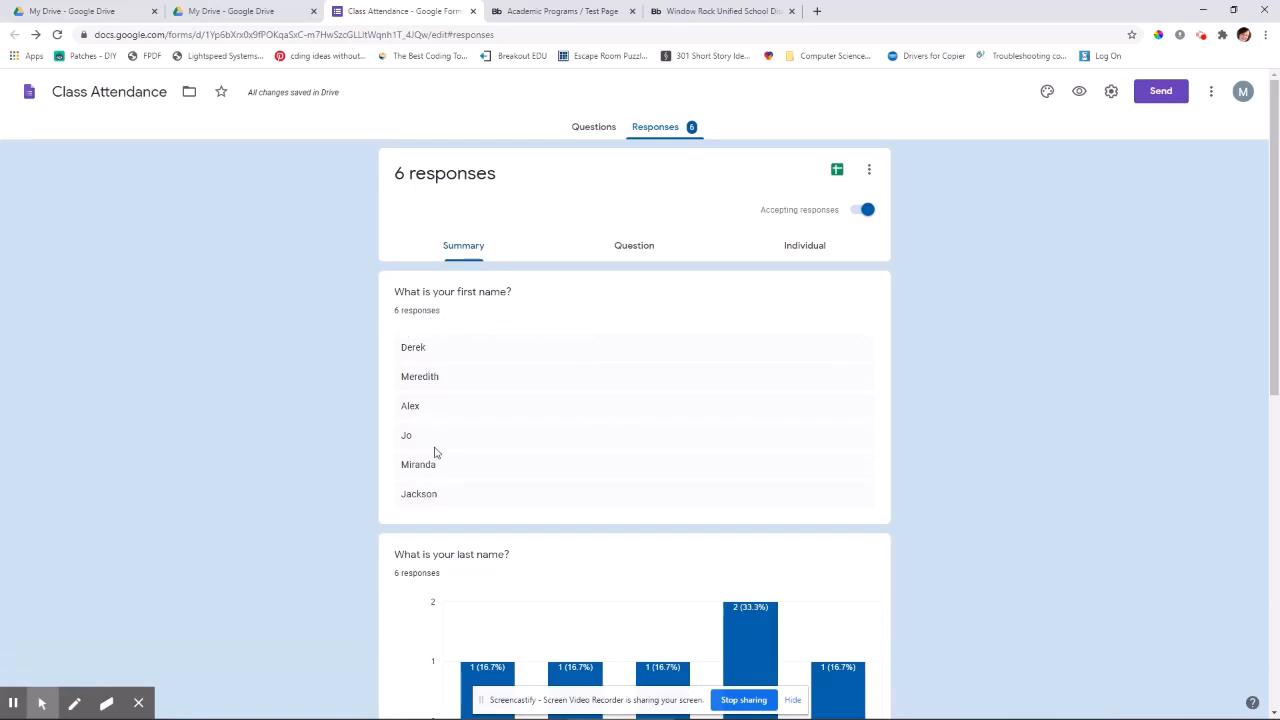
scroll(517, 440, down, 2)
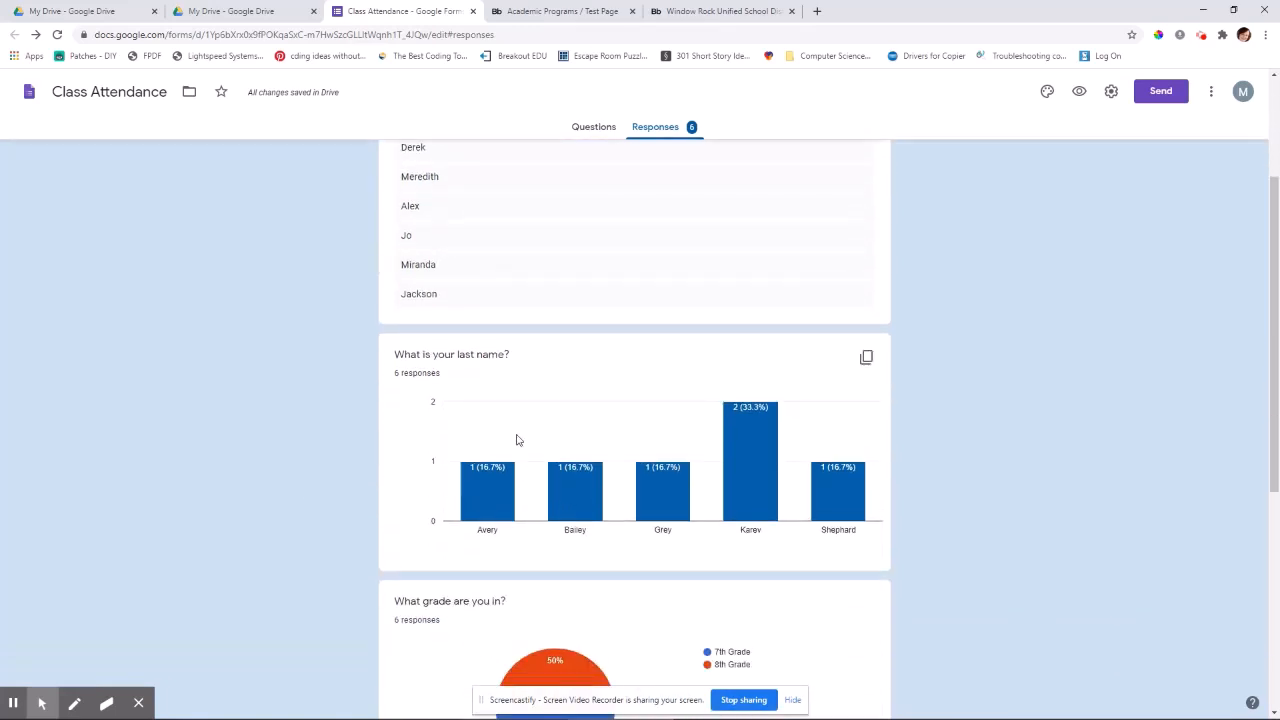
scroll(280, 522, down, 2)
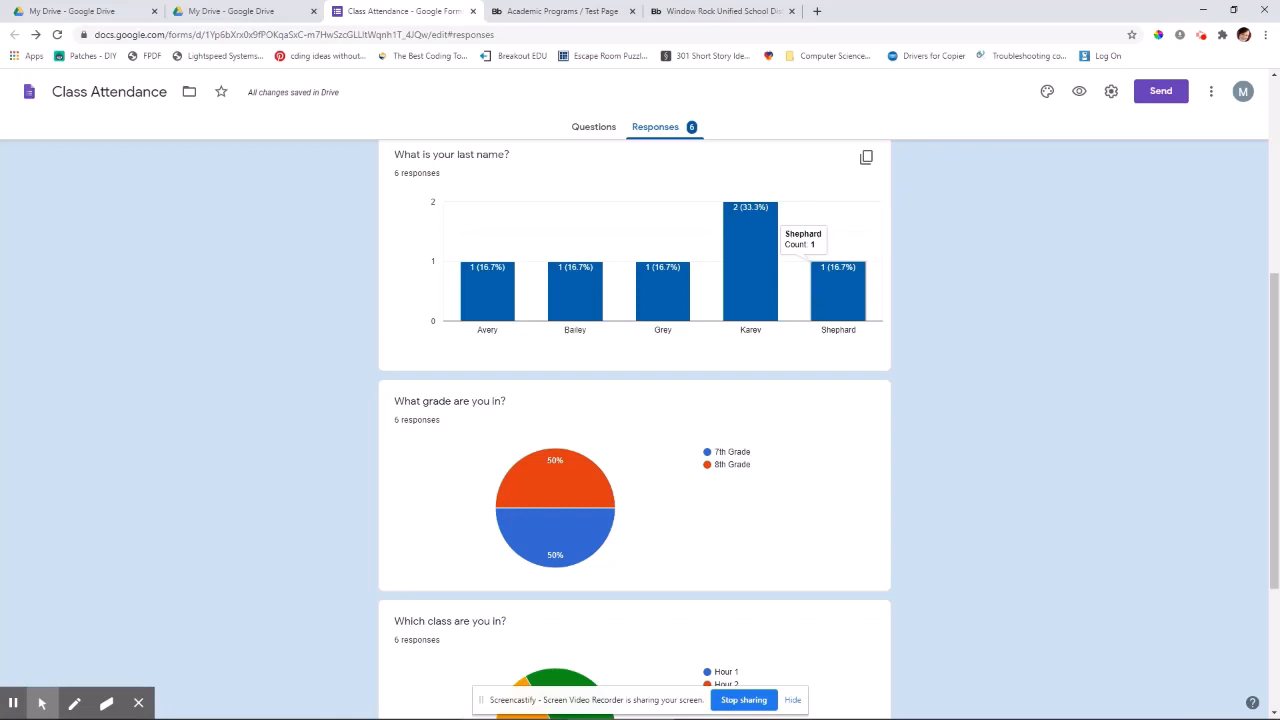
scroll(180, 417, down, 2)
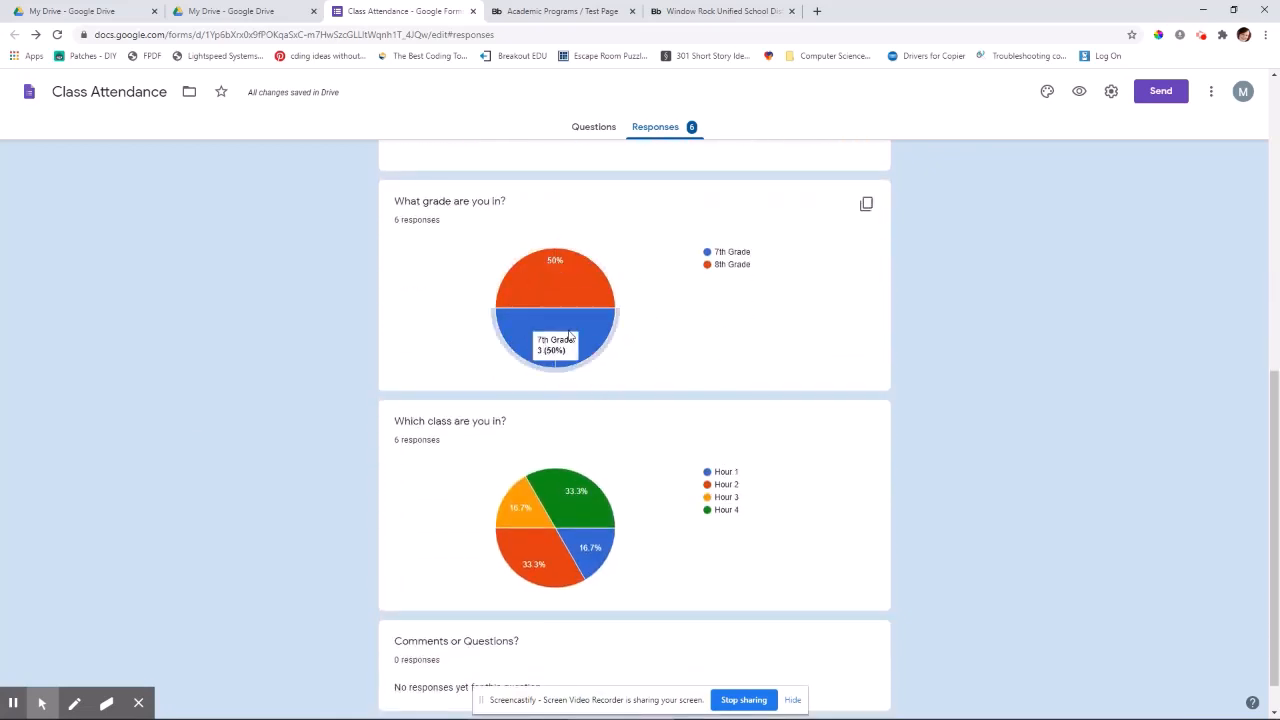
scroll(530, 451, down, 1)
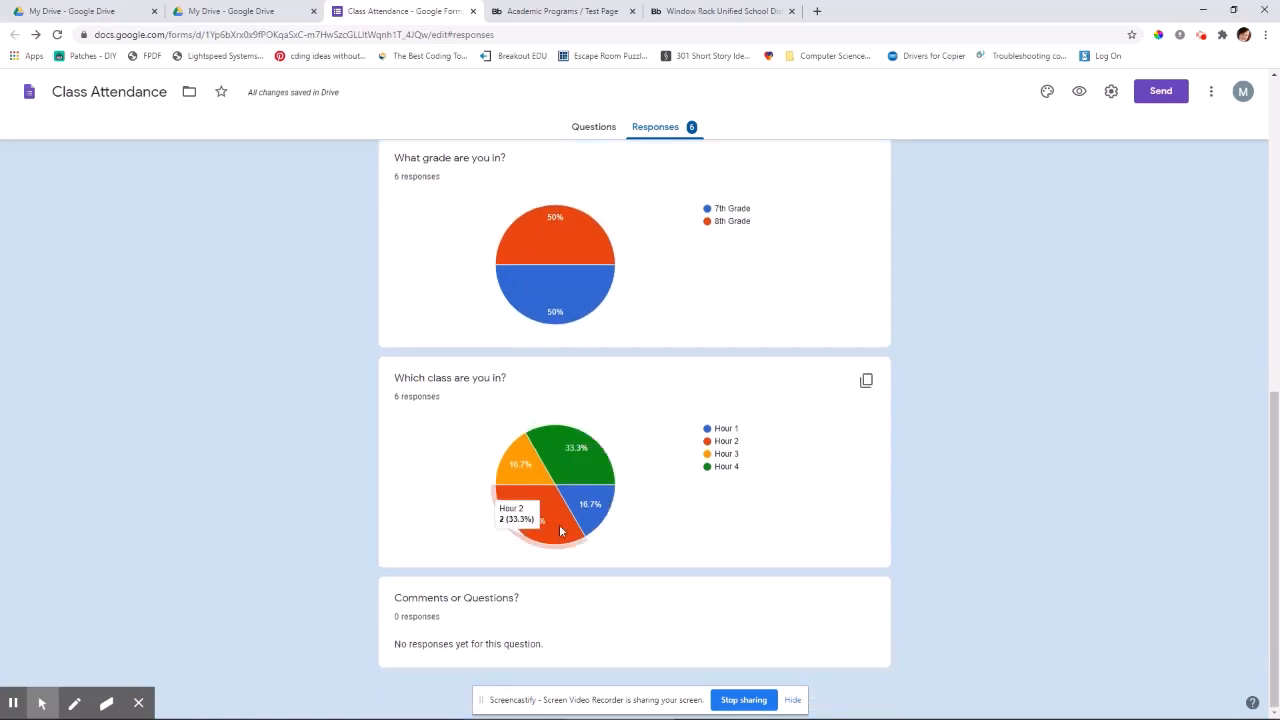
scroll(240, 472, up, 7)
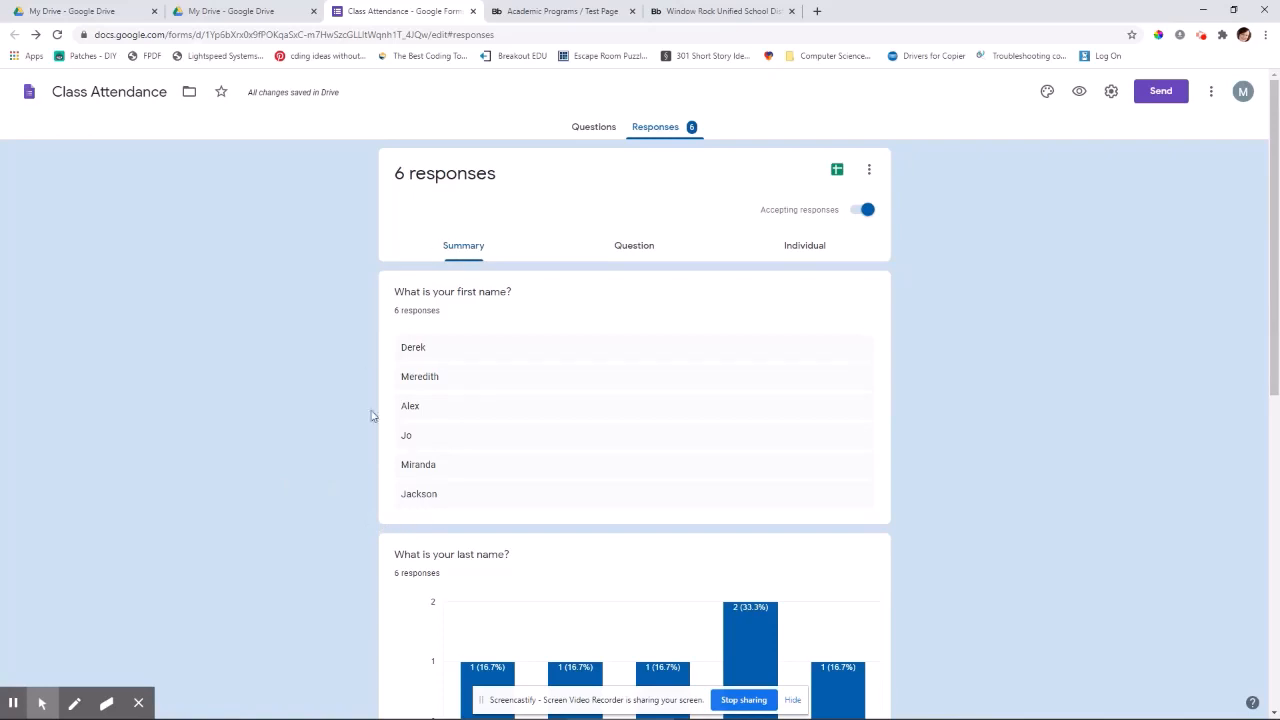
scroll(434, 494, down, 1)
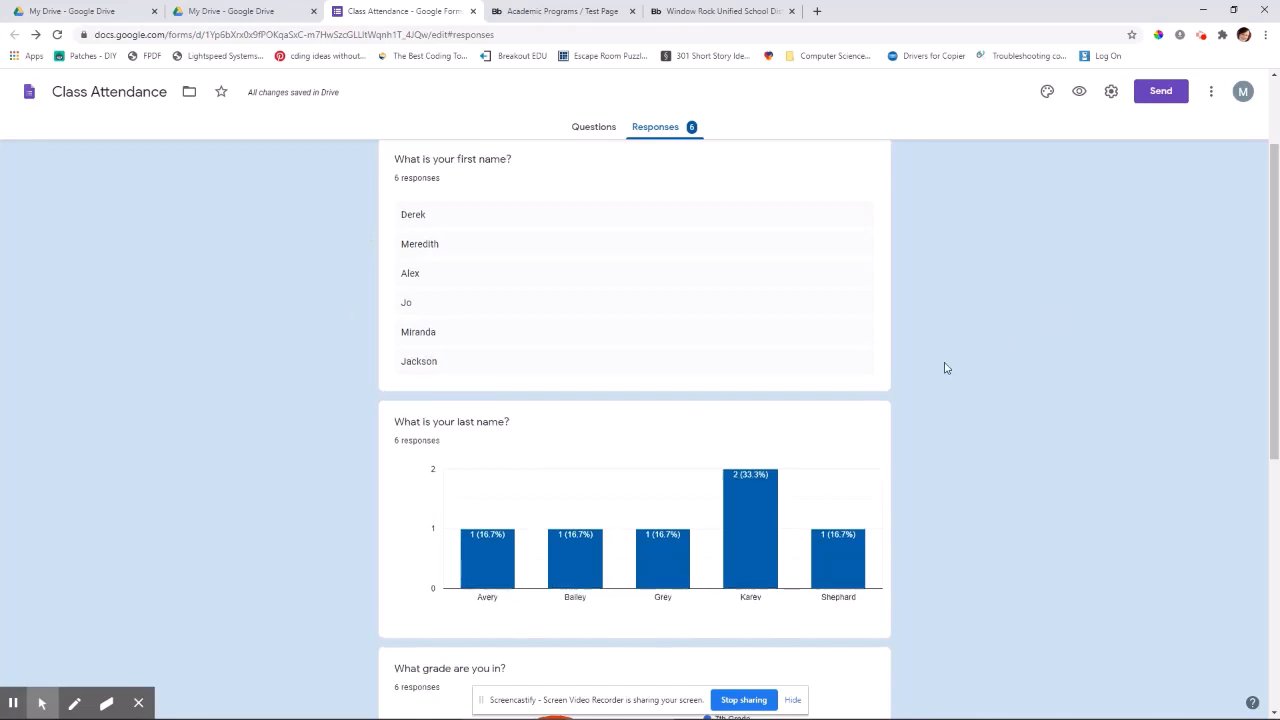
scroll(944, 366, up, 2)
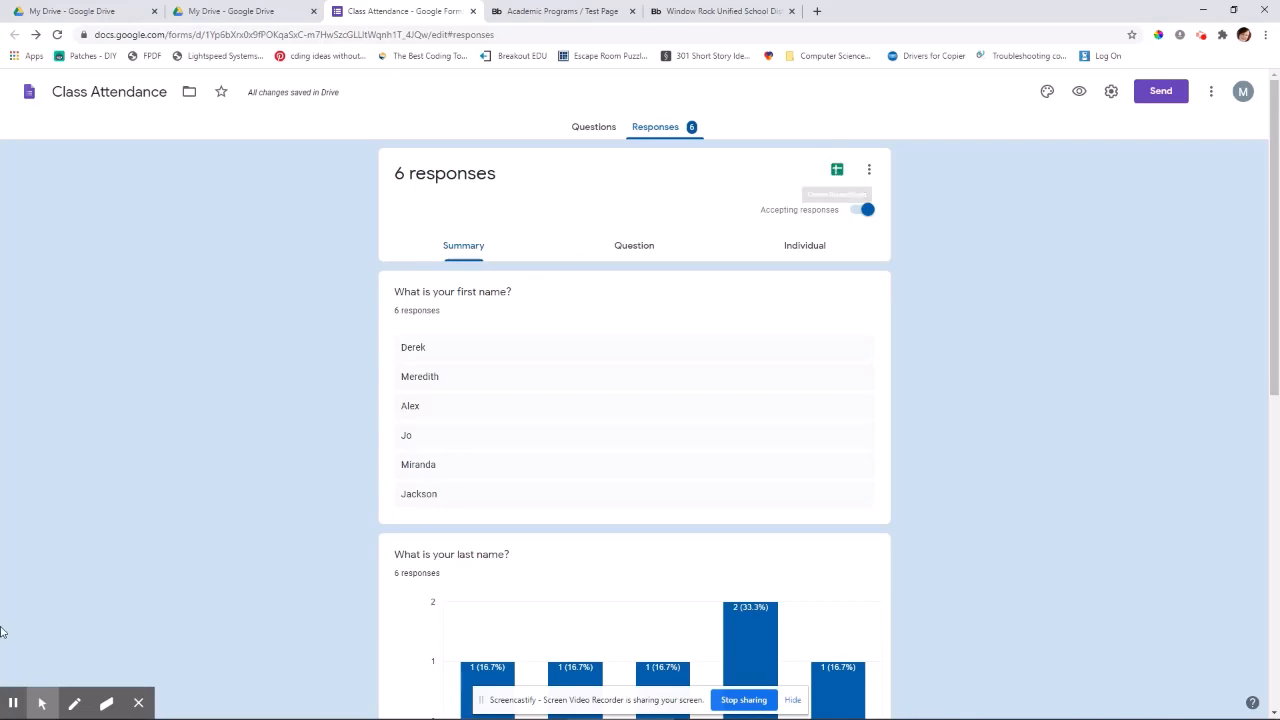
Link the form's responses to a new spreadsheet named Class Attendance (Responses).
mouse_move(42, 703)
click(16, 672)
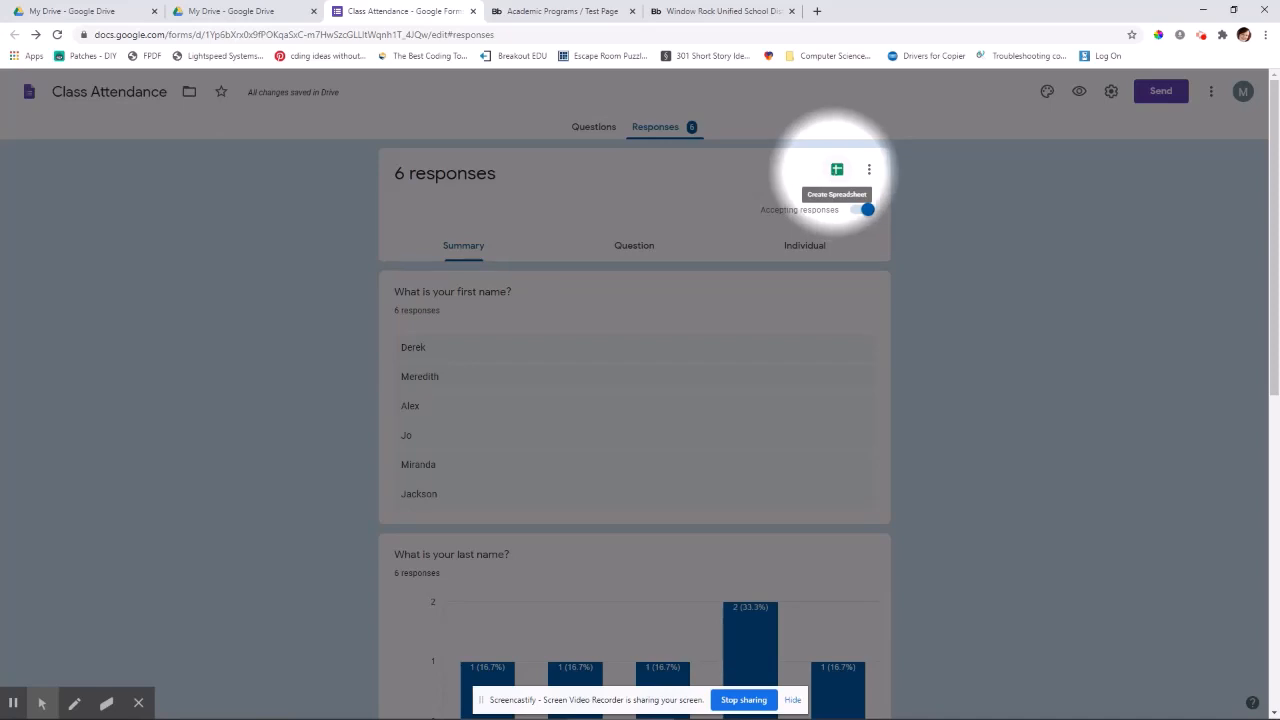
click(837, 170)
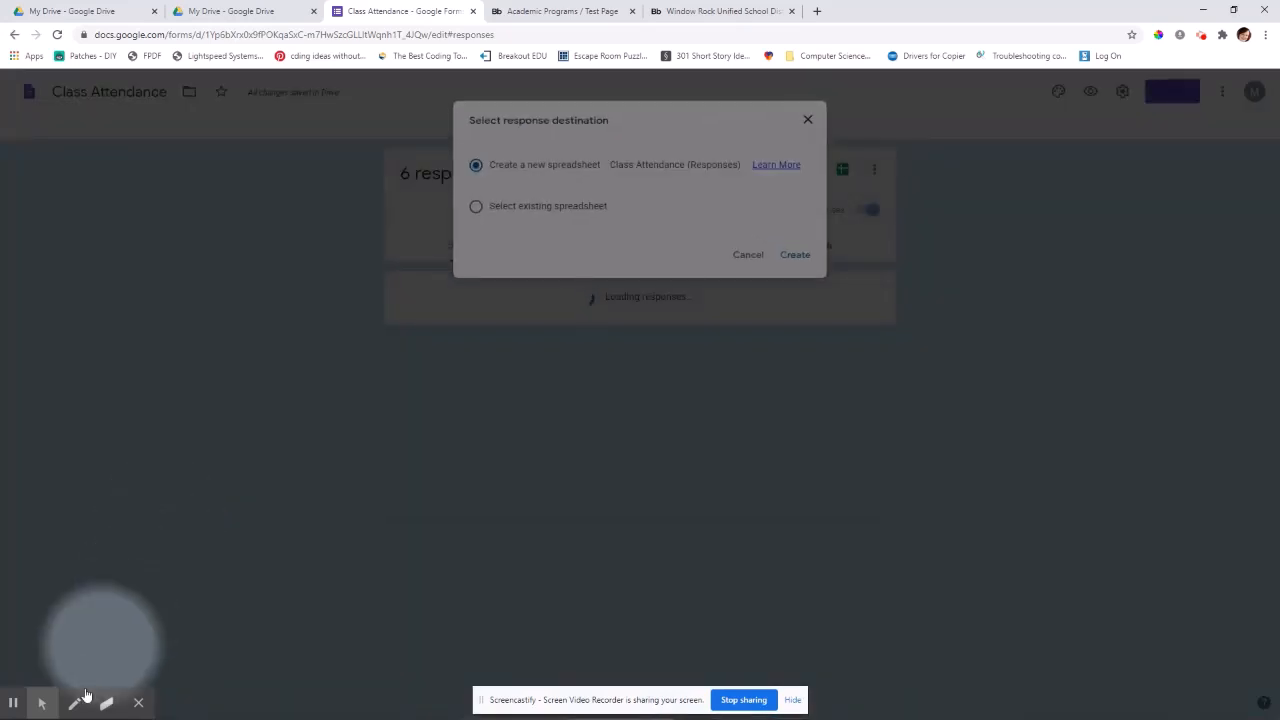
mouse_move(41, 703)
click(47, 671)
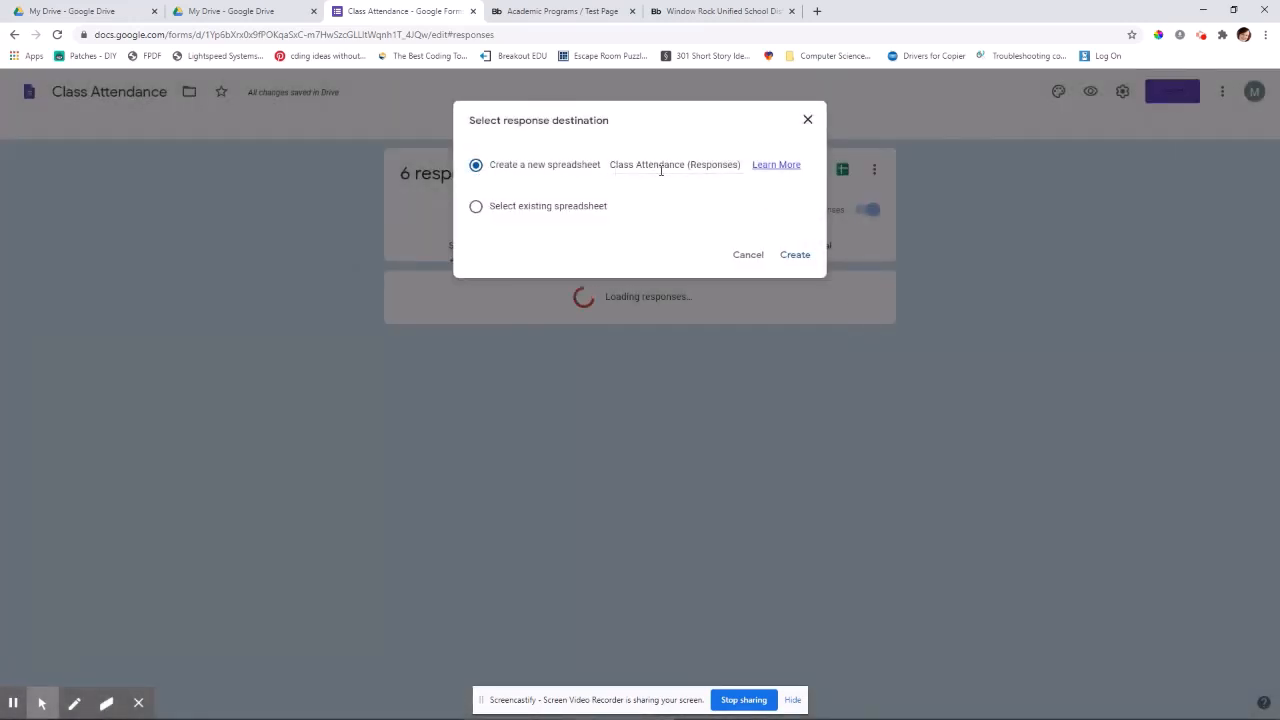
click(794, 260)
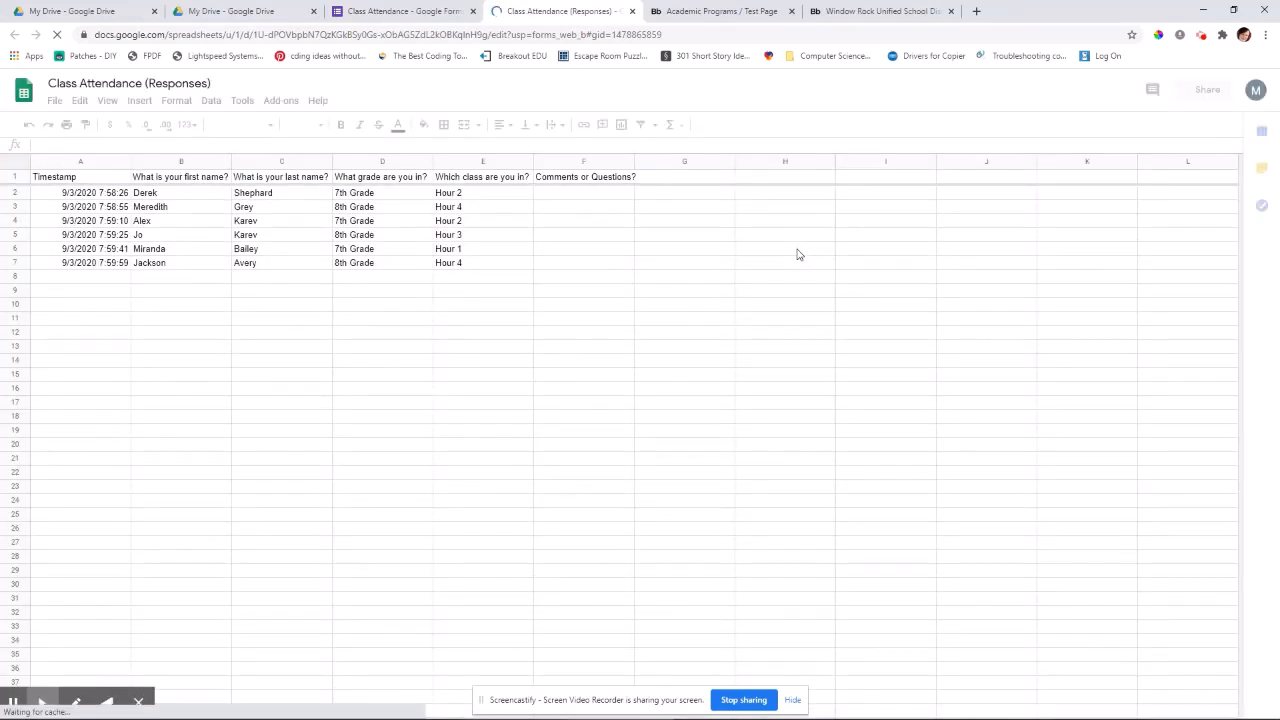
click(44, 706)
click(47, 672)
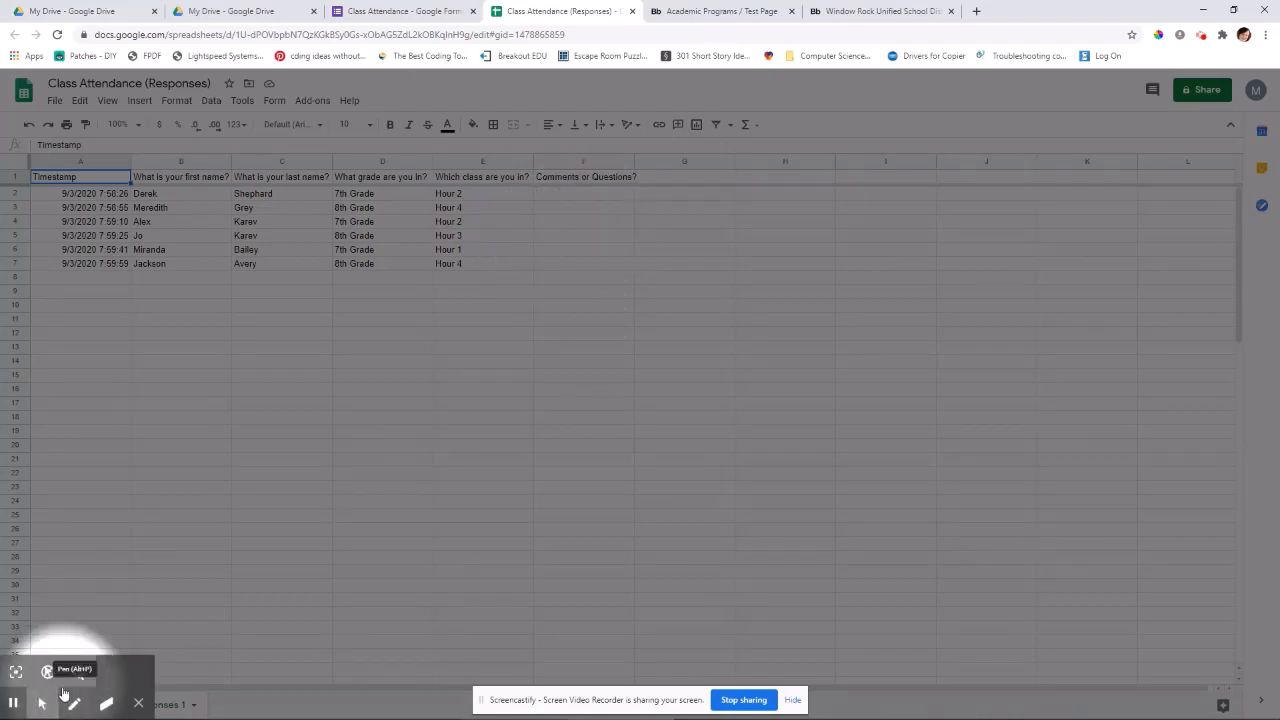
click(16, 671)
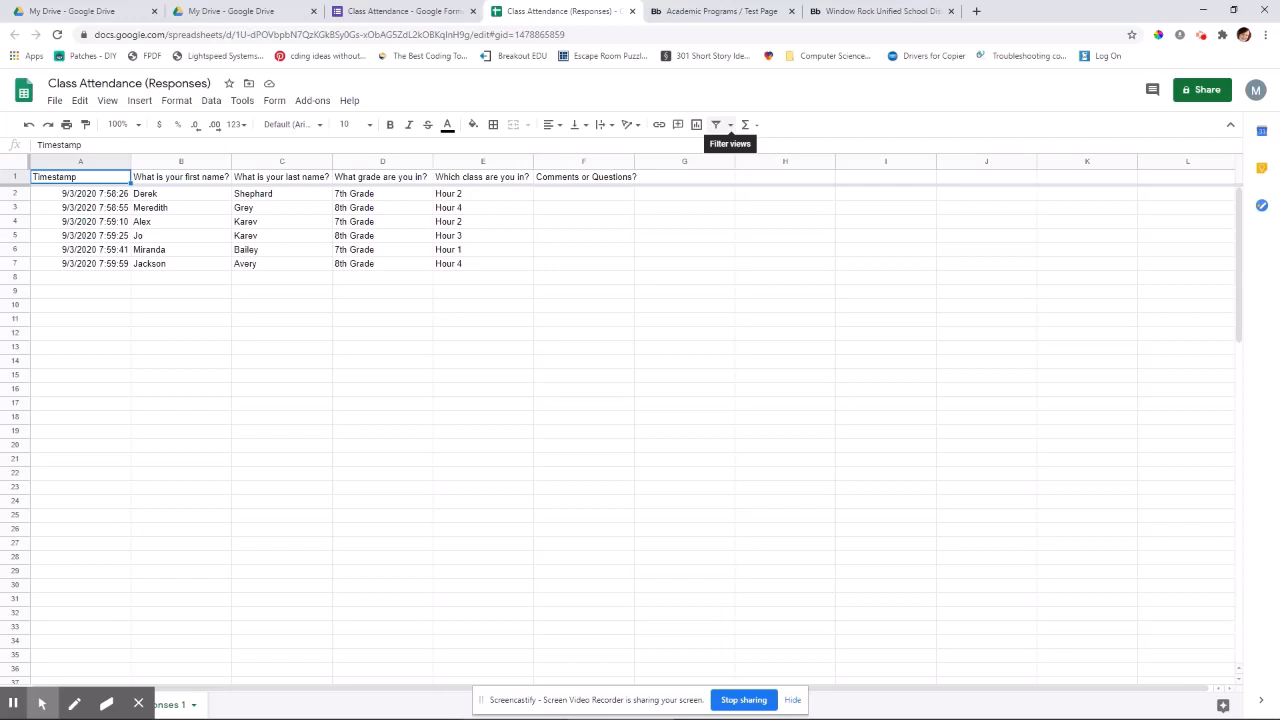
Create a new filter view in the responses spreadsheet and filter the Timestamp column by values matching 9/3/2020.
click(730, 125)
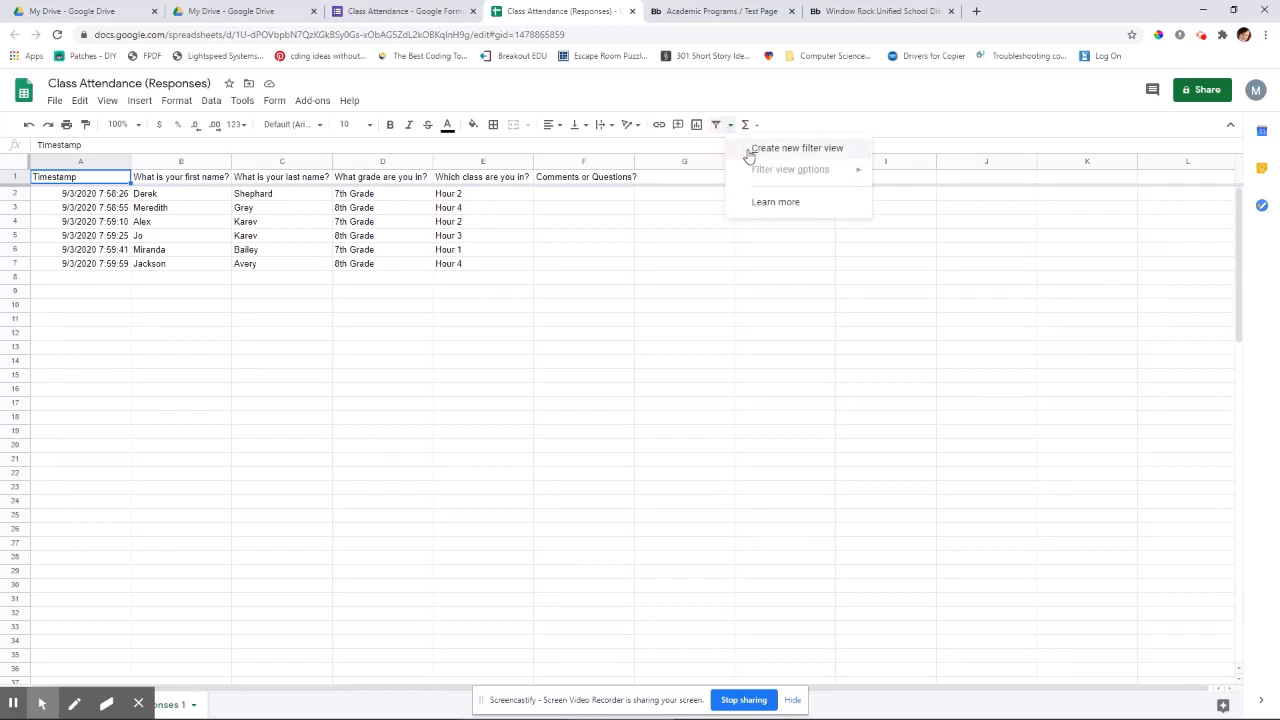
click(748, 152)
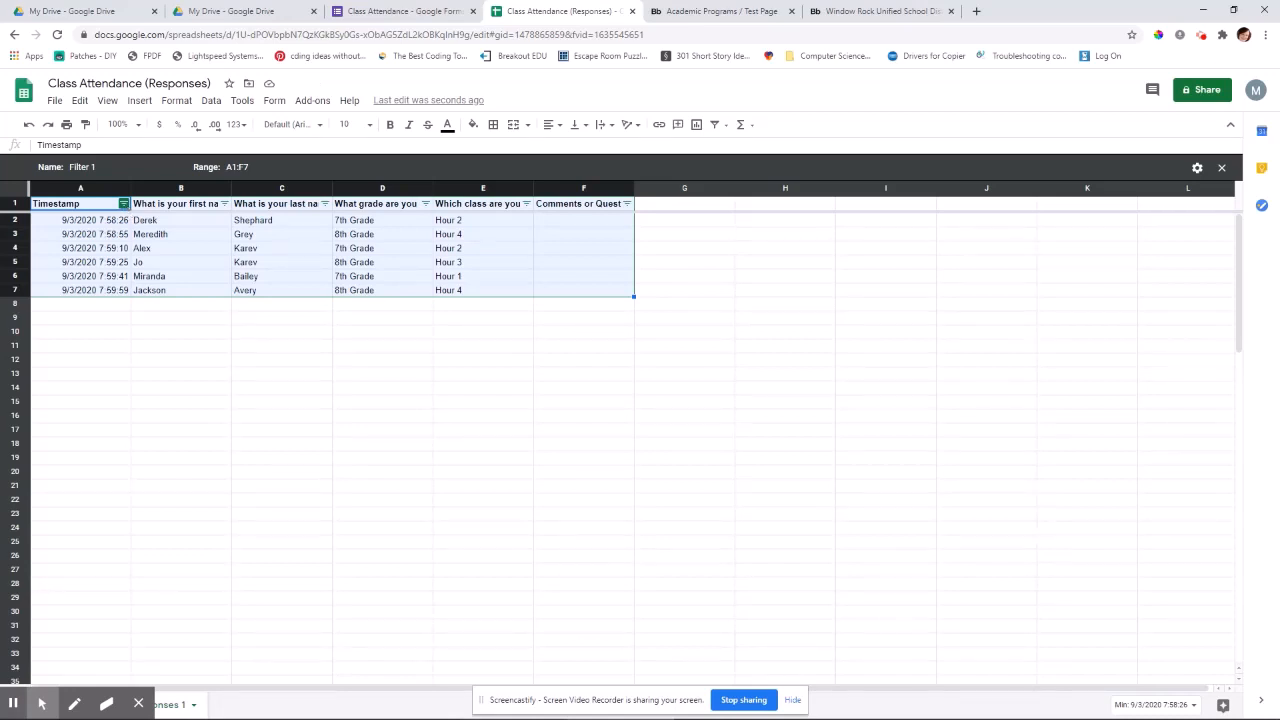
click(123, 204)
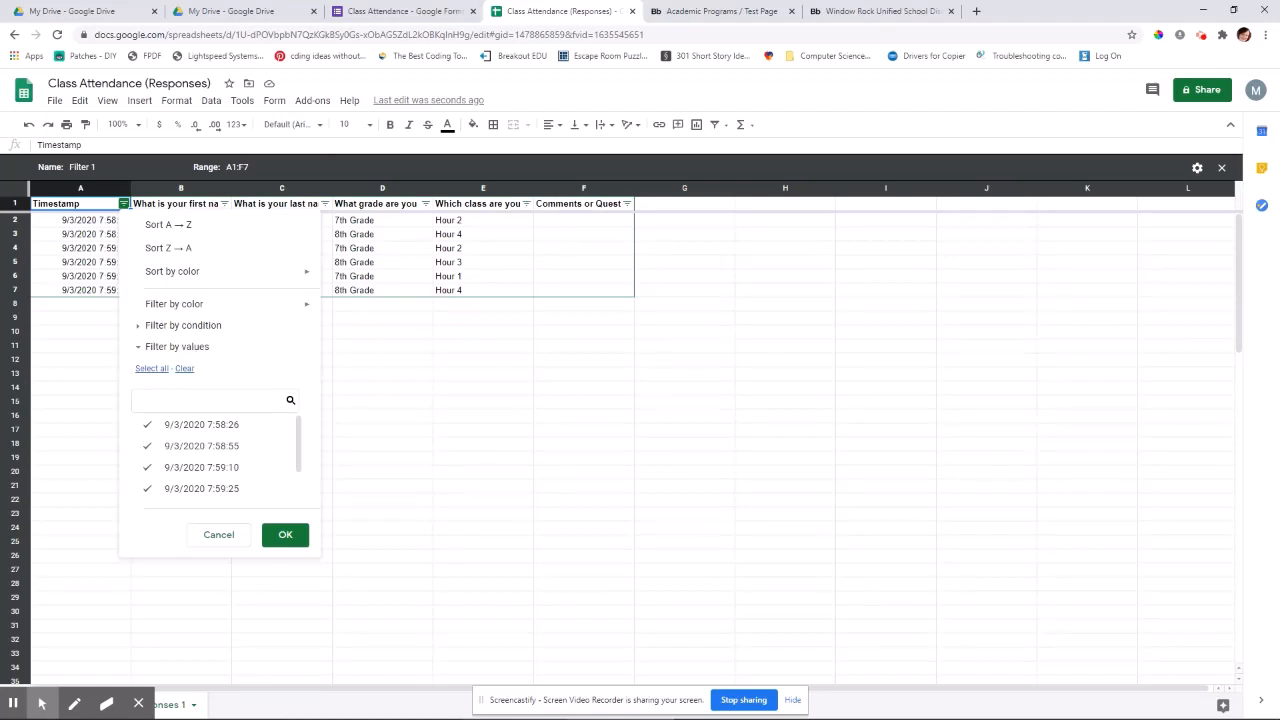
click(163, 347)
click(177, 350)
click(168, 398)
text(9/3/2020)
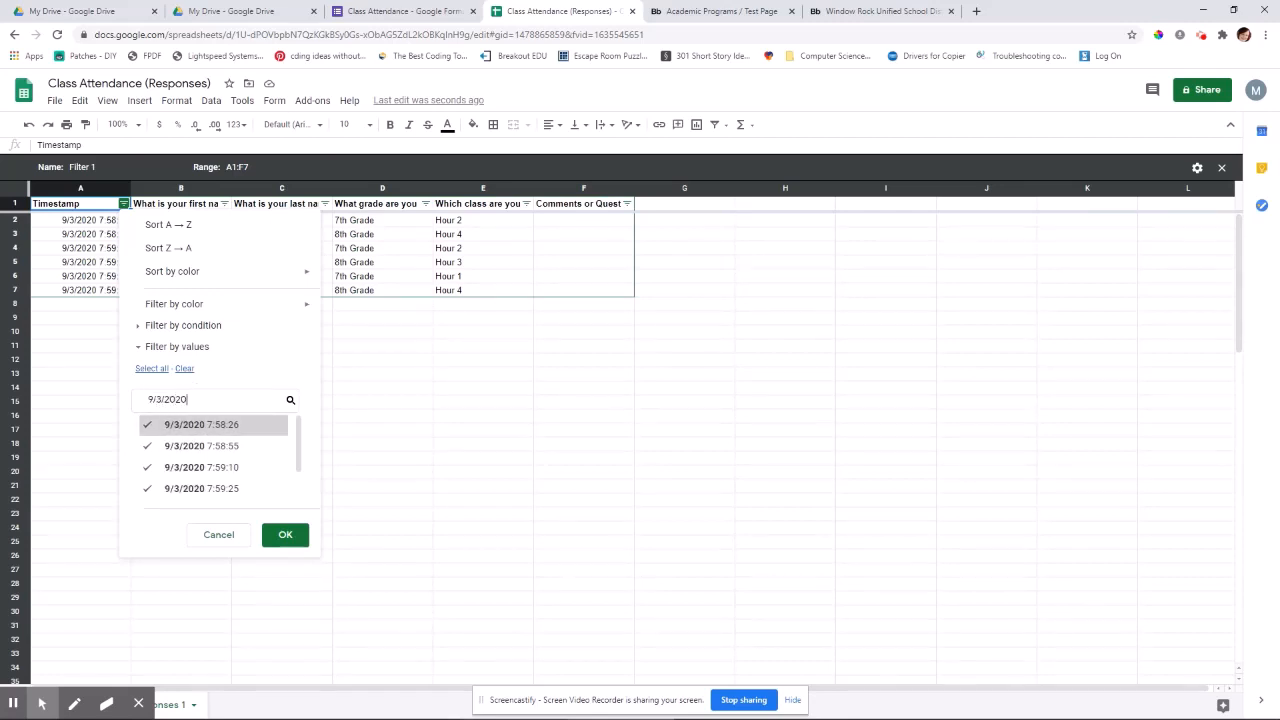
click(285, 534)
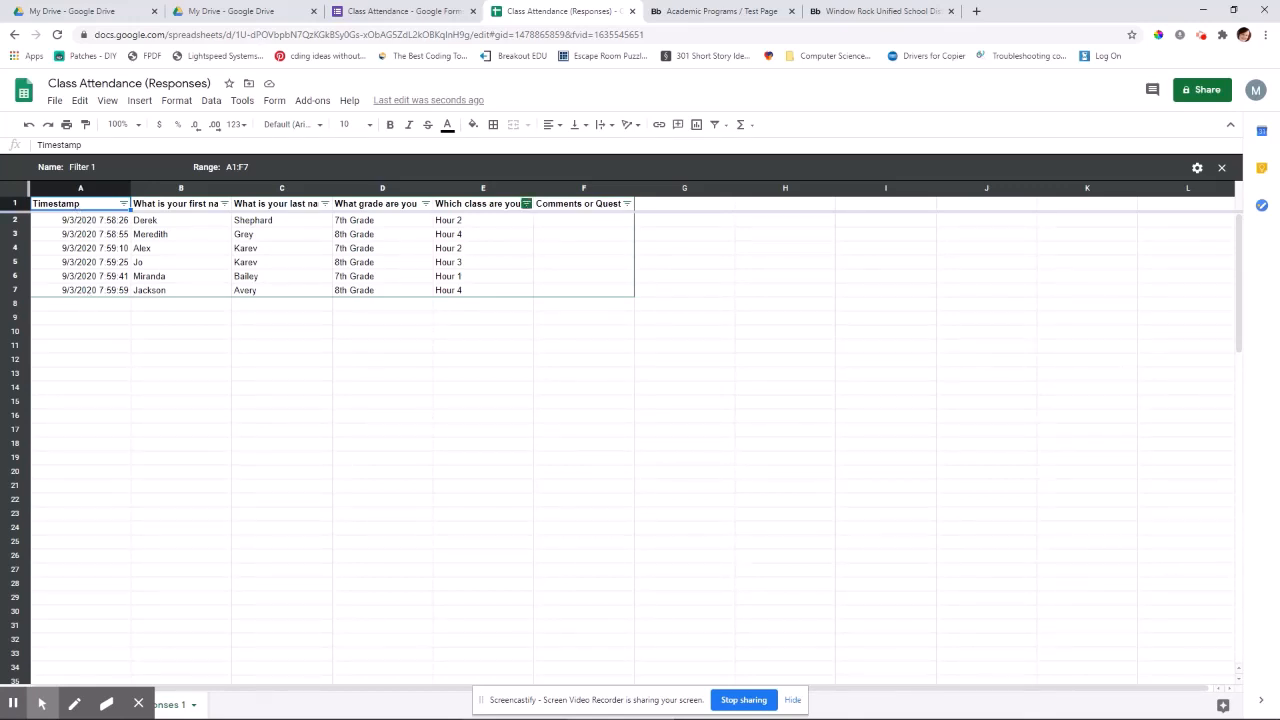
Filter the "Which class are you in?" column to show only Hour 1, and exit the filter view.
click(527, 204)
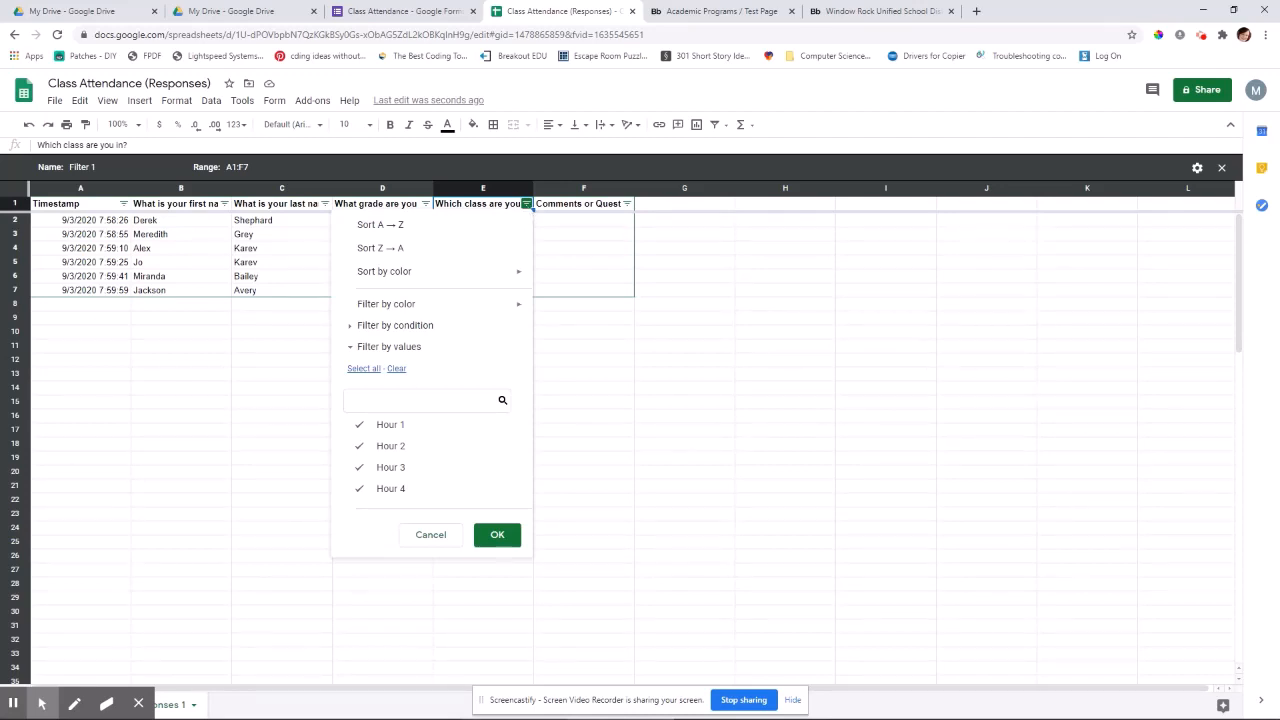
click(362, 428)
click(366, 452)
click(360, 467)
click(360, 488)
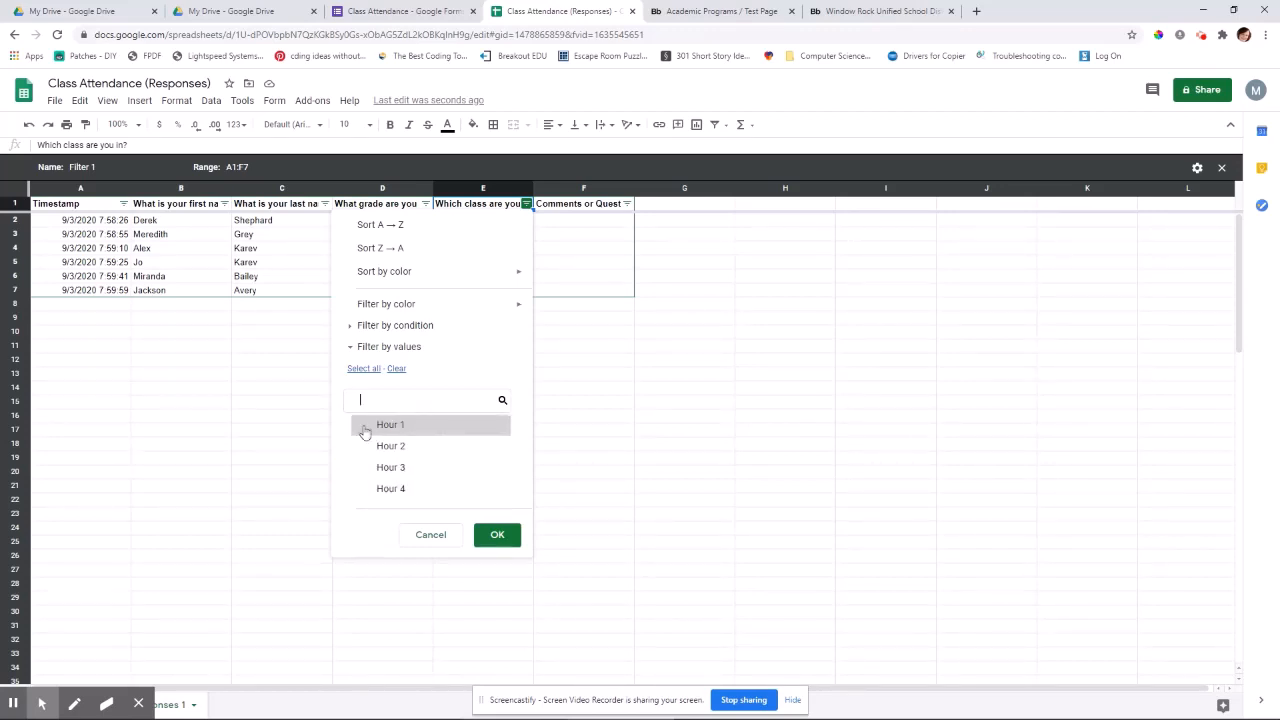
click(364, 428)
click(497, 536)
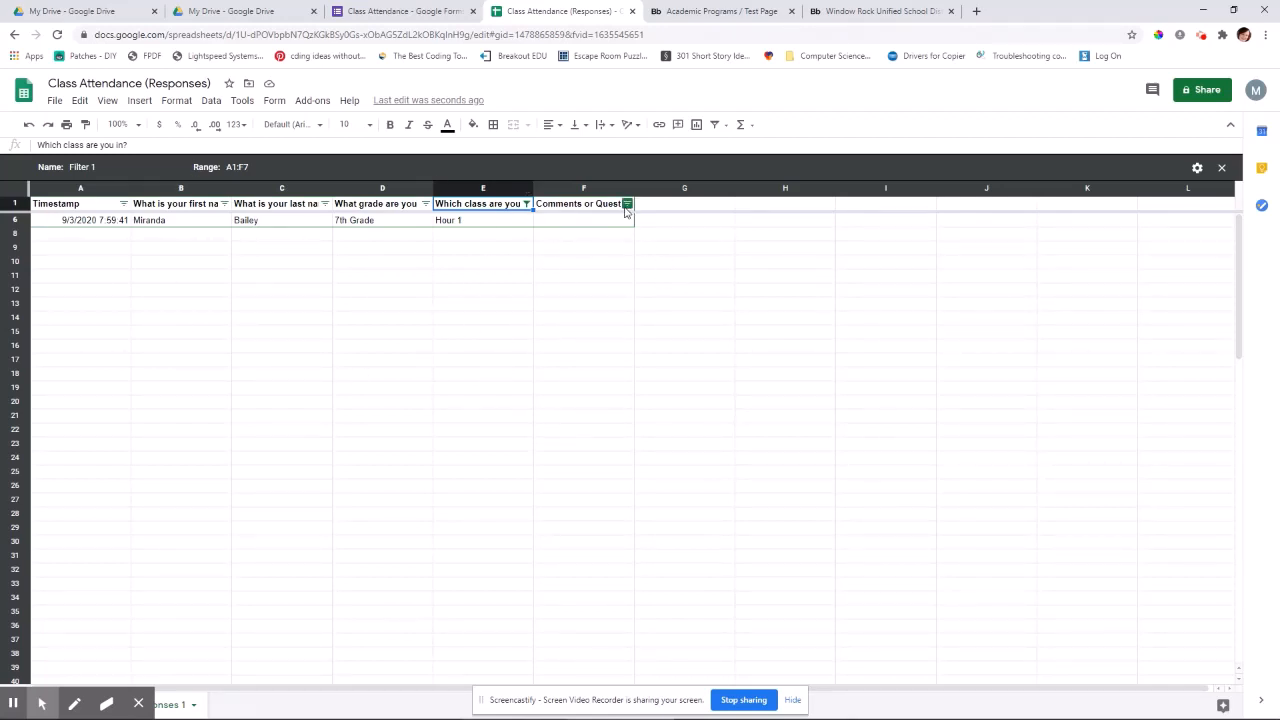
click(727, 130)
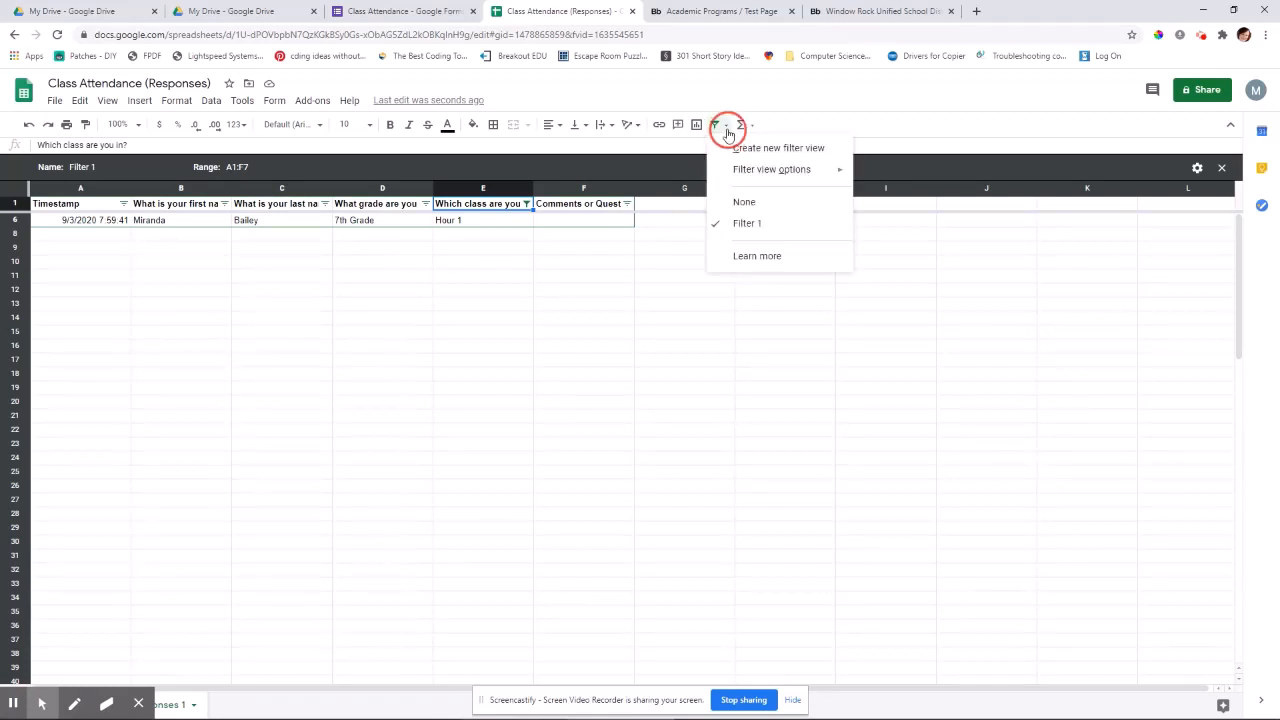
click(744, 202)
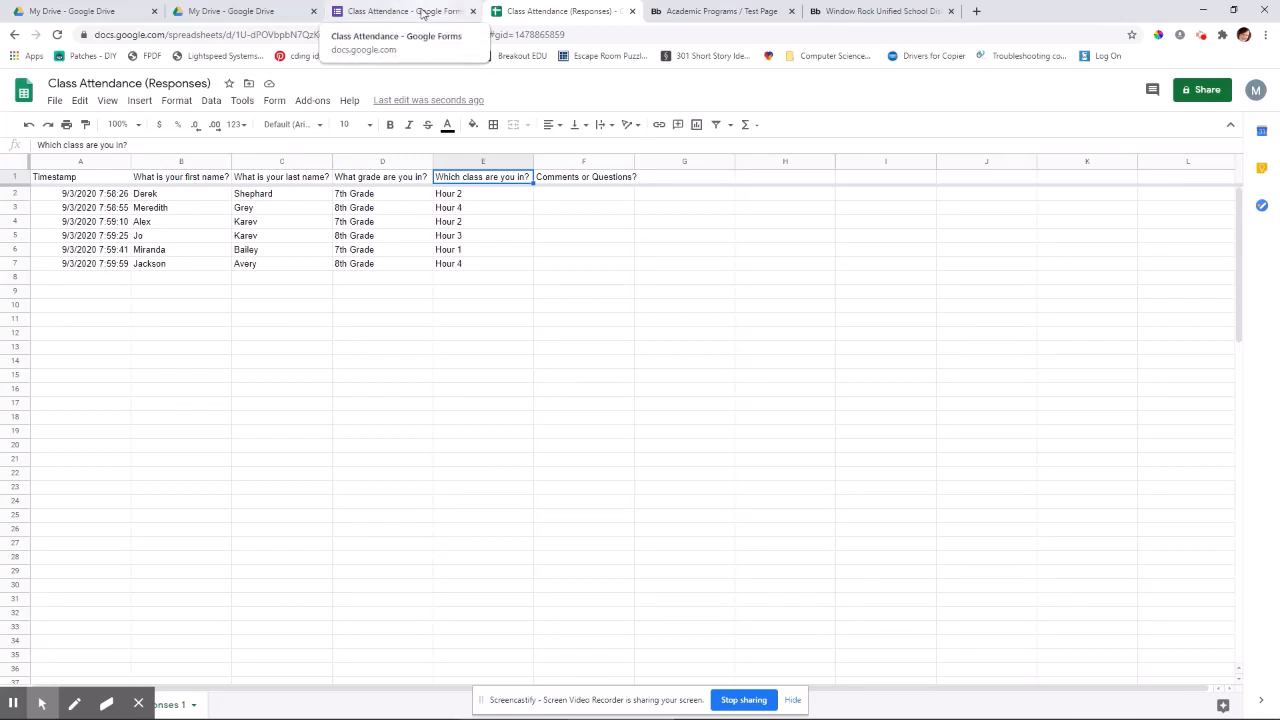
Switch to the Class Attendance form and delete all of its collected responses.
click(423, 12)
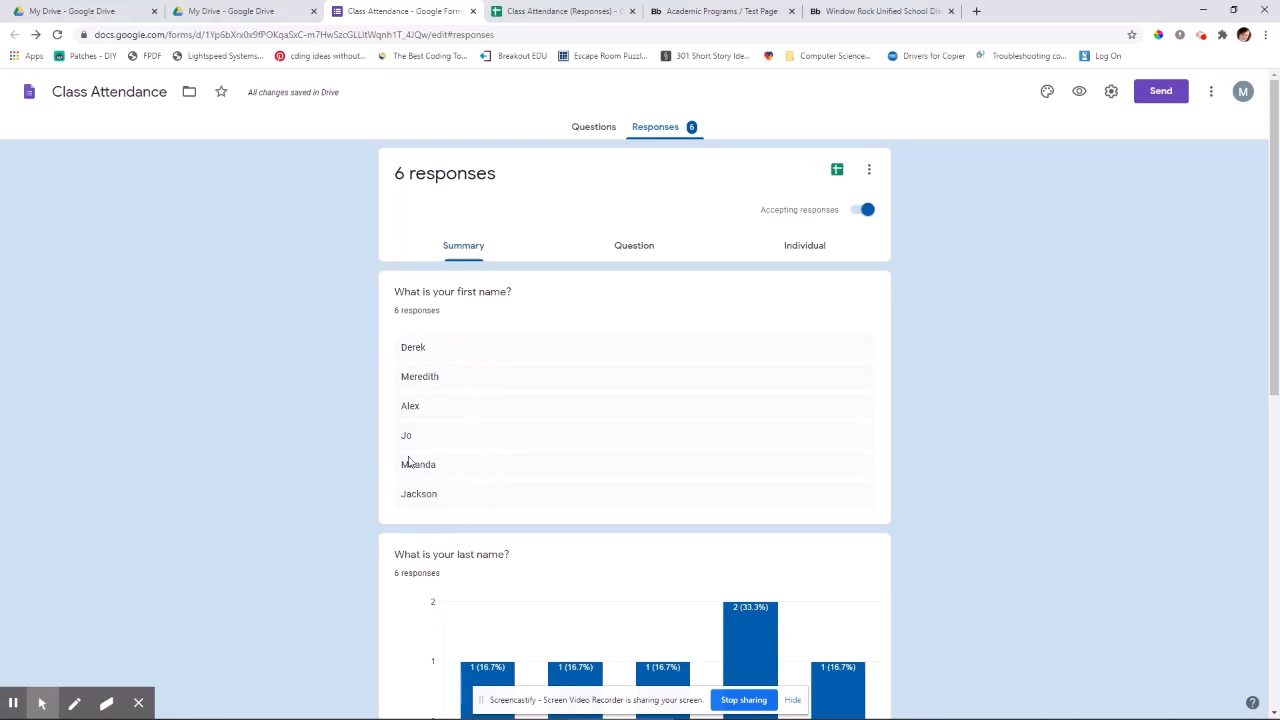
click(870, 172)
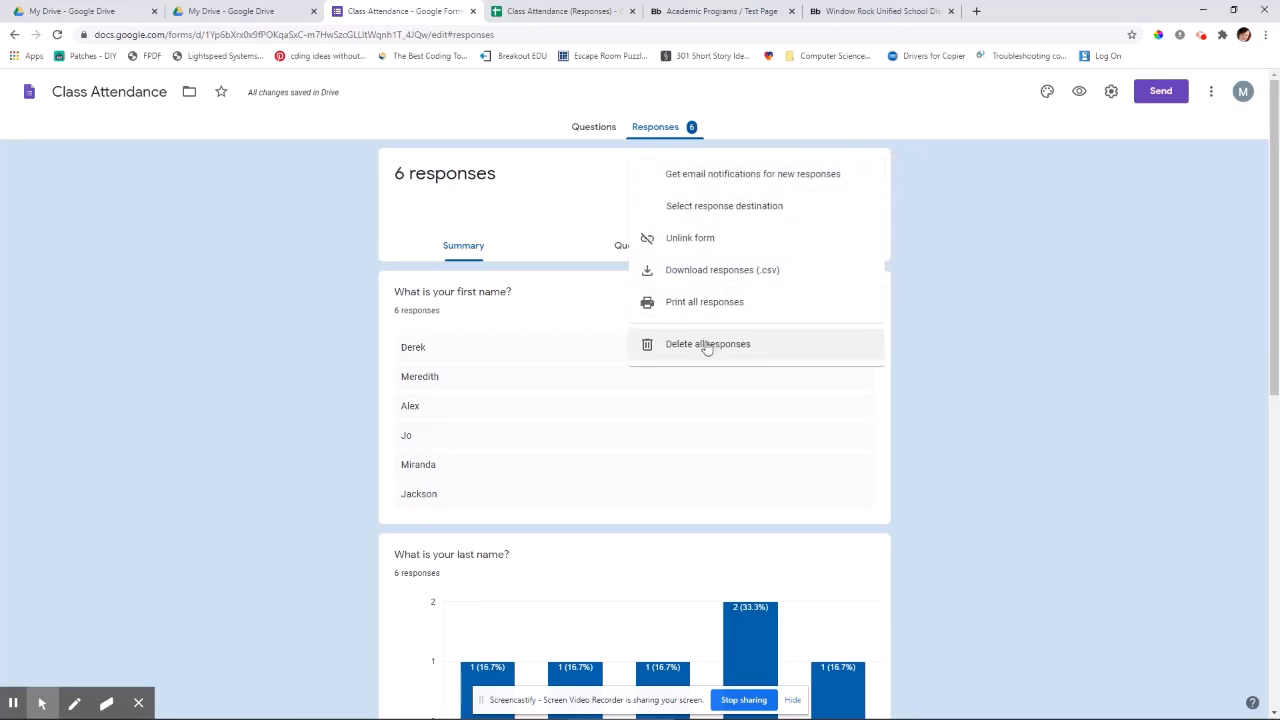
click(699, 346)
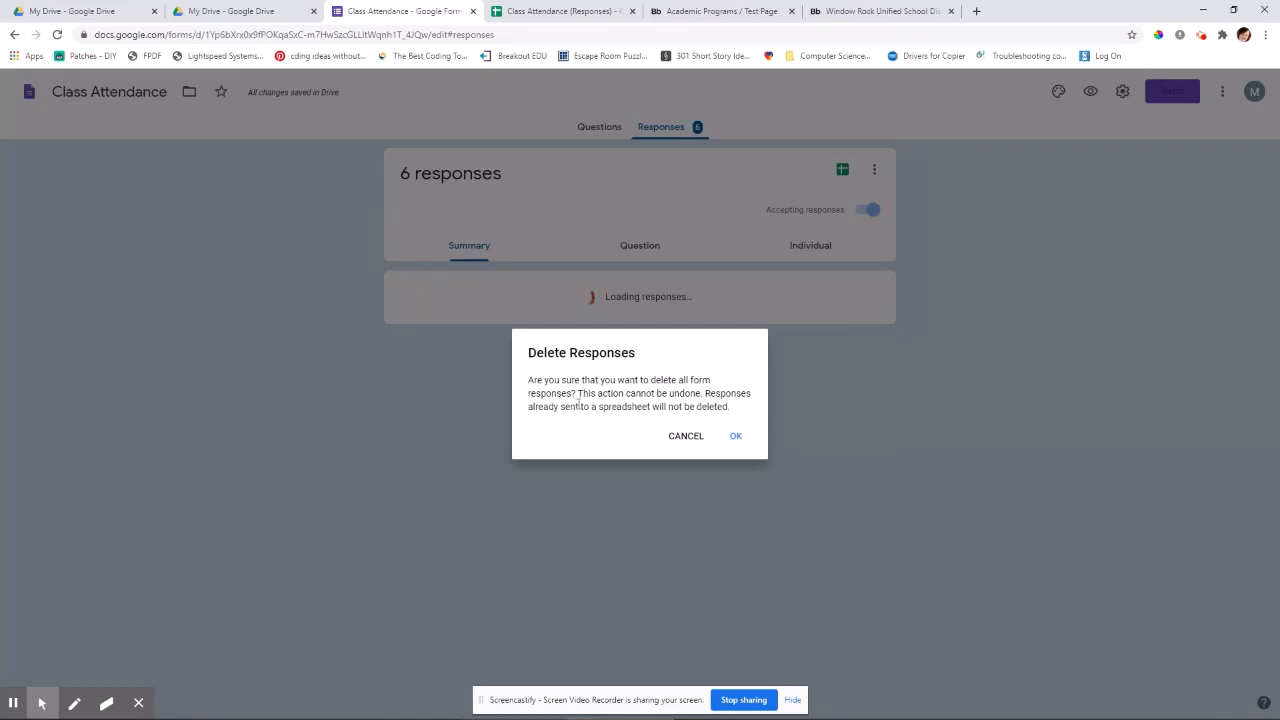
click(736, 437)
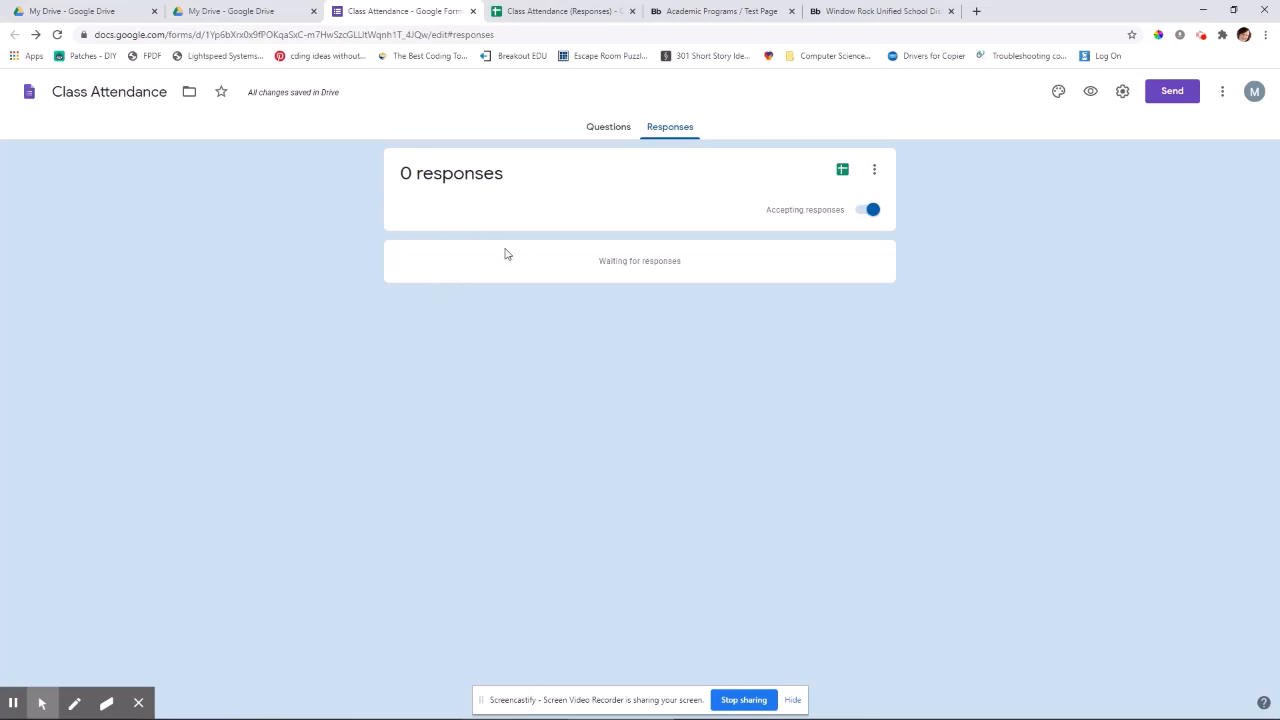
Enter a sample date of 9/4/2020 below the last timestamp in the responses spreadsheet and clear it, returning to the form.
click(540, 9)
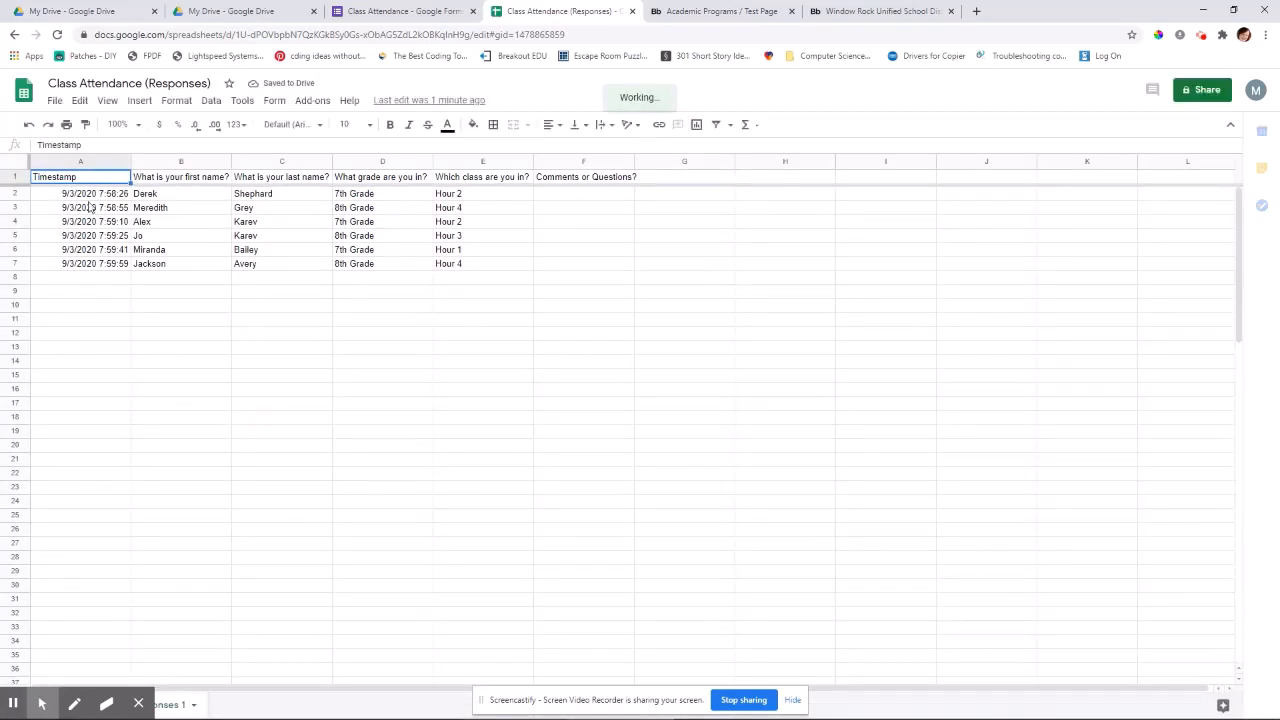
click(90, 280)
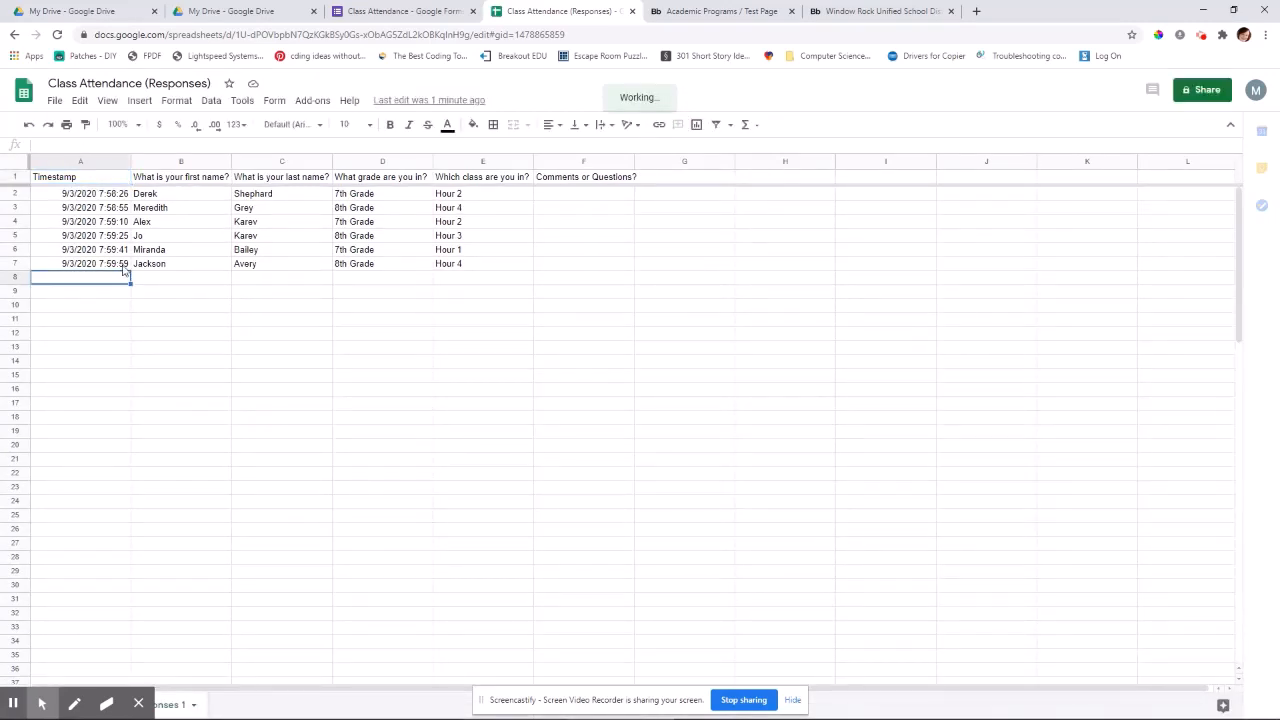
text(9/4/2020)
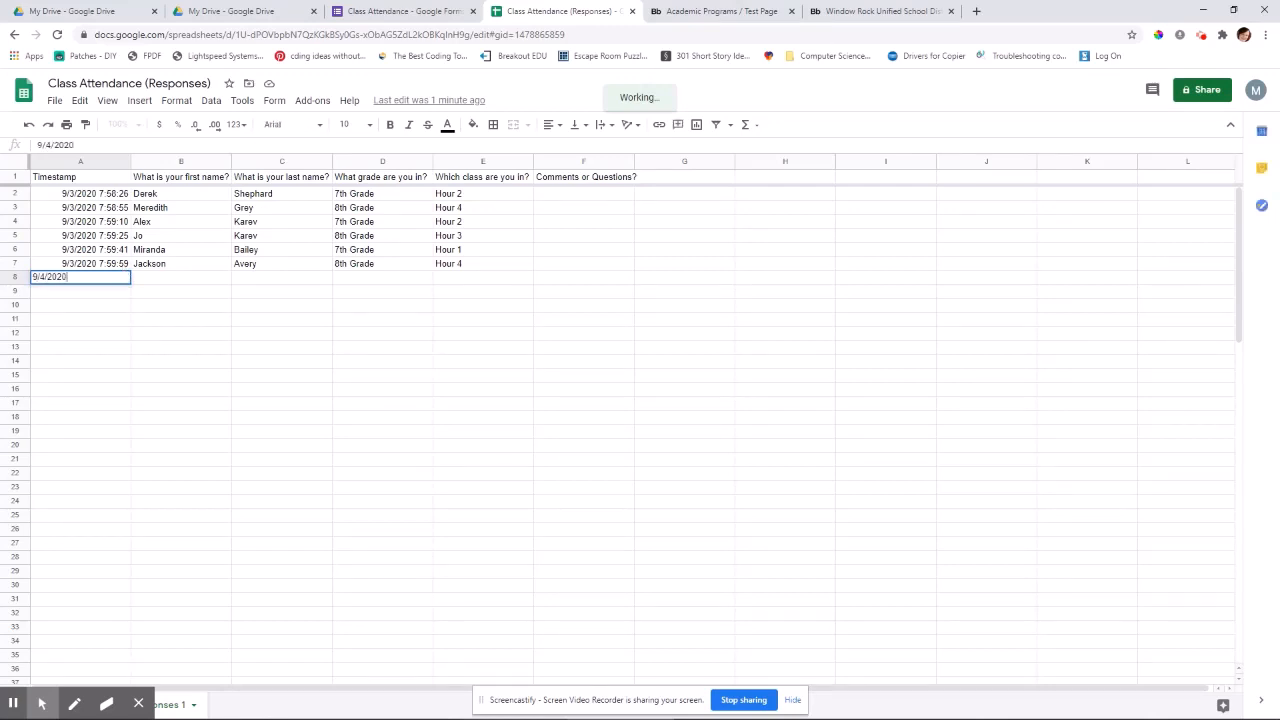
key(Return)
key(Right)
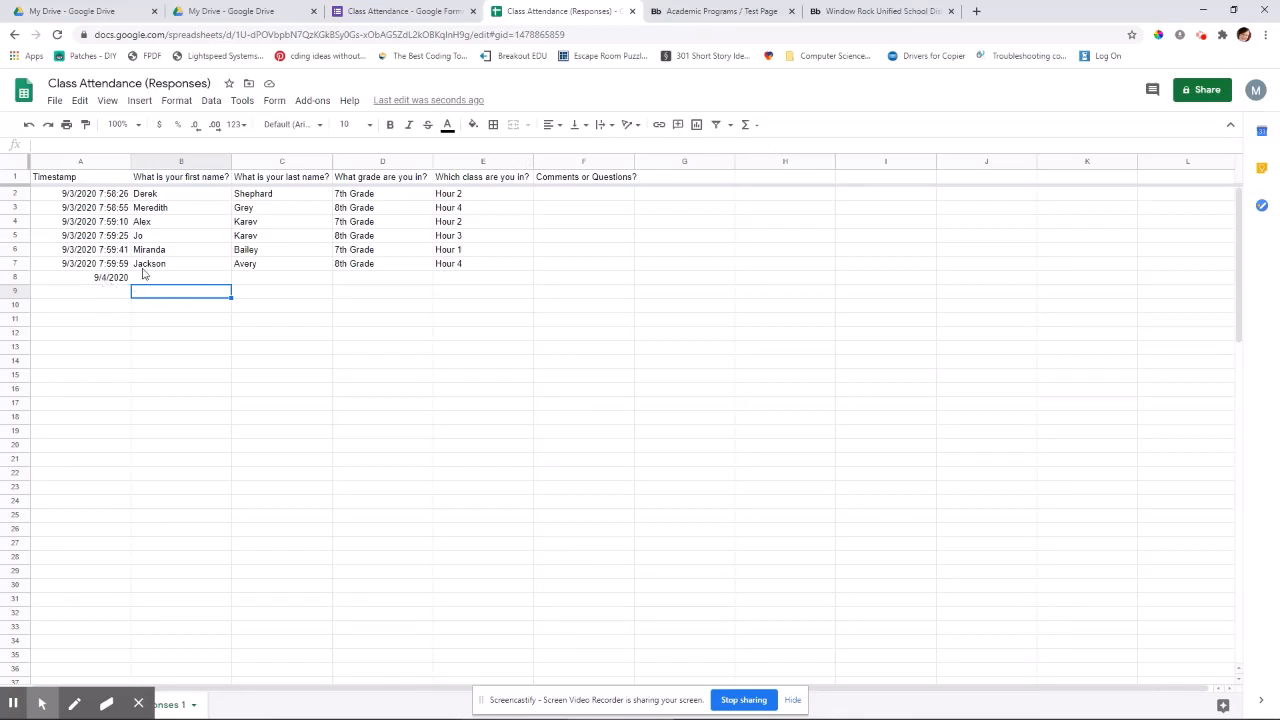
click(100, 277)
key(Delete)
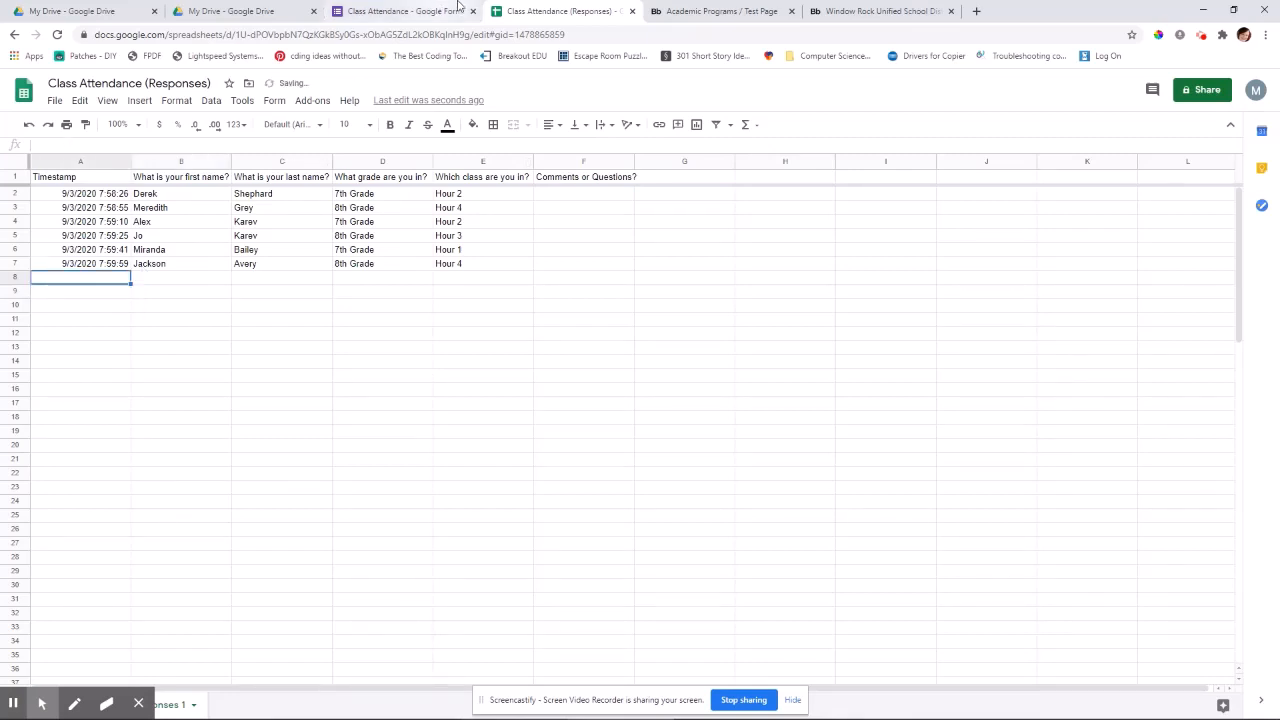
click(405, 11)
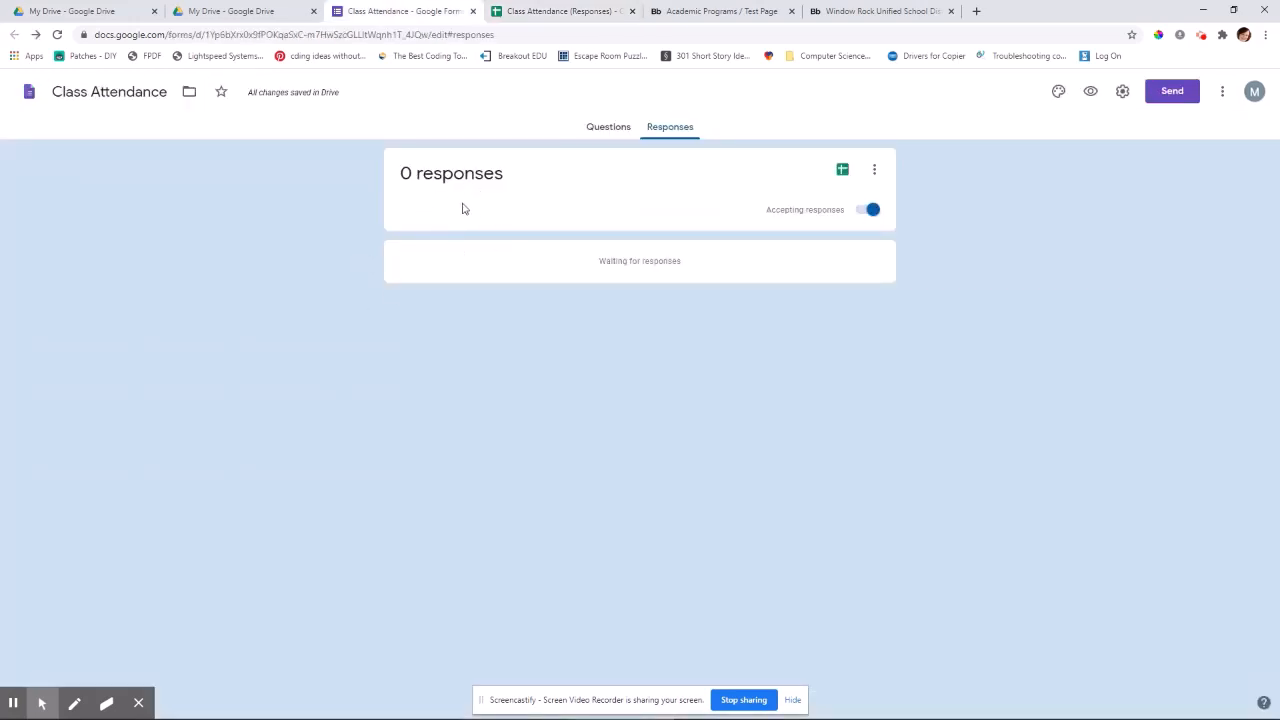